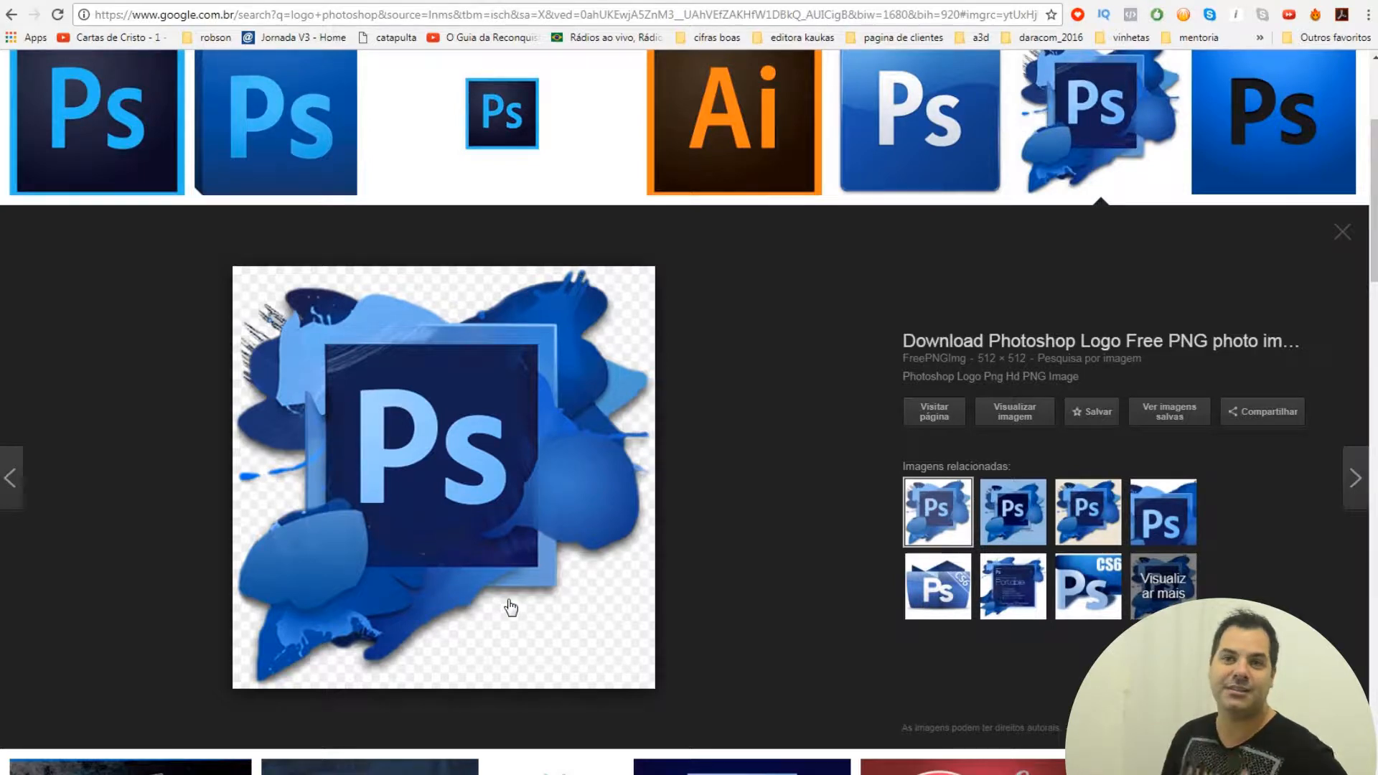
right_click(504, 381)
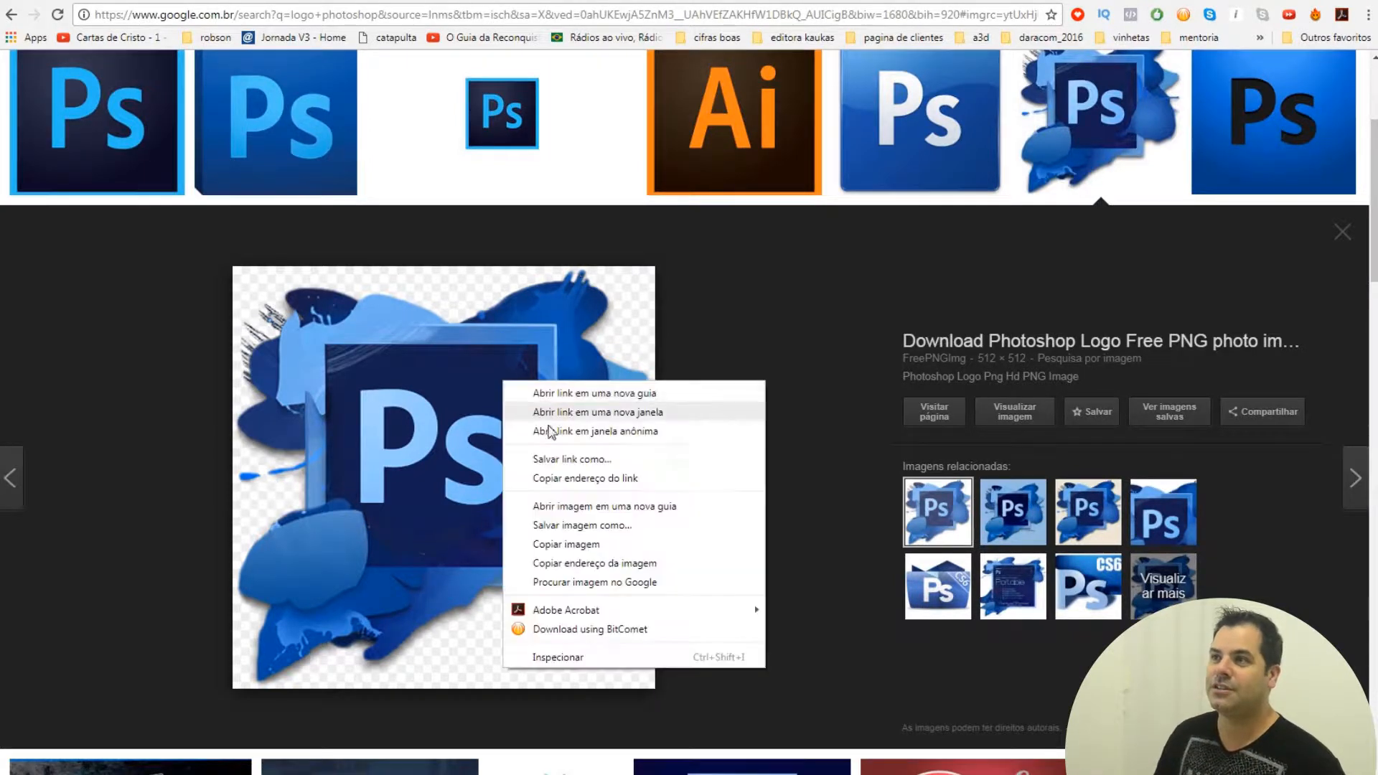
left_click(552, 527)
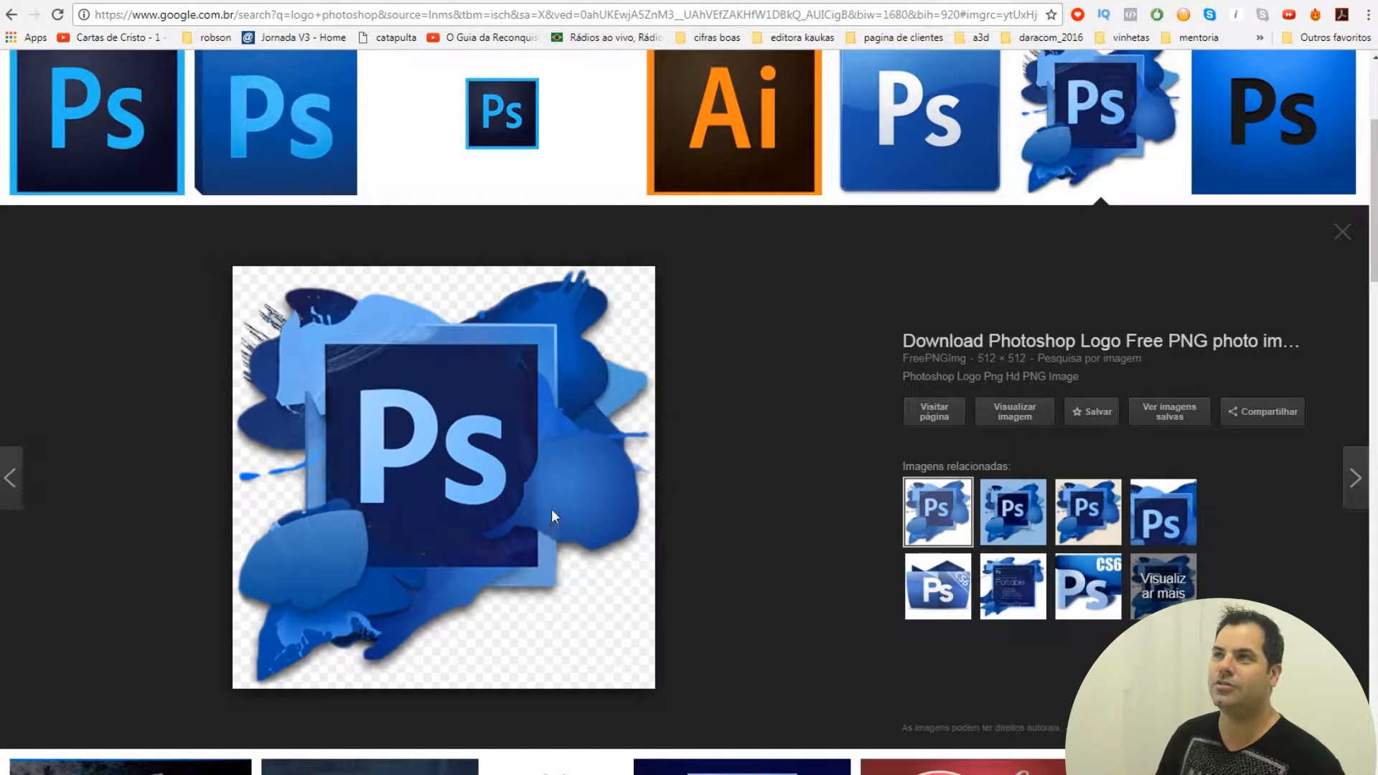
key("Return")
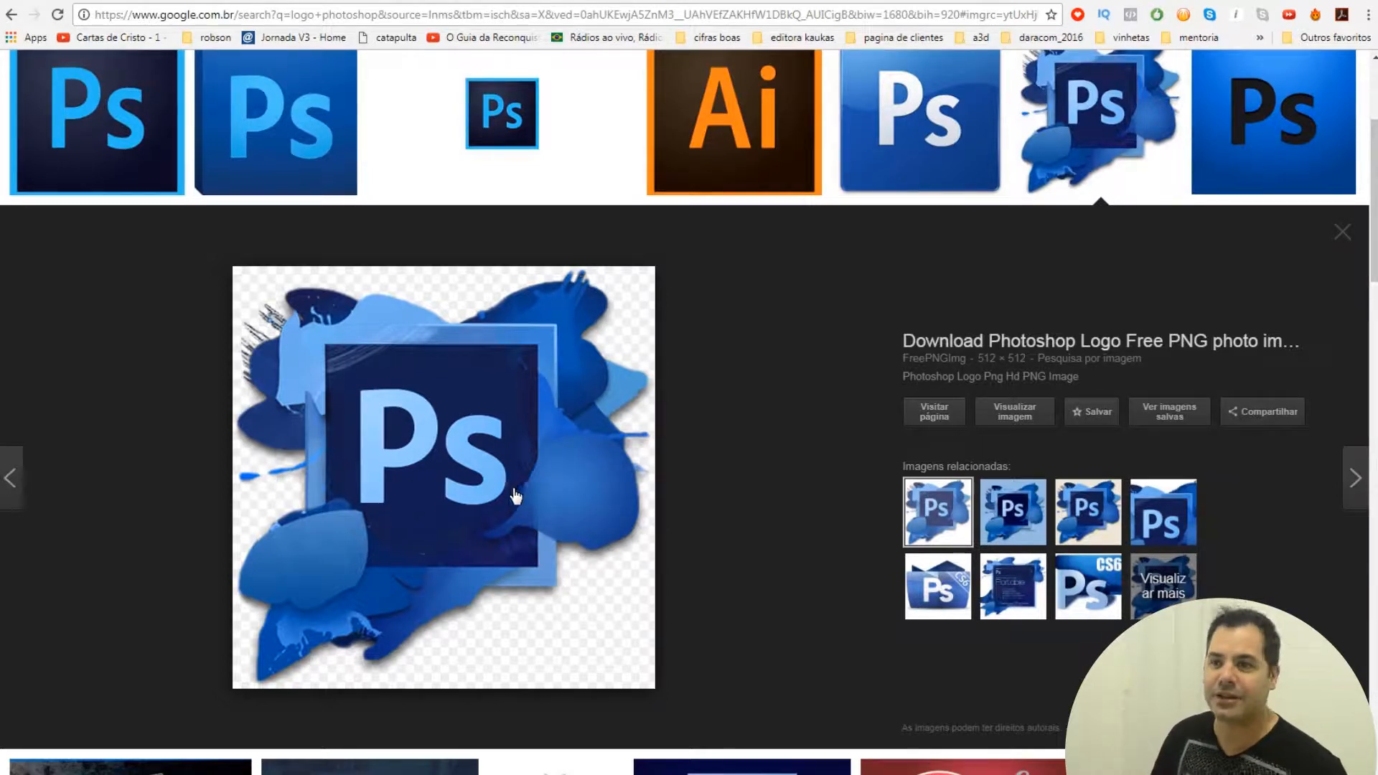
mouse_move(317, 771)
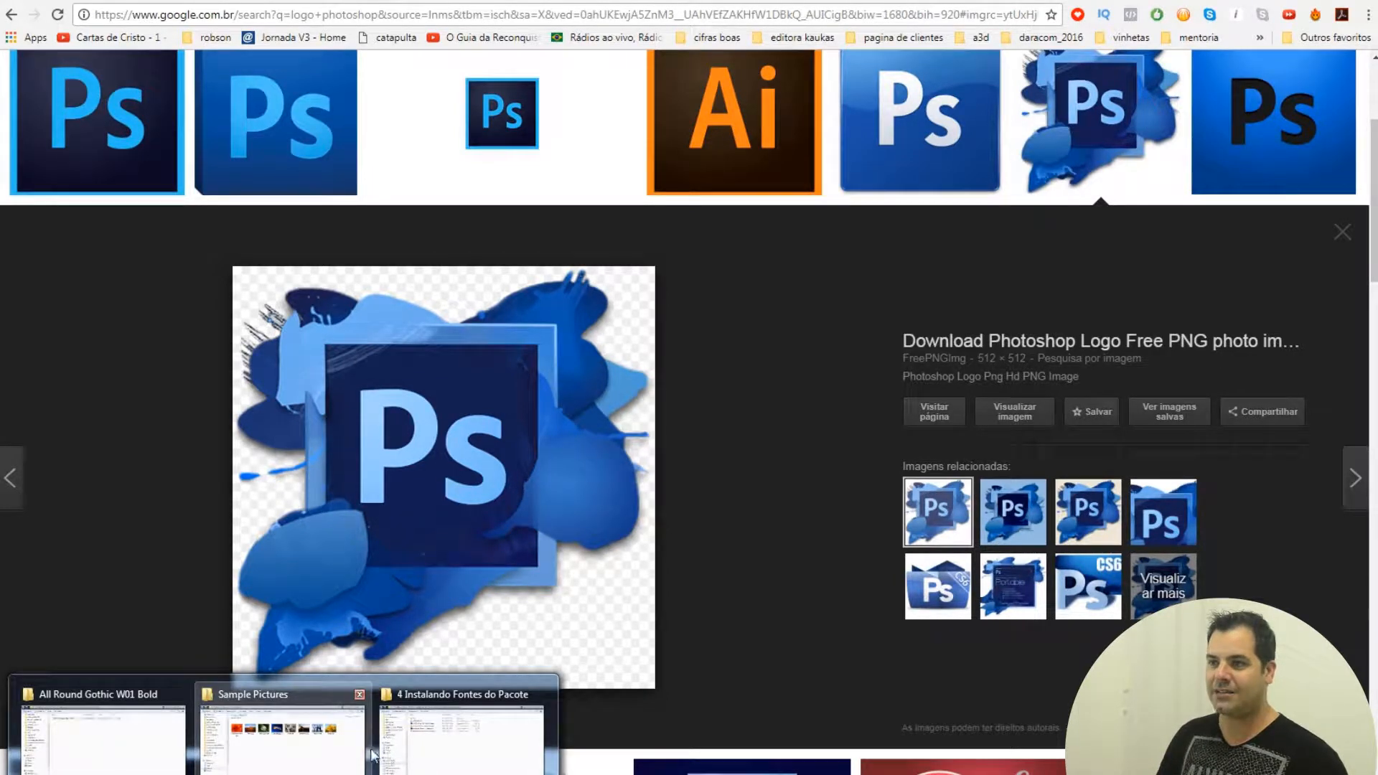
left_click(403, 750)
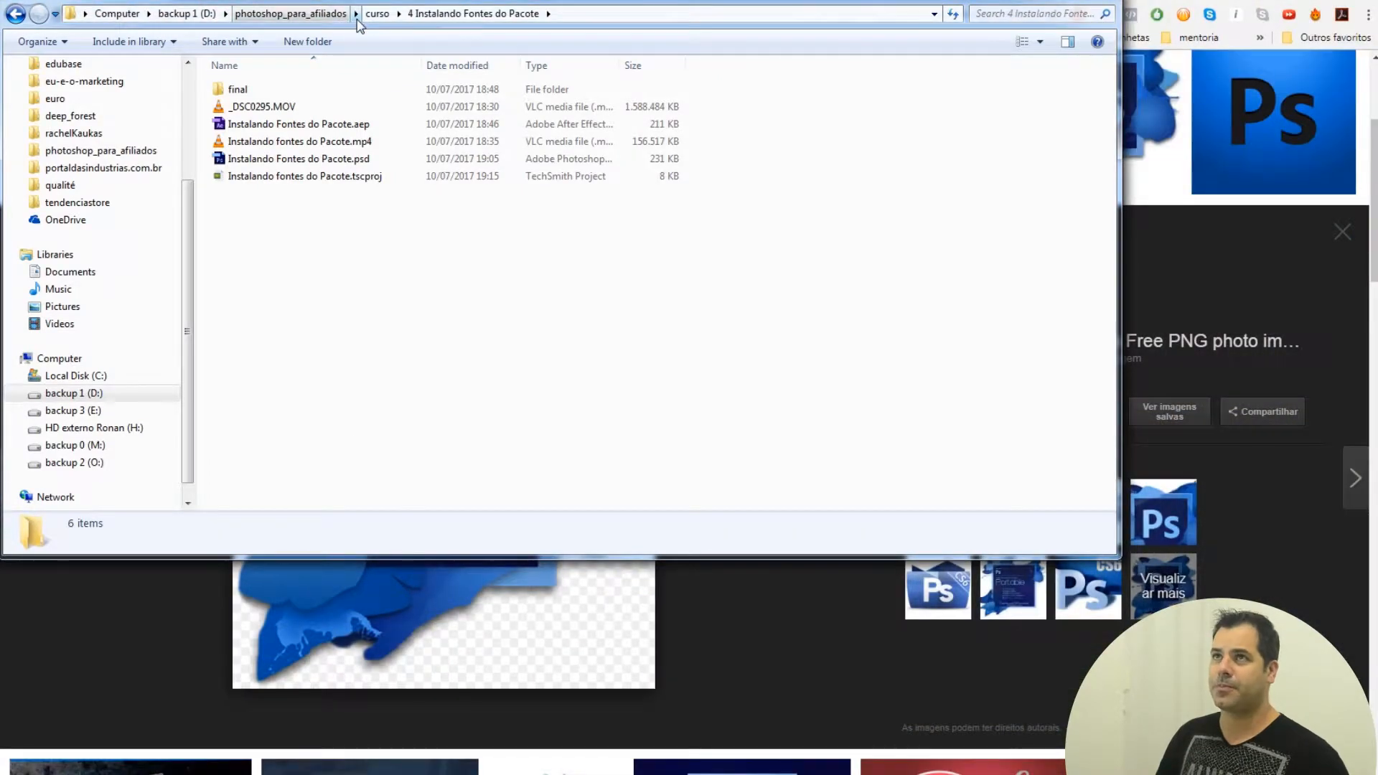
left_click_drag(362, 6, 522, 73)
key("alt+Tab")
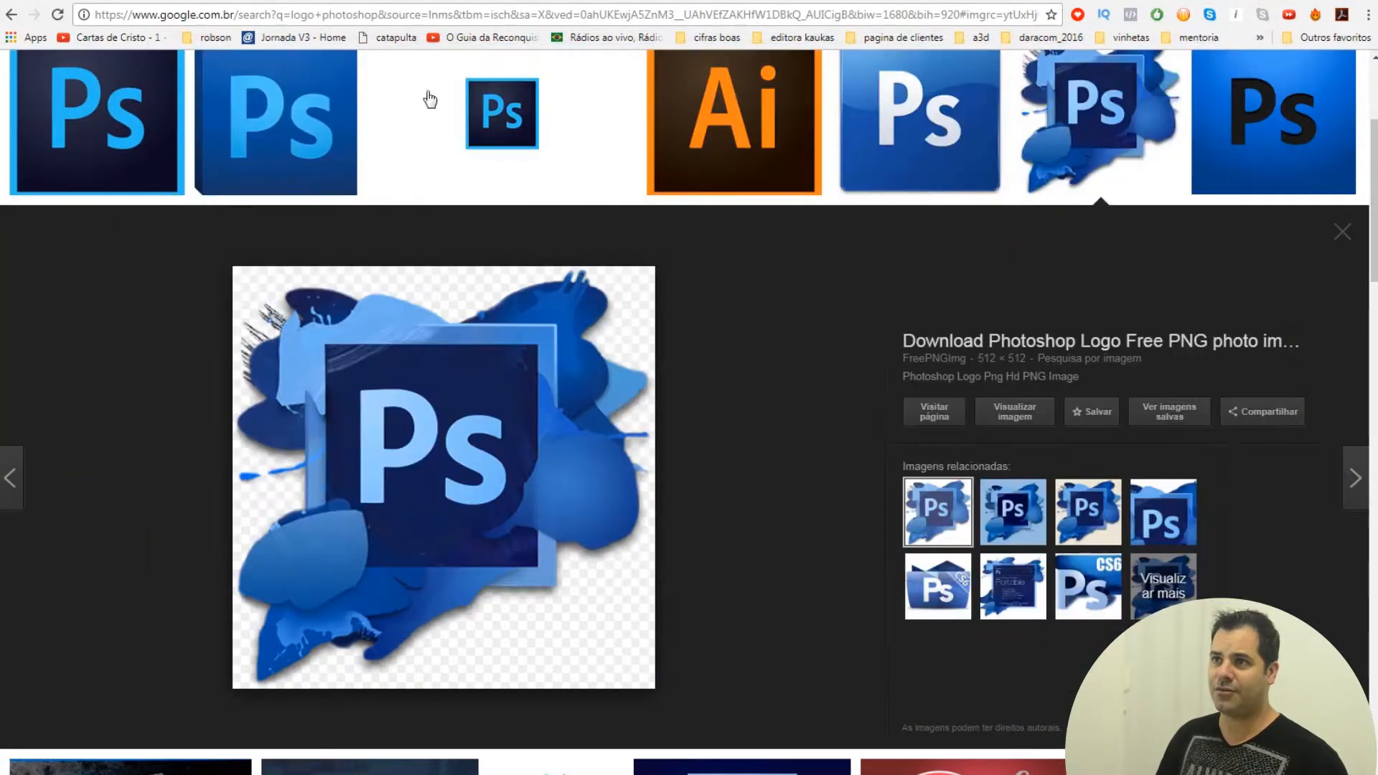
Step: Begin saving the enlarged logo image and create a folder named ref inside photoshop_para_afiliados > curso > 5 Criando uma logomarca simples
right_click(420, 402)
left_click(497, 547)
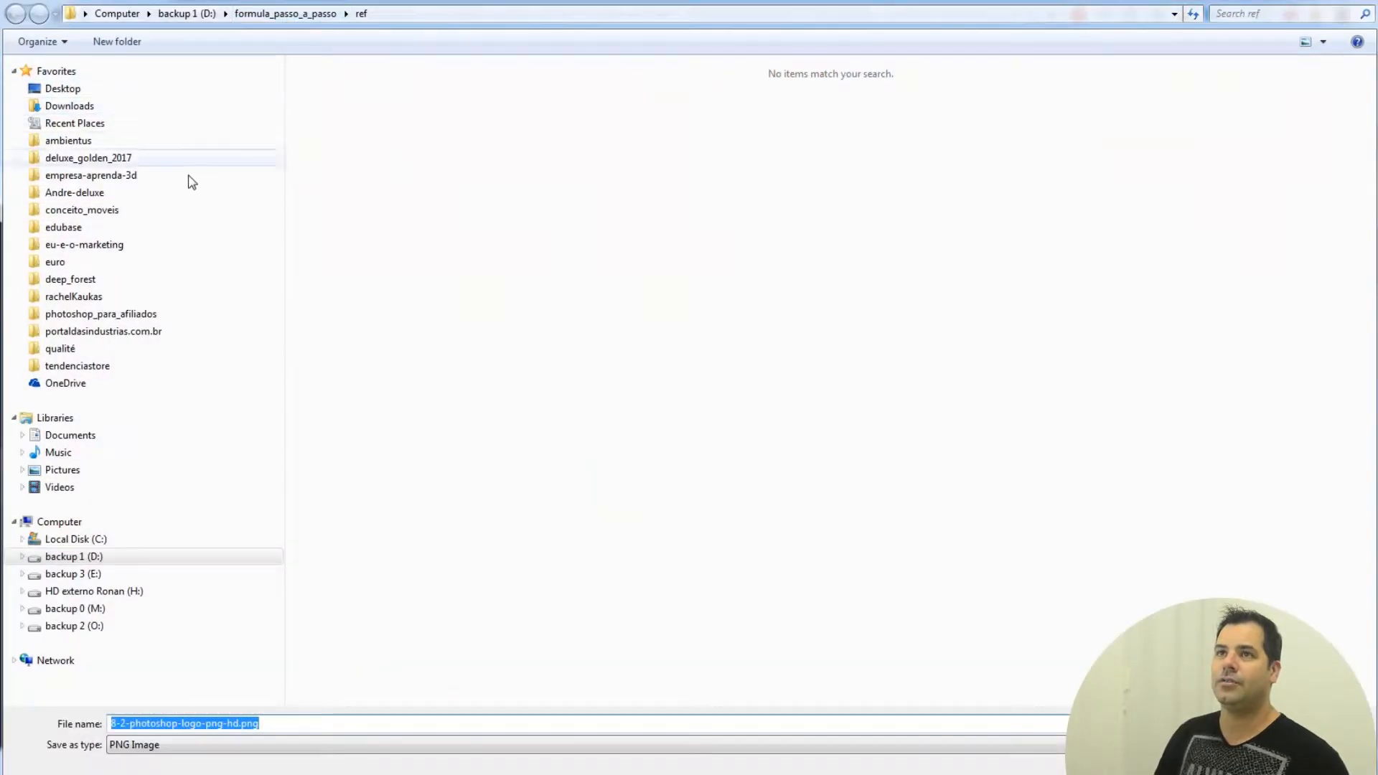
left_click(129, 318)
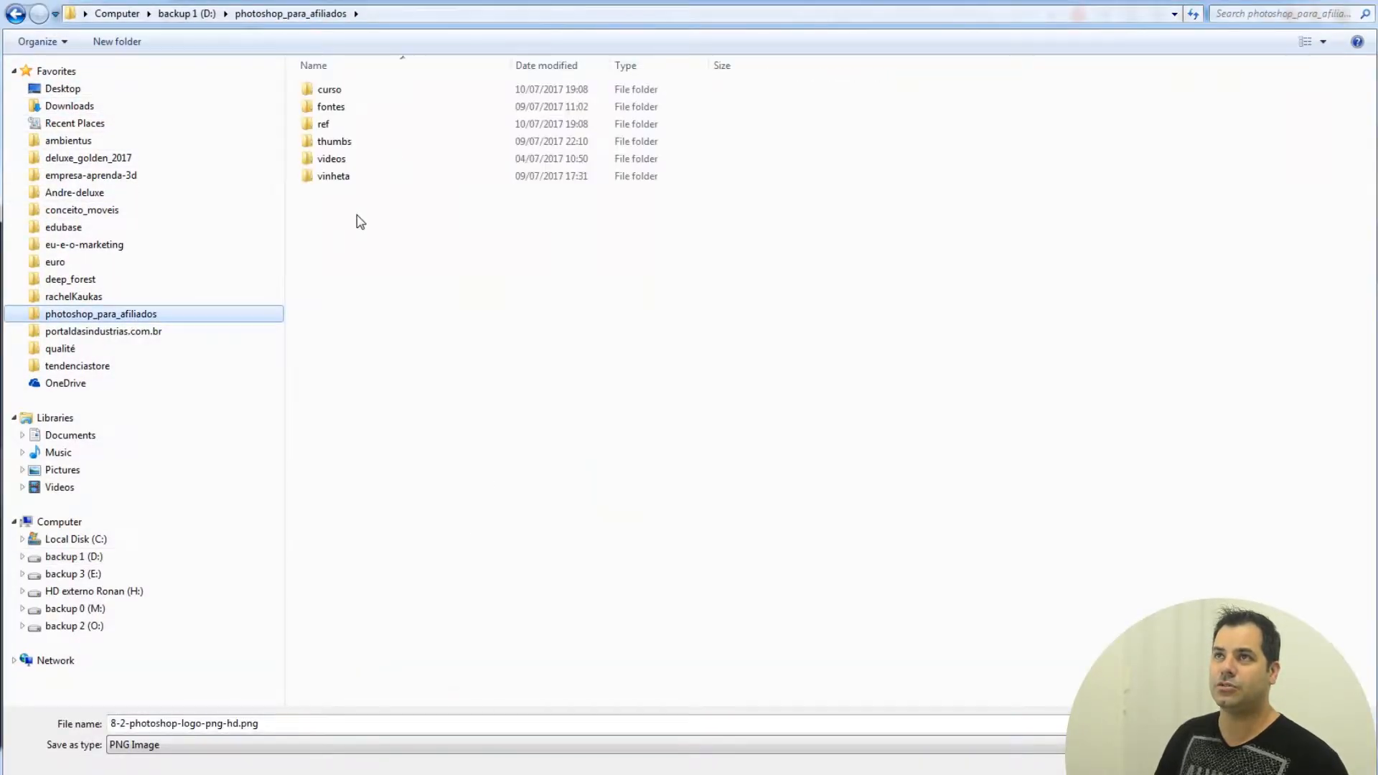
double_click(391, 91)
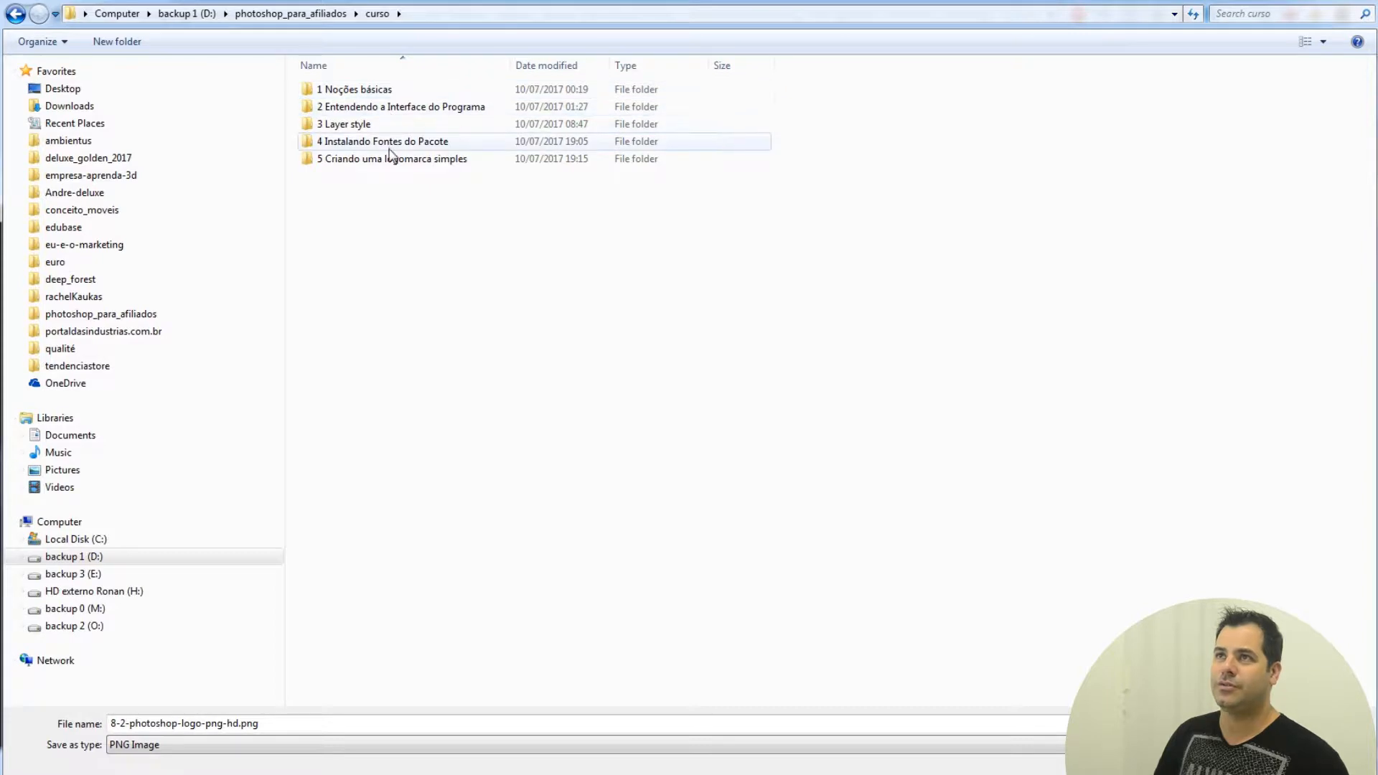
double_click(394, 159)
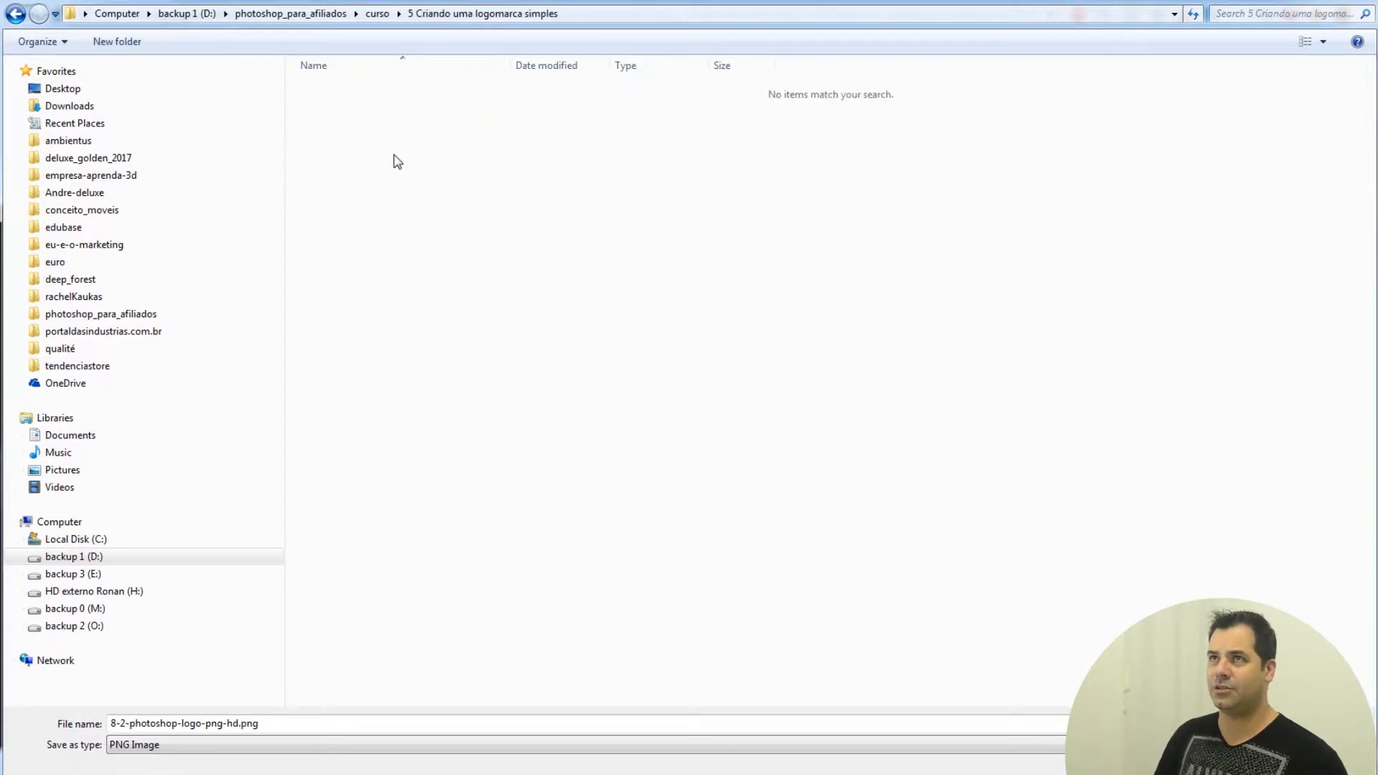
left_click(128, 43)
type("ref")
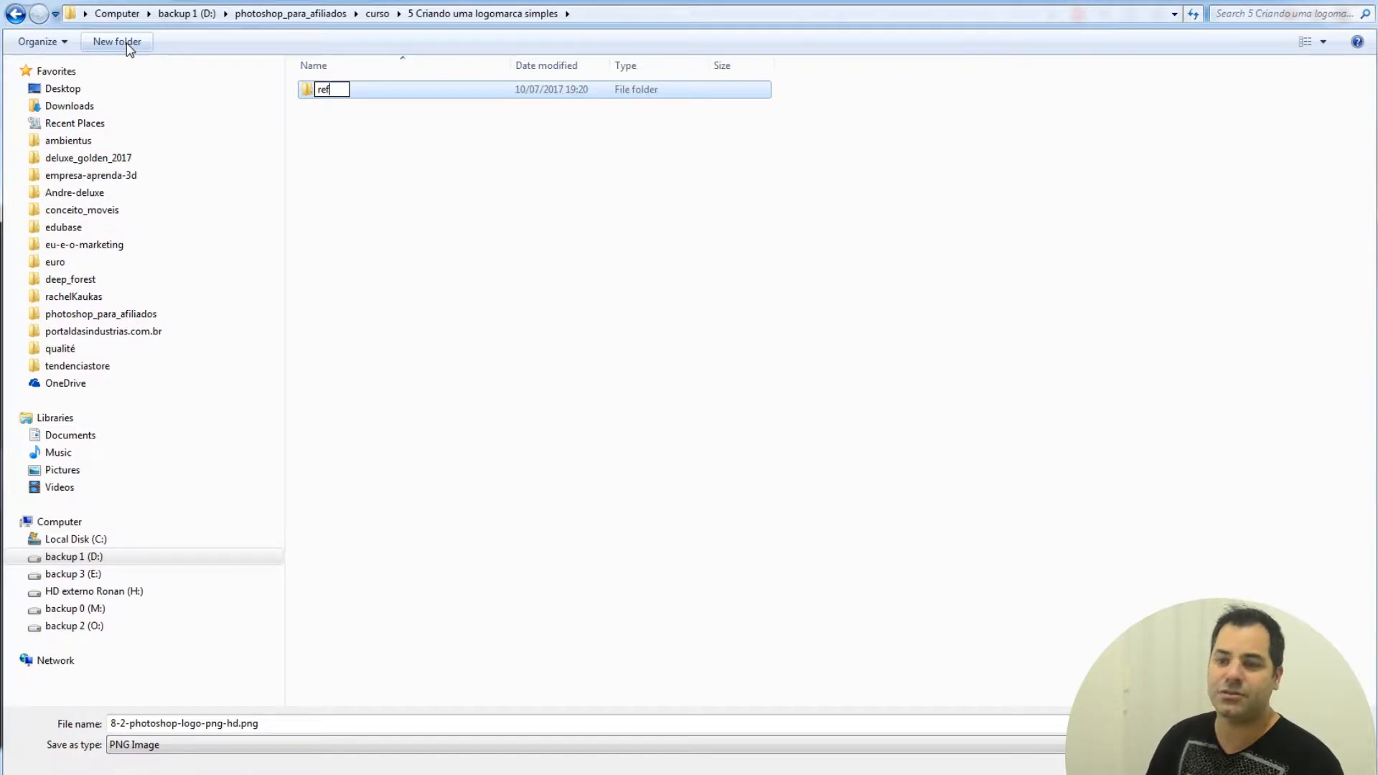
key("Return")
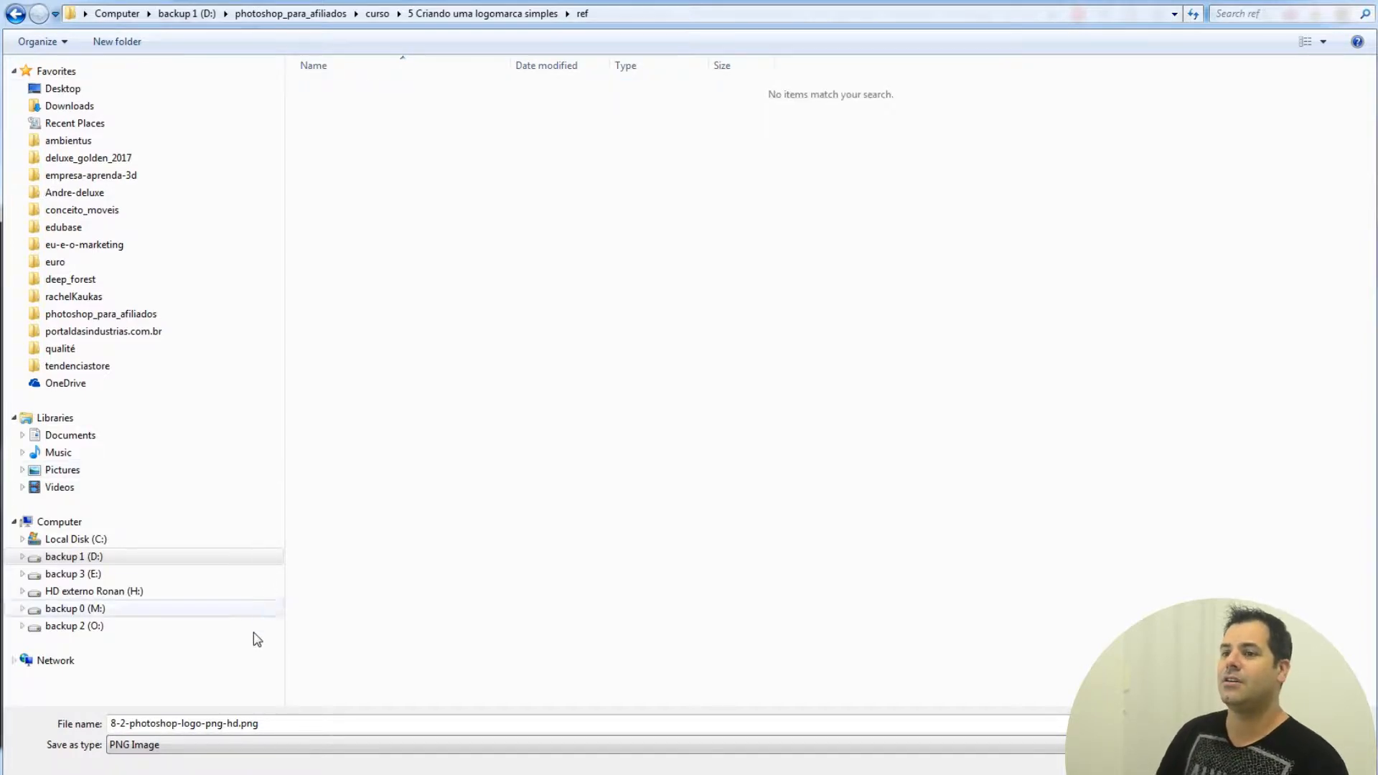
Step: Save the logo image in the new ref folder as a PNG named logo photoshop
left_click(292, 725)
type("logo ")
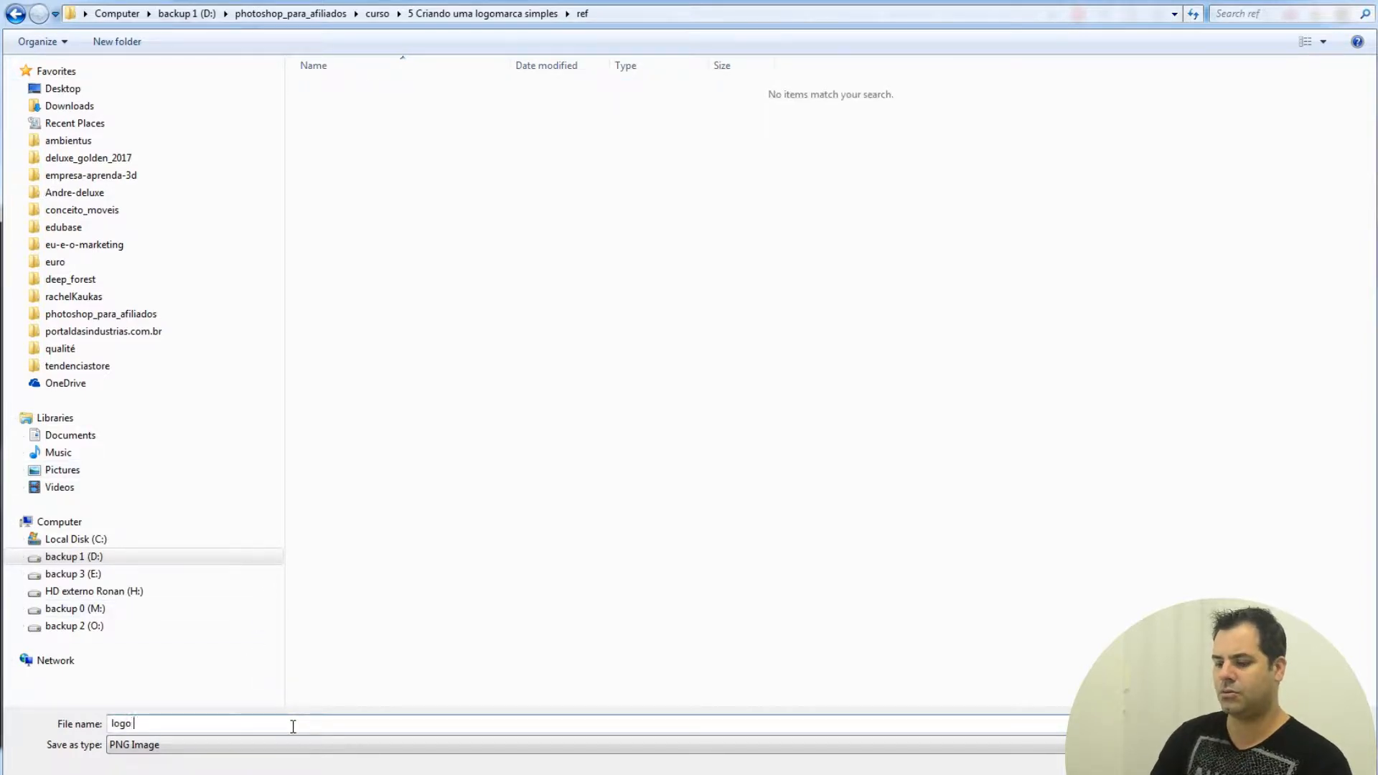
type("phosto")
key("BackSpace")
key("BackSpace")
key("BackSpace")
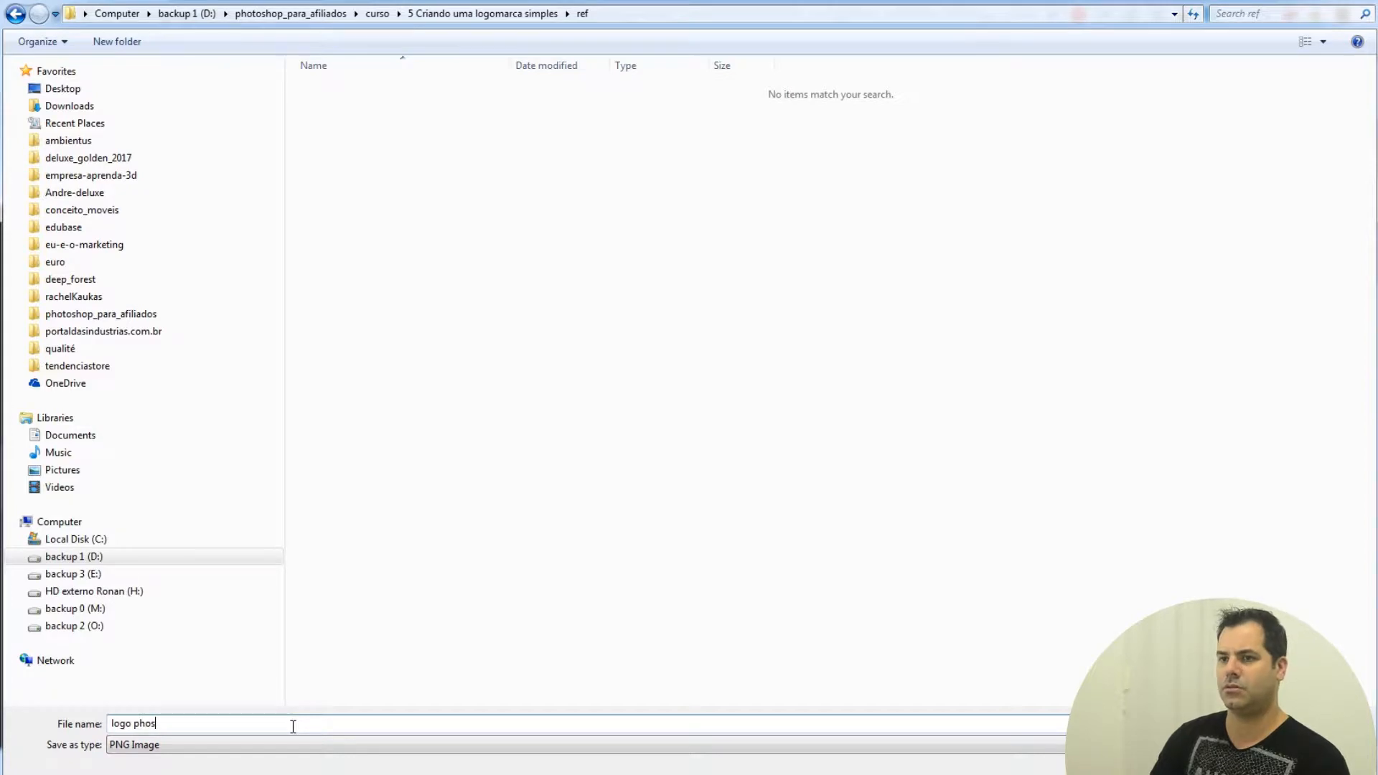
type("toshop")
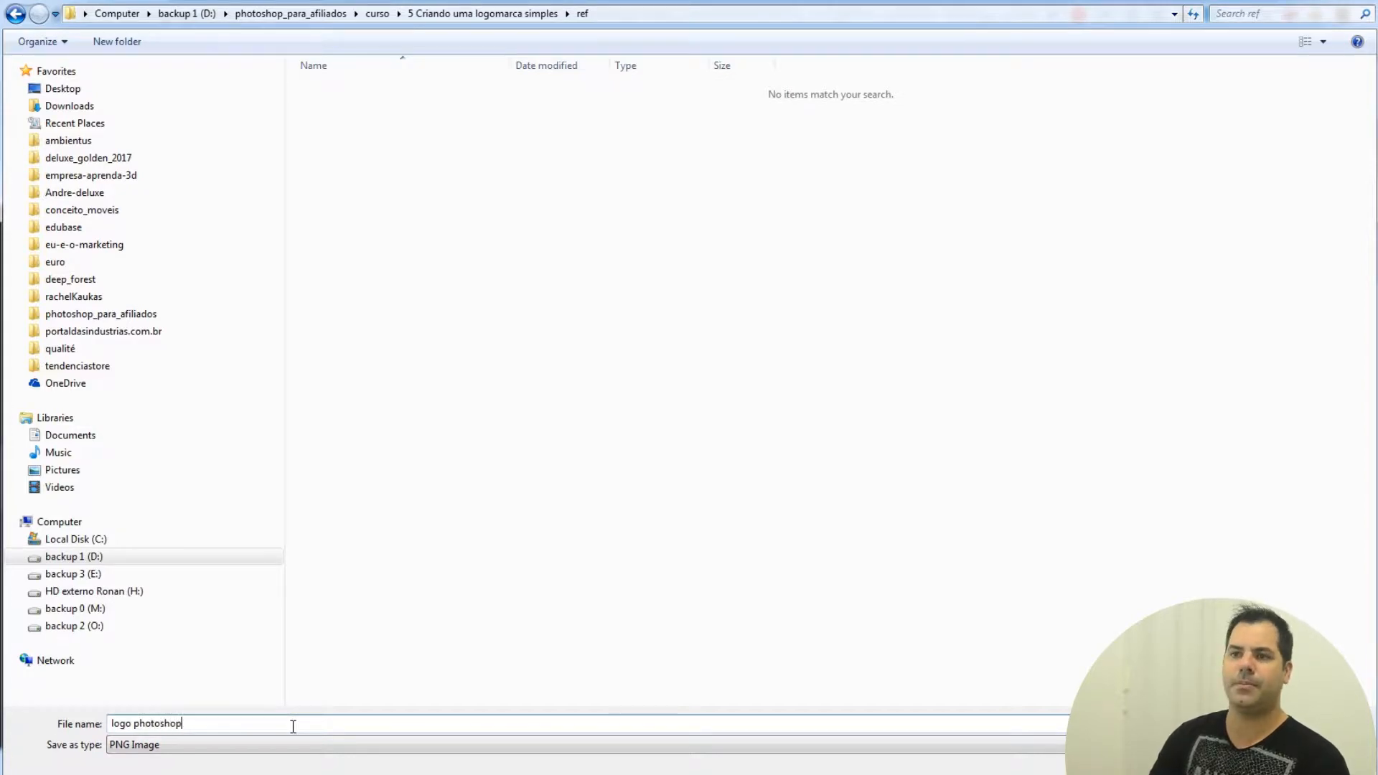
key("Return")
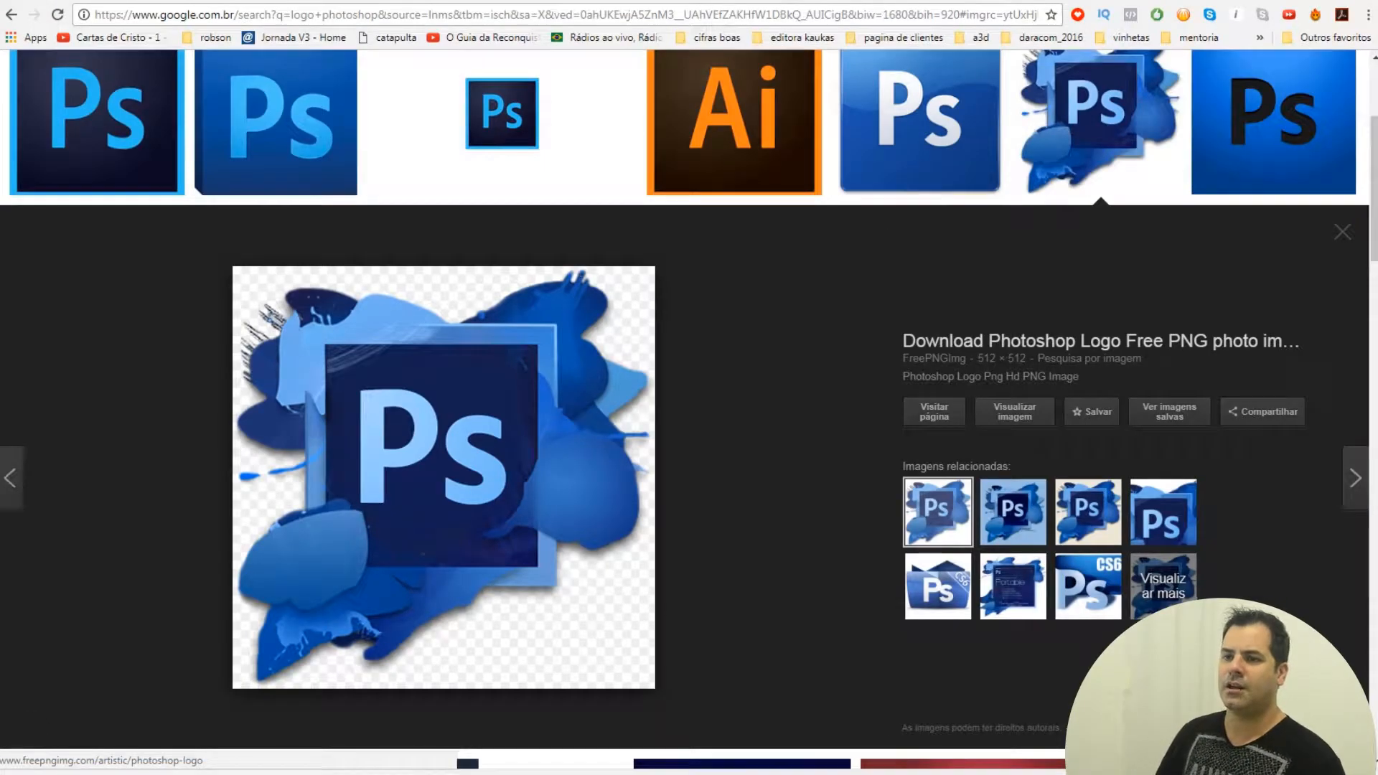
Step: Show the downloaded logo photoshop.png in its folder and place it in the Photoshop document criando uma logomarca simples.psd
left_click(172, 773)
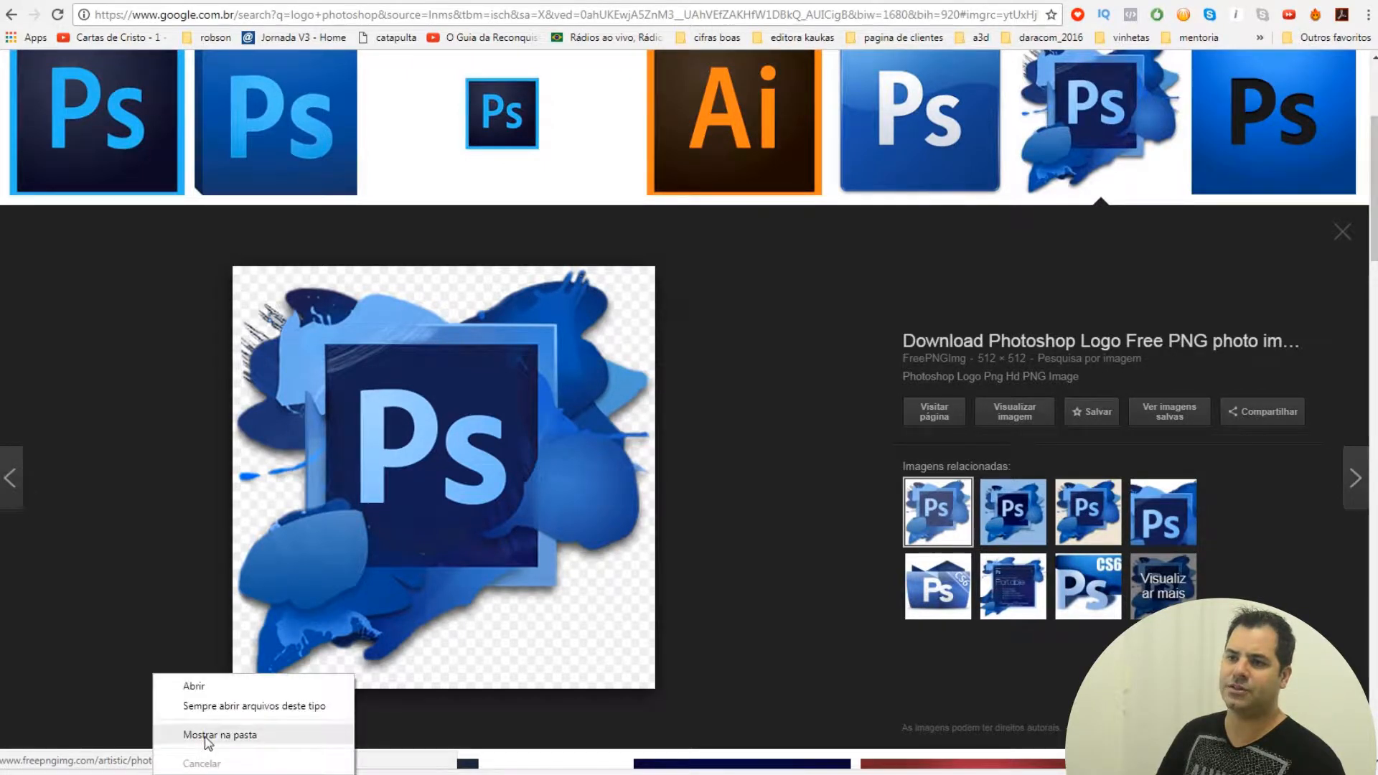
left_click(209, 737)
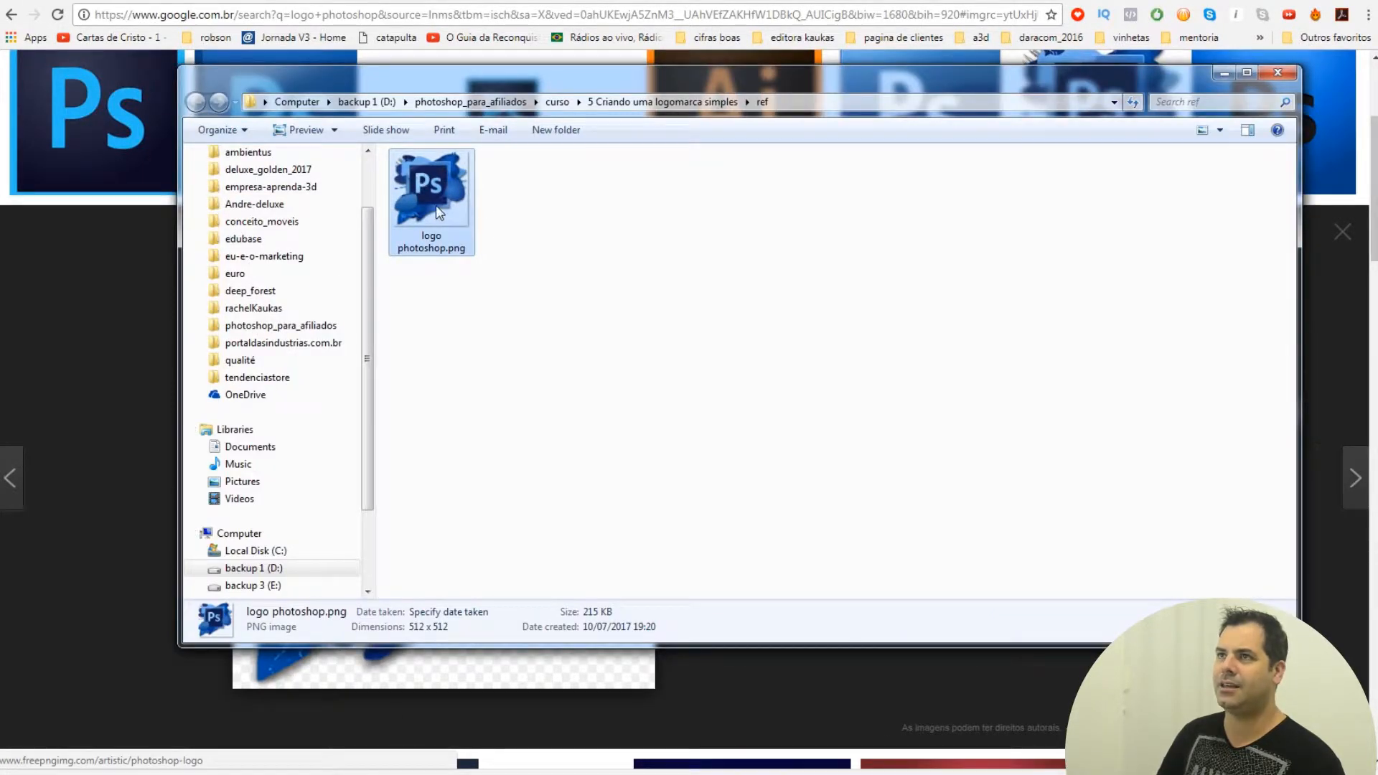
left_click_drag(435, 201, 468, 452)
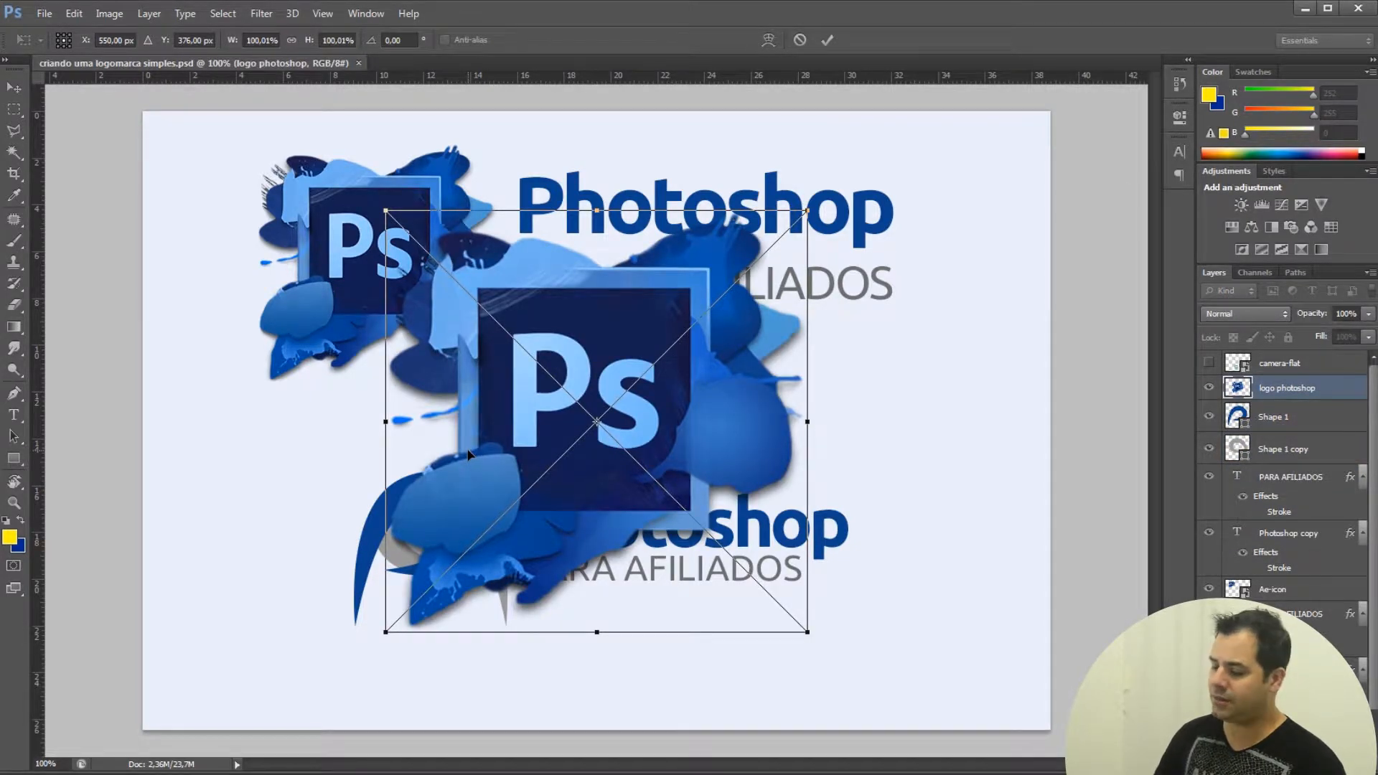
key("Return")
Step: Reposition the placed logo over the lower middle of the canvas and enable Show Transform Controls
left_click_drag(671, 370, 511, 446)
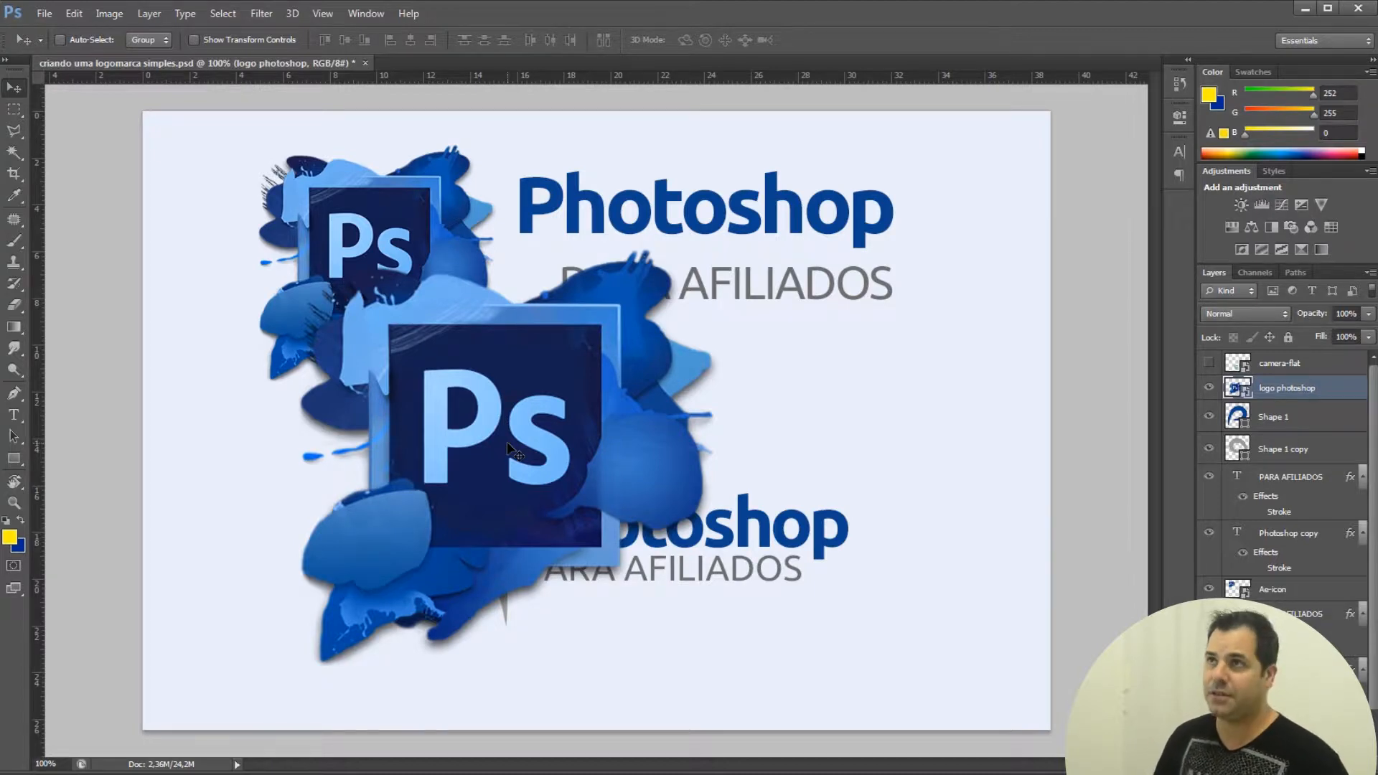
left_click(193, 39)
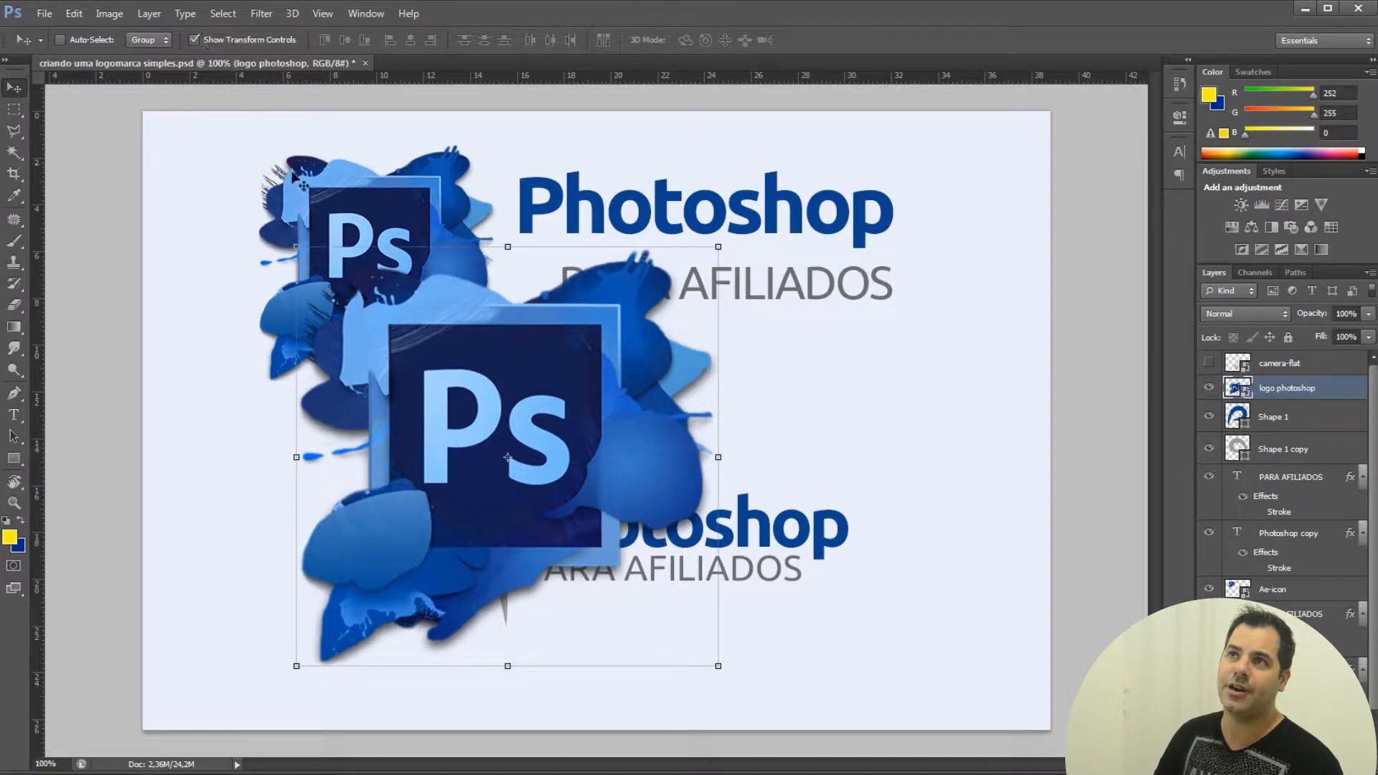
left_click_drag(531, 252, 632, 252)
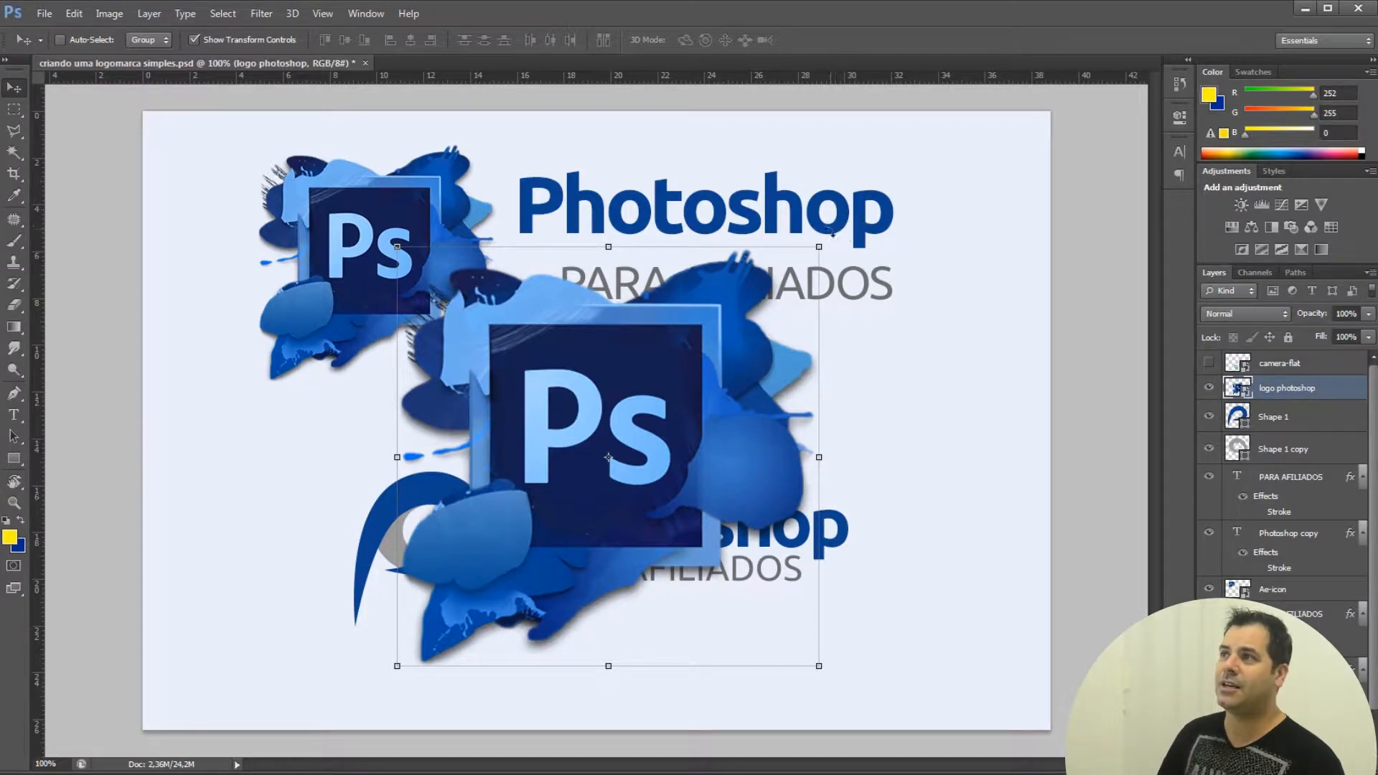
Step: Try stretching the placed logo out of proportion to about 120% width and 63% height
left_click(824, 242)
left_click_drag(824, 241, 826, 241)
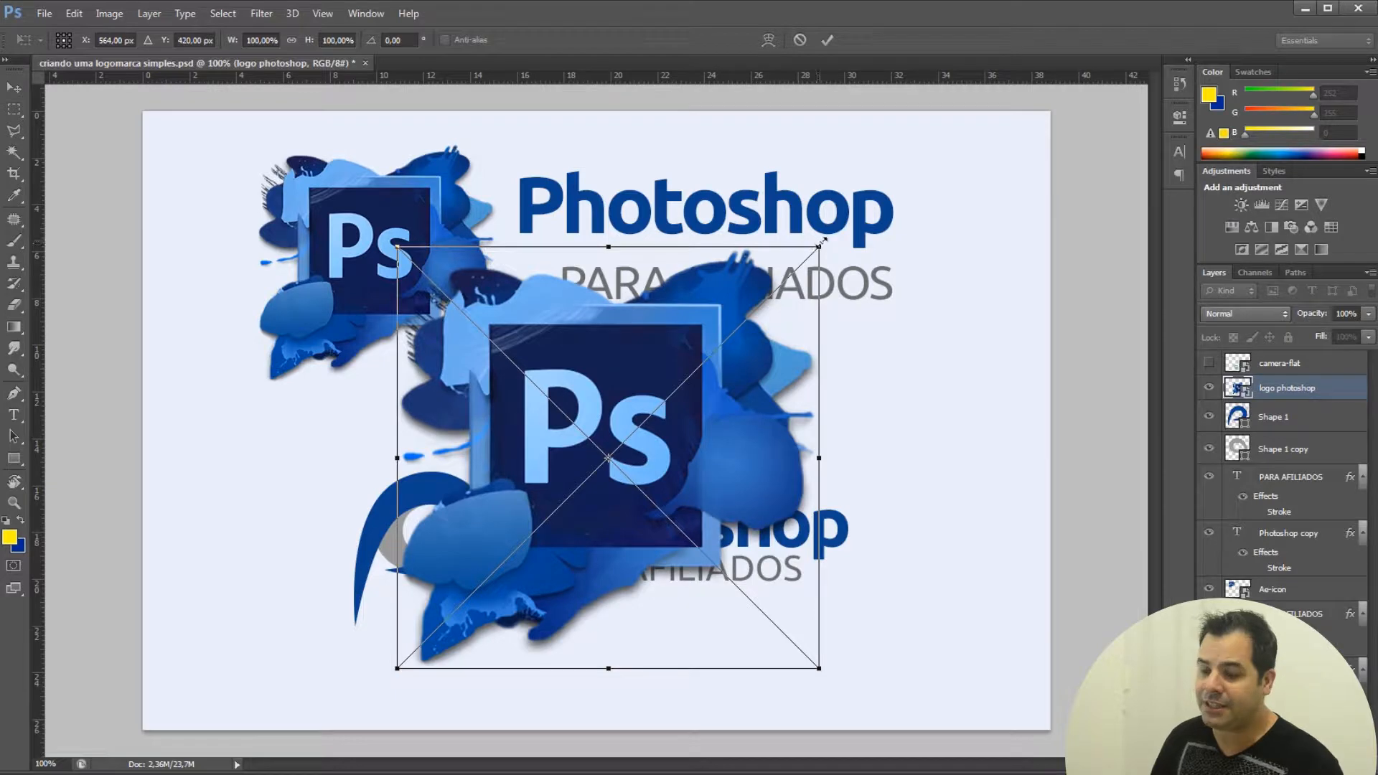
left_click_drag(821, 242, 907, 399)
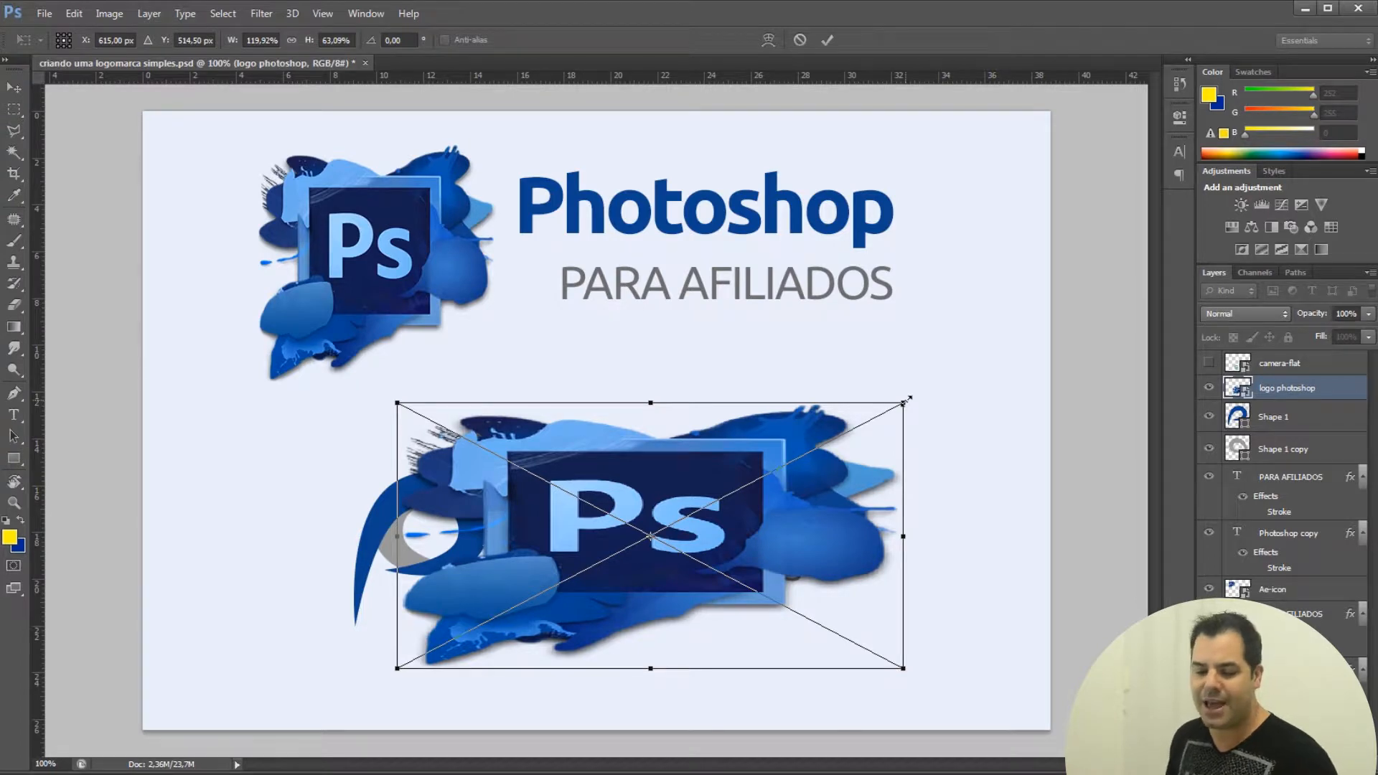
key("Escape")
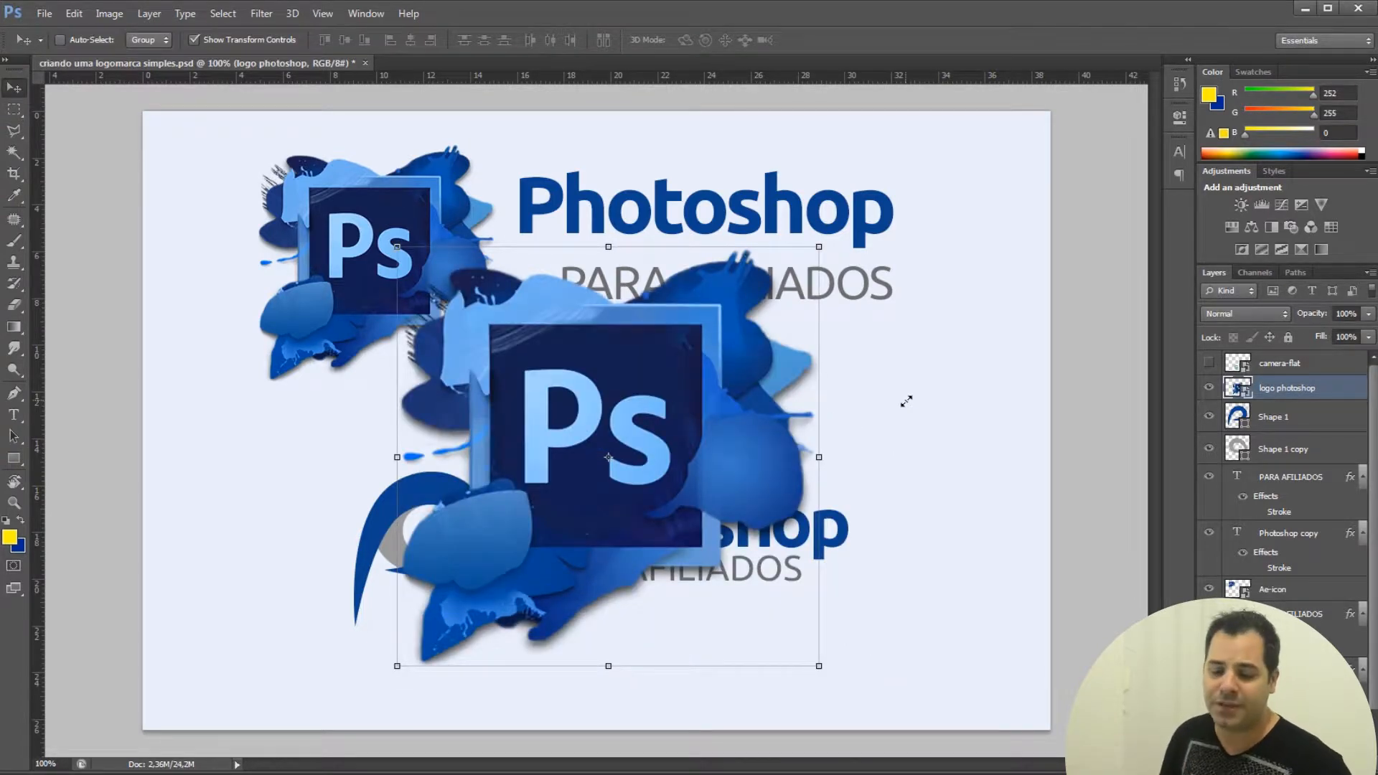
left_click(819, 247)
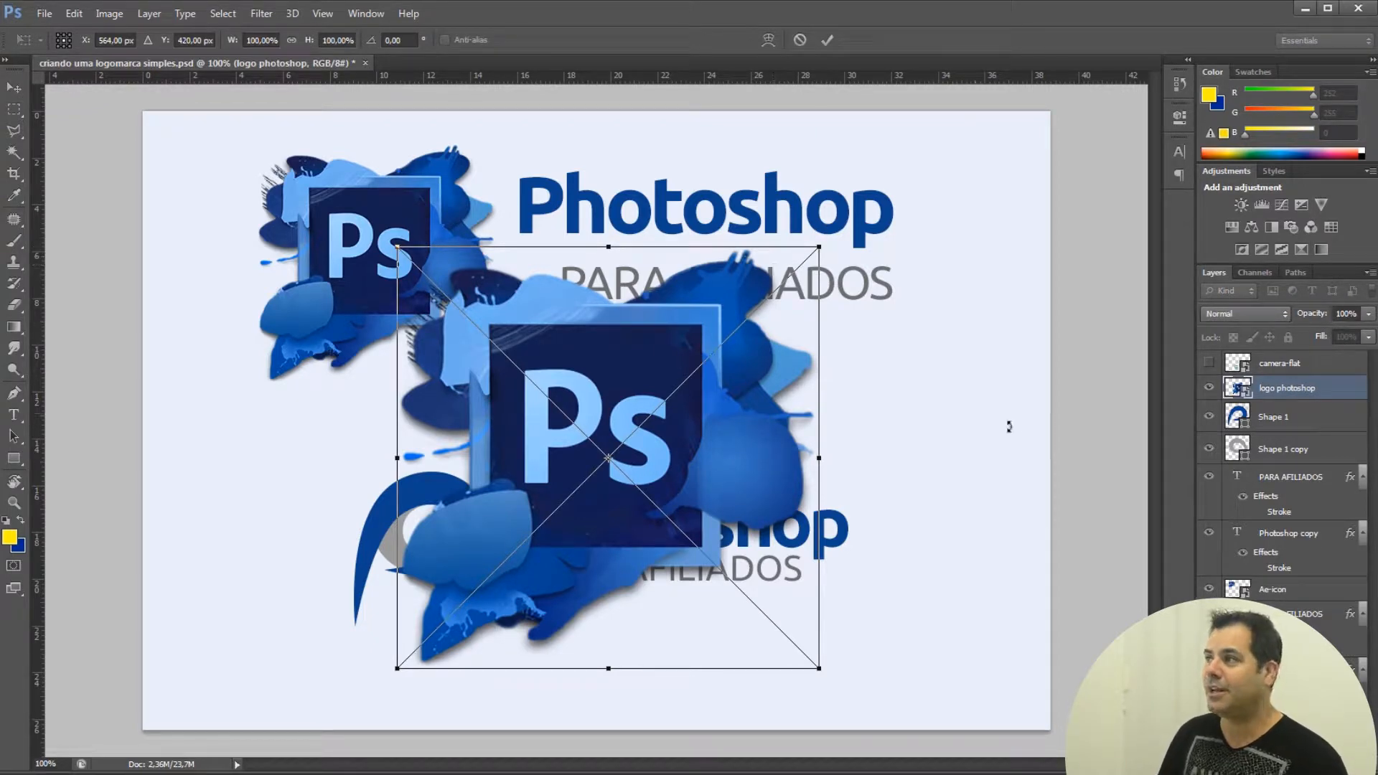
key("Return")
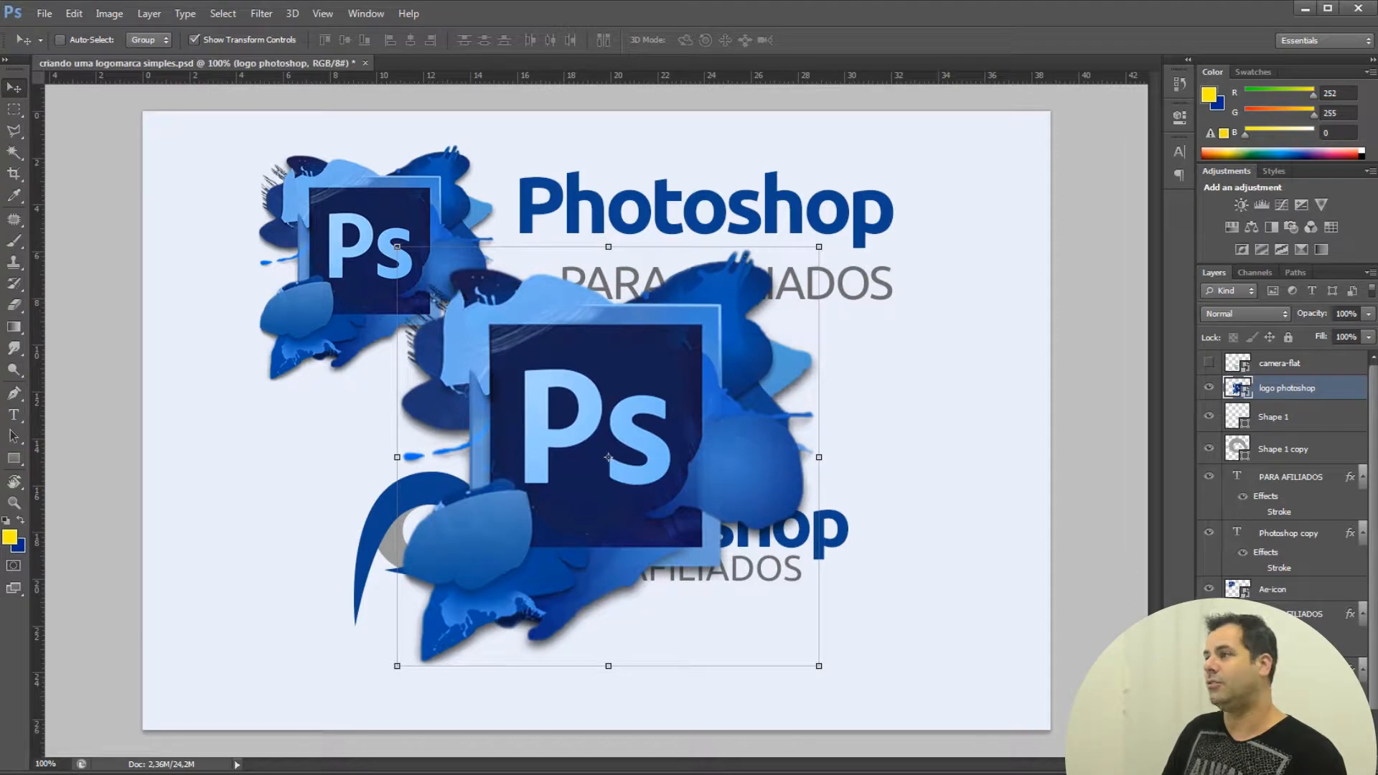
Step: Hide the shape, text, icon and light background layers, leaving only the placed logo over the teal background
left_click_drag(1208, 422, 1190, 556)
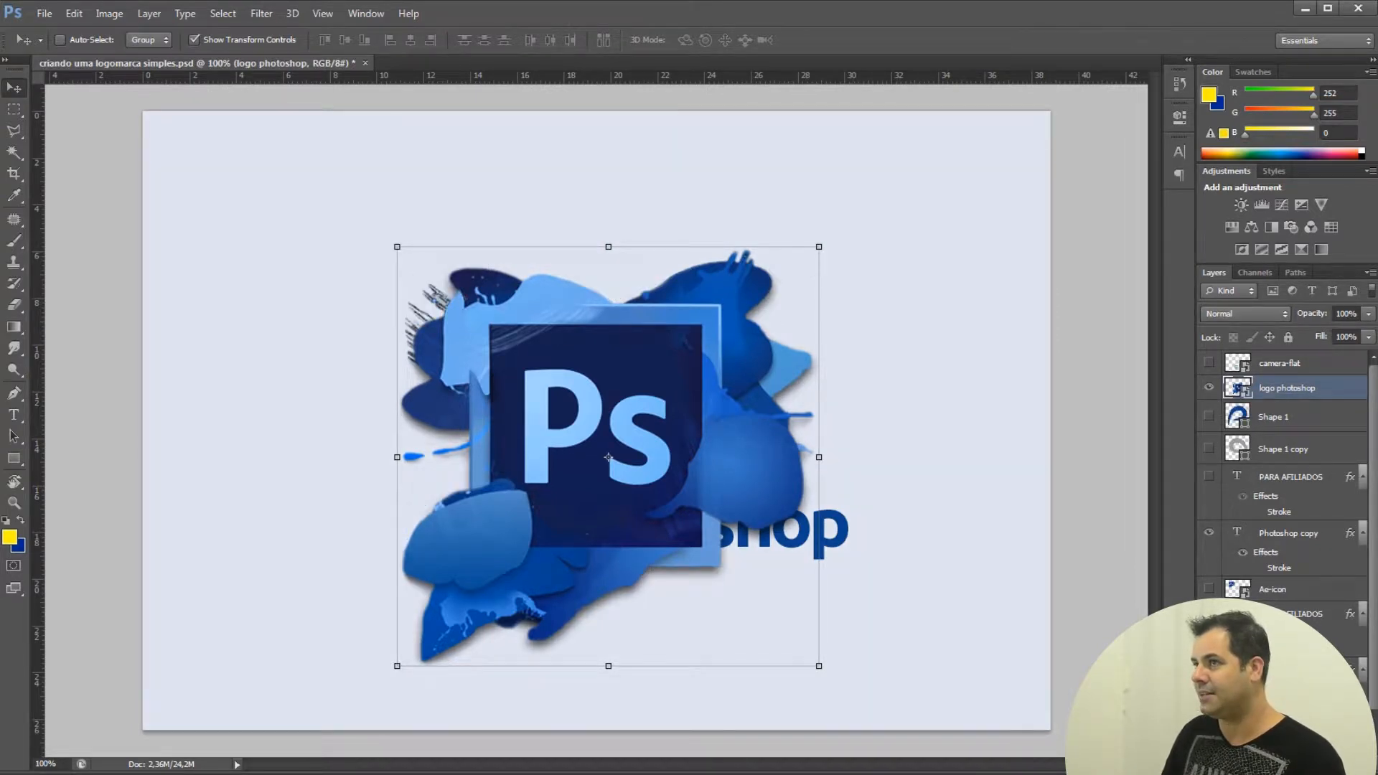
left_click(1208, 726)
scroll(1209, 727, "down", 1)
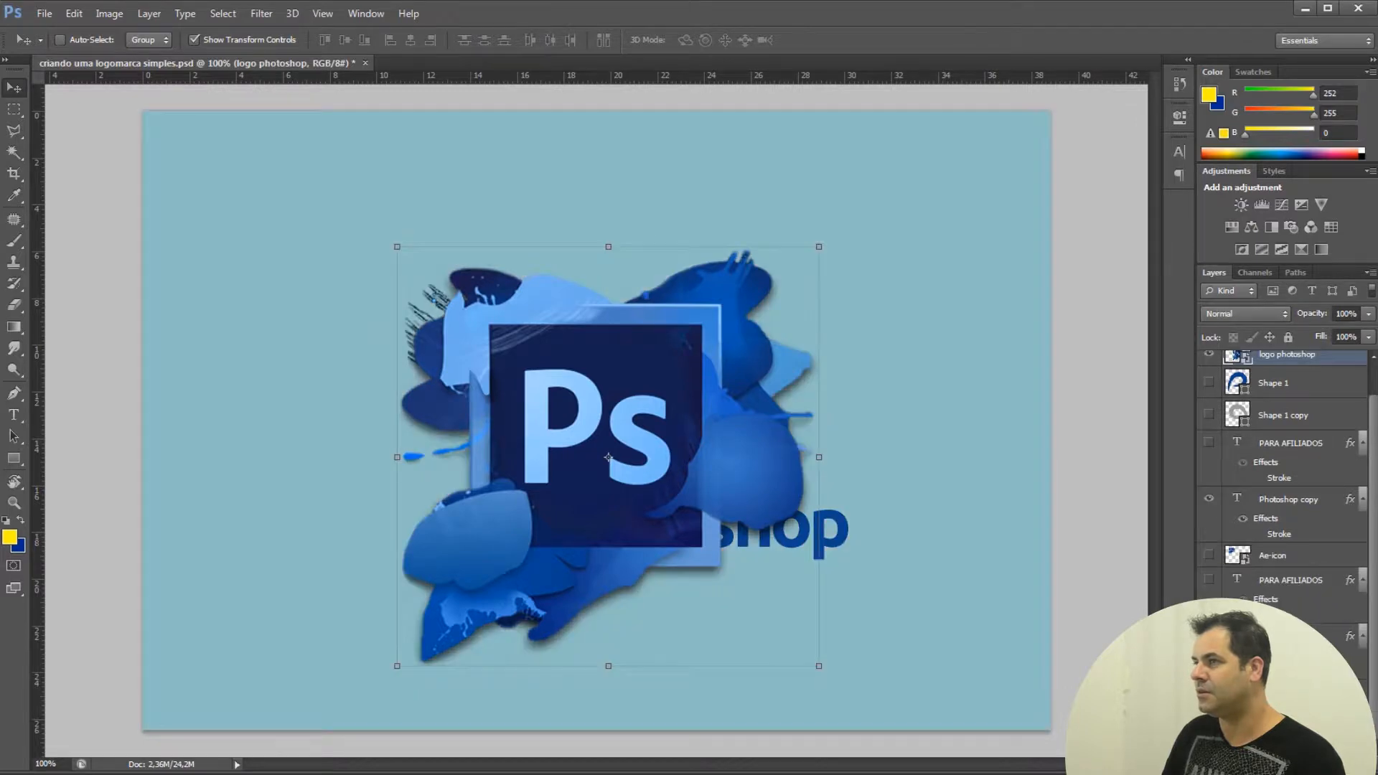
scroll(1208, 532, "up", 1)
left_click(1208, 532)
Step: Move the logo to the left half of the canvas and place a duplicate of it alongside in the right half
left_click_drag(700, 443, 498, 430)
left_click_drag(361, 497, 786, 488)
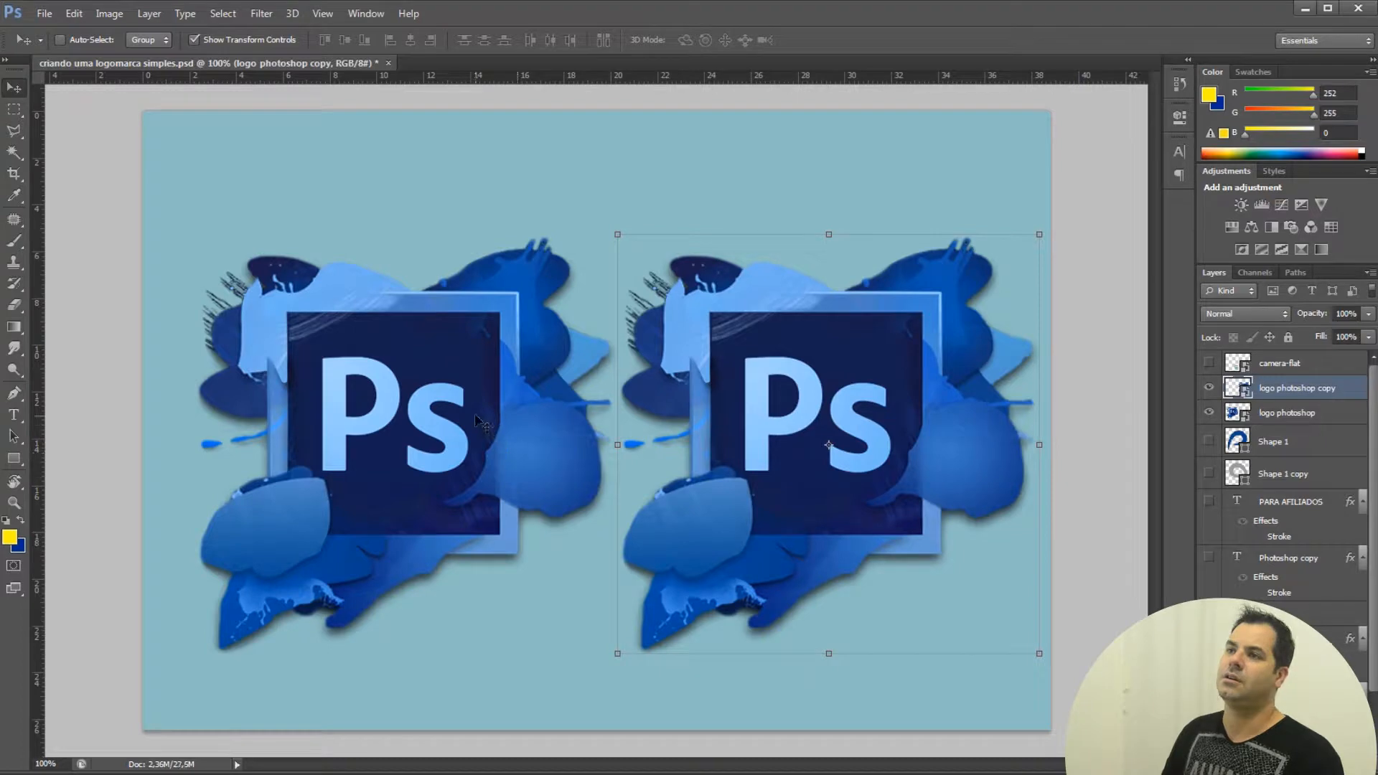
Step: Rasterize the original logo photoshop layer and convert it back to a Smart Object
left_click(500, 345, "ctrl")
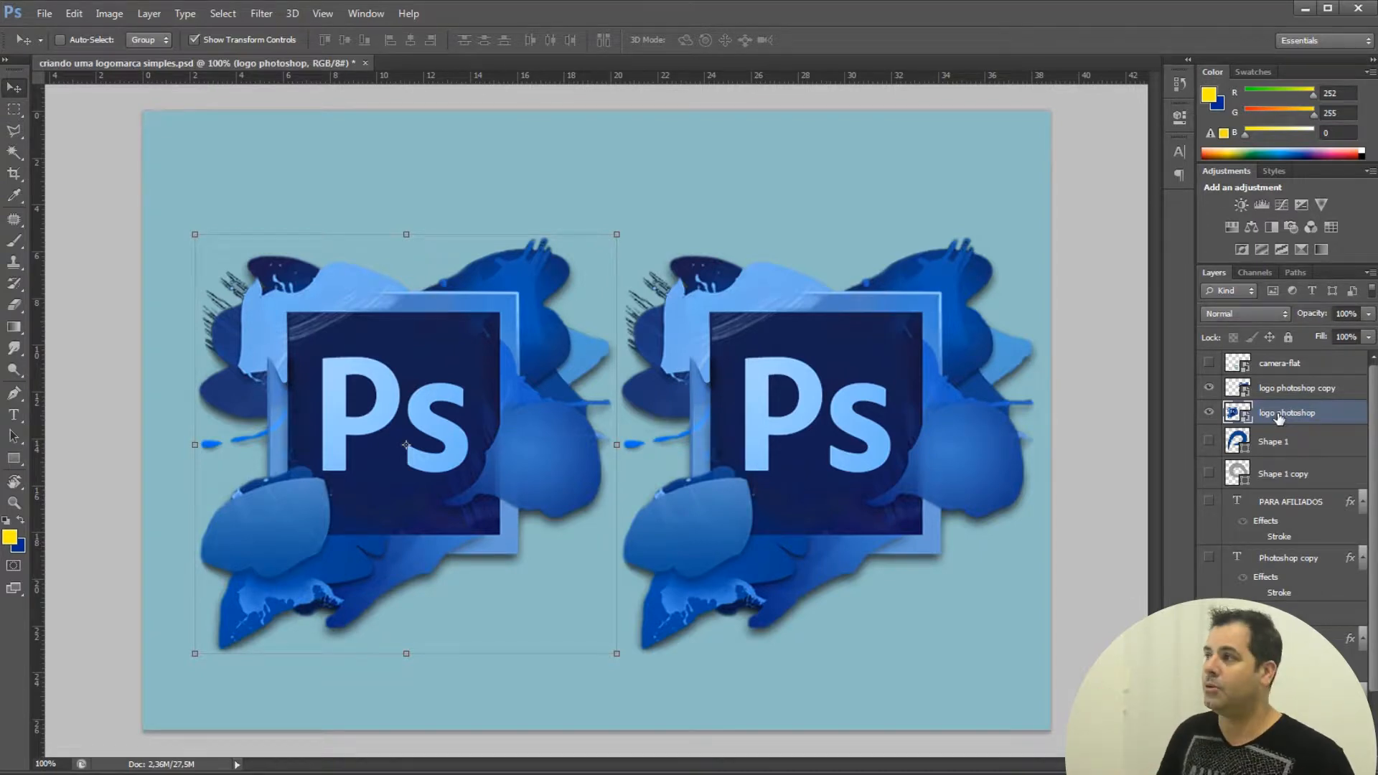
right_click(1278, 419)
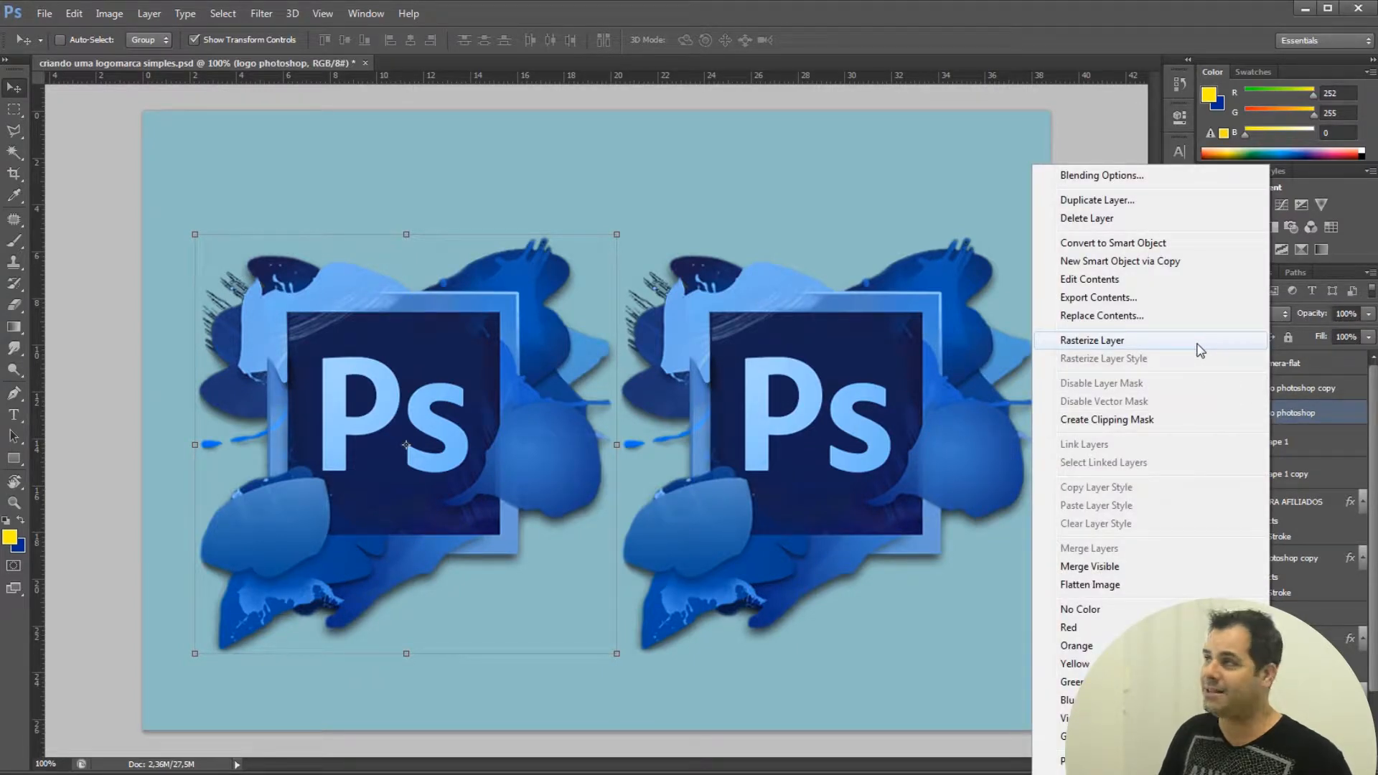
left_click(1195, 343)
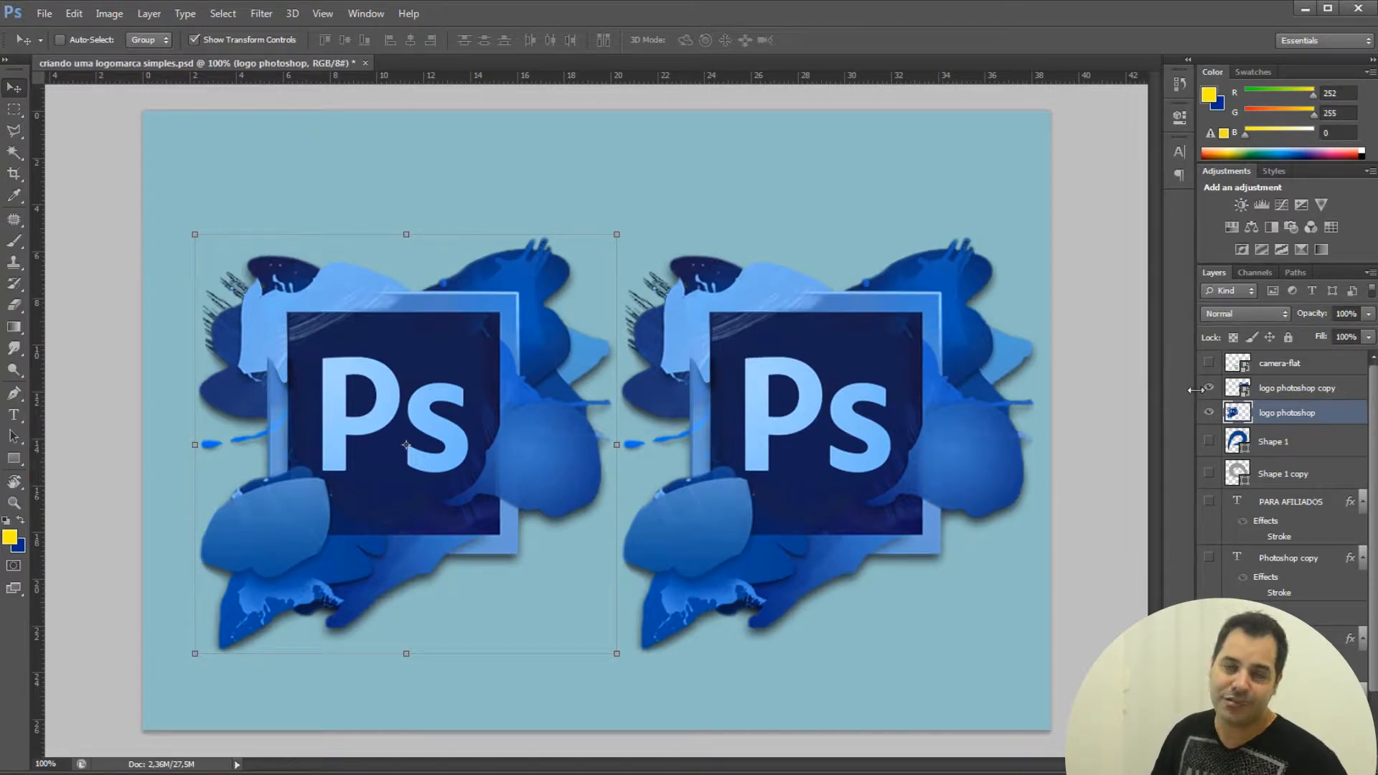
right_click(1257, 414)
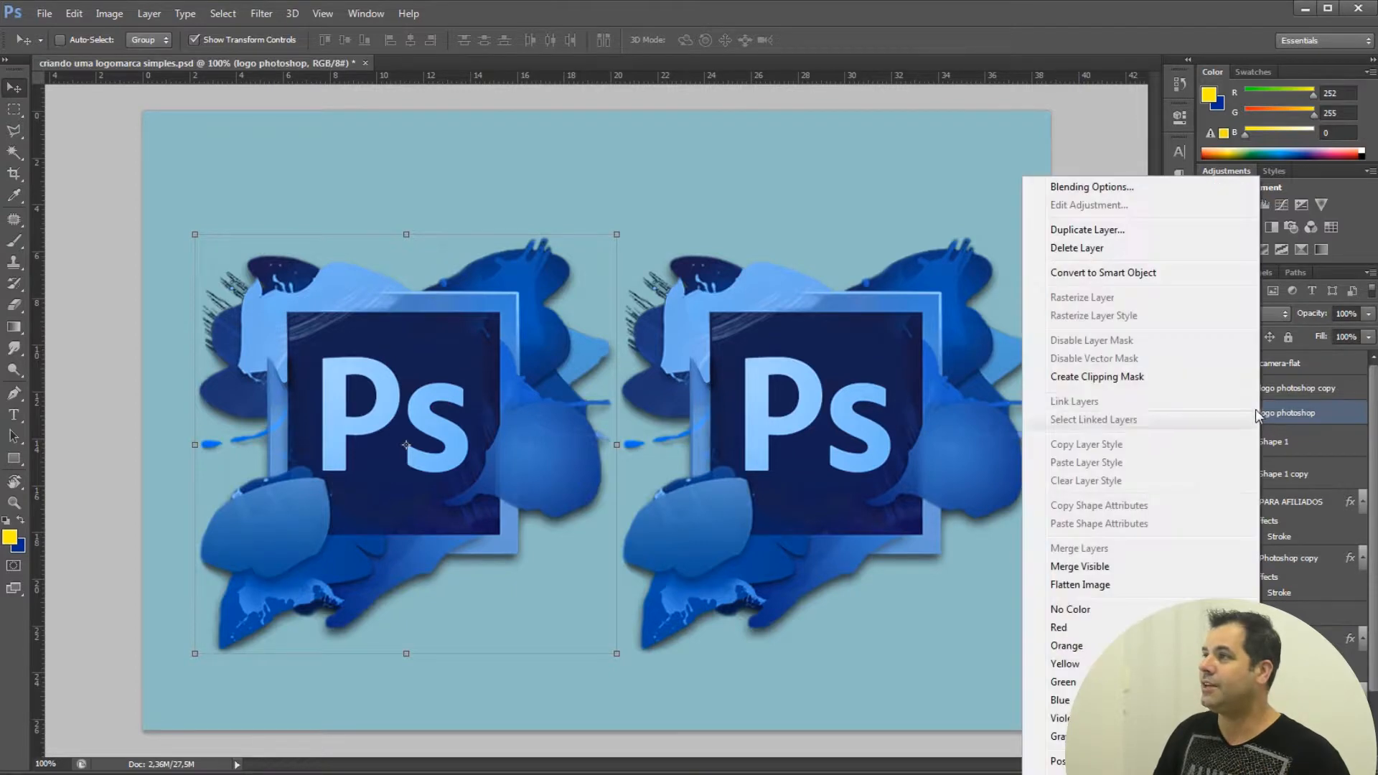
left_click(1171, 272)
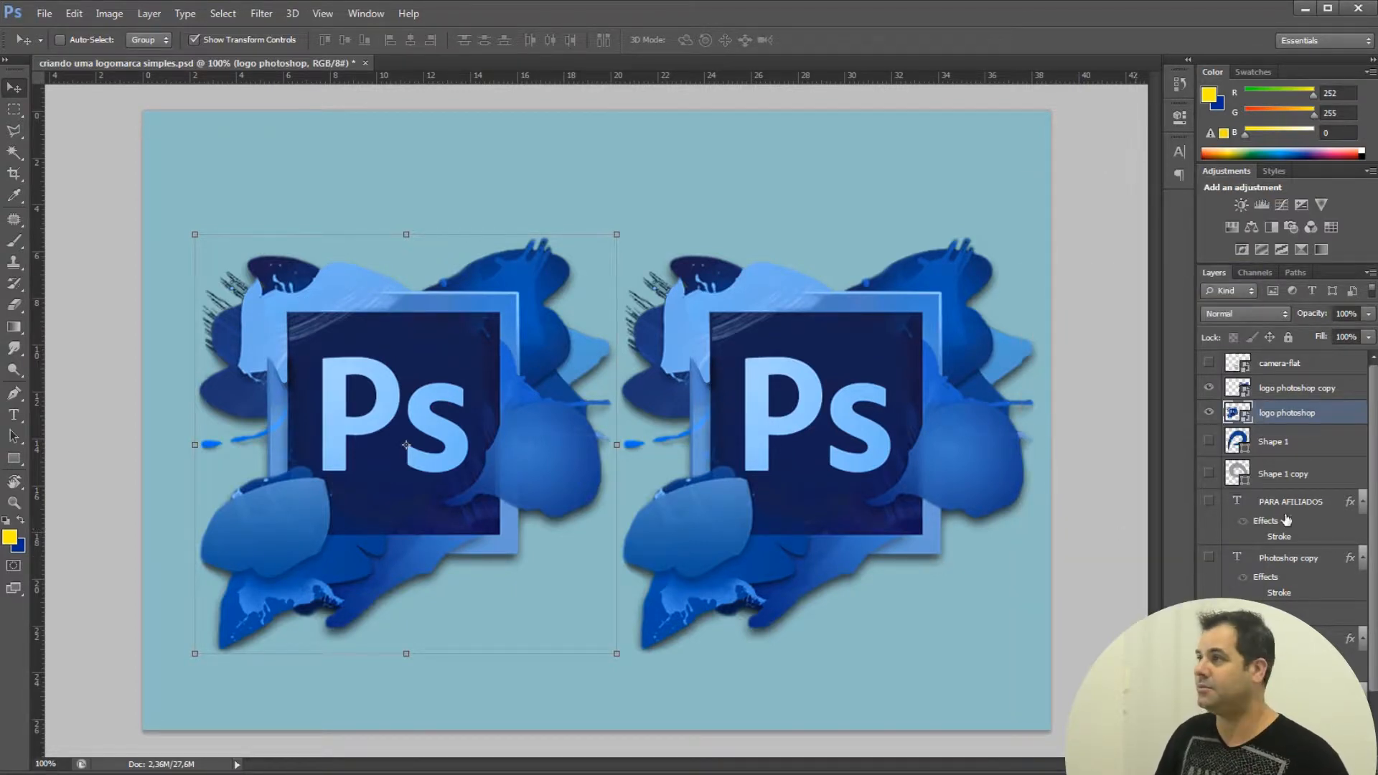
Step: Rasterize the original logo photoshop layer and shrink it proportionally to about one fifth of its size
right_click(1296, 389)
left_click(1159, 338)
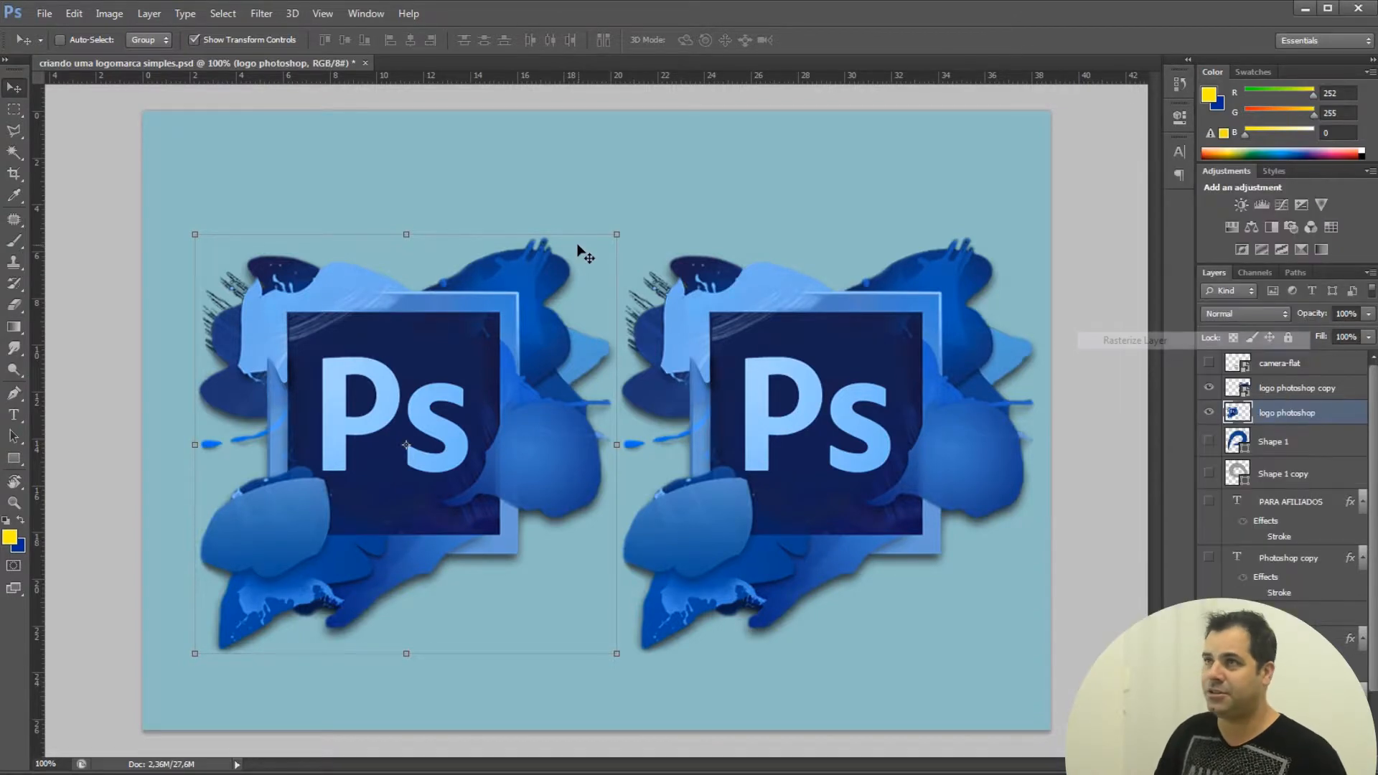
left_click_drag(618, 228, 407, 423)
key("Return")
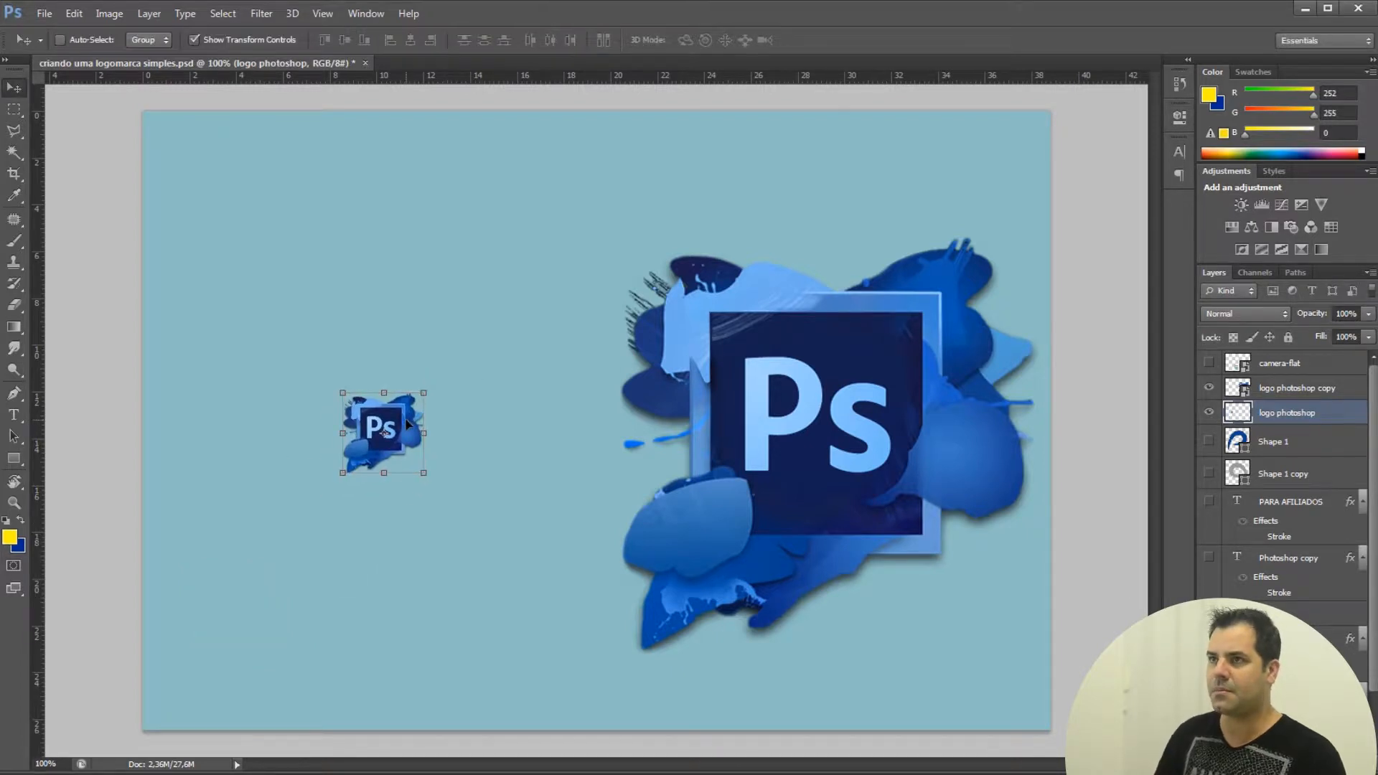
Step: Shrink the Smart Object logo copy to the size of the small rasterized logo and place it level with that logo
left_click(906, 394, "ctrl")
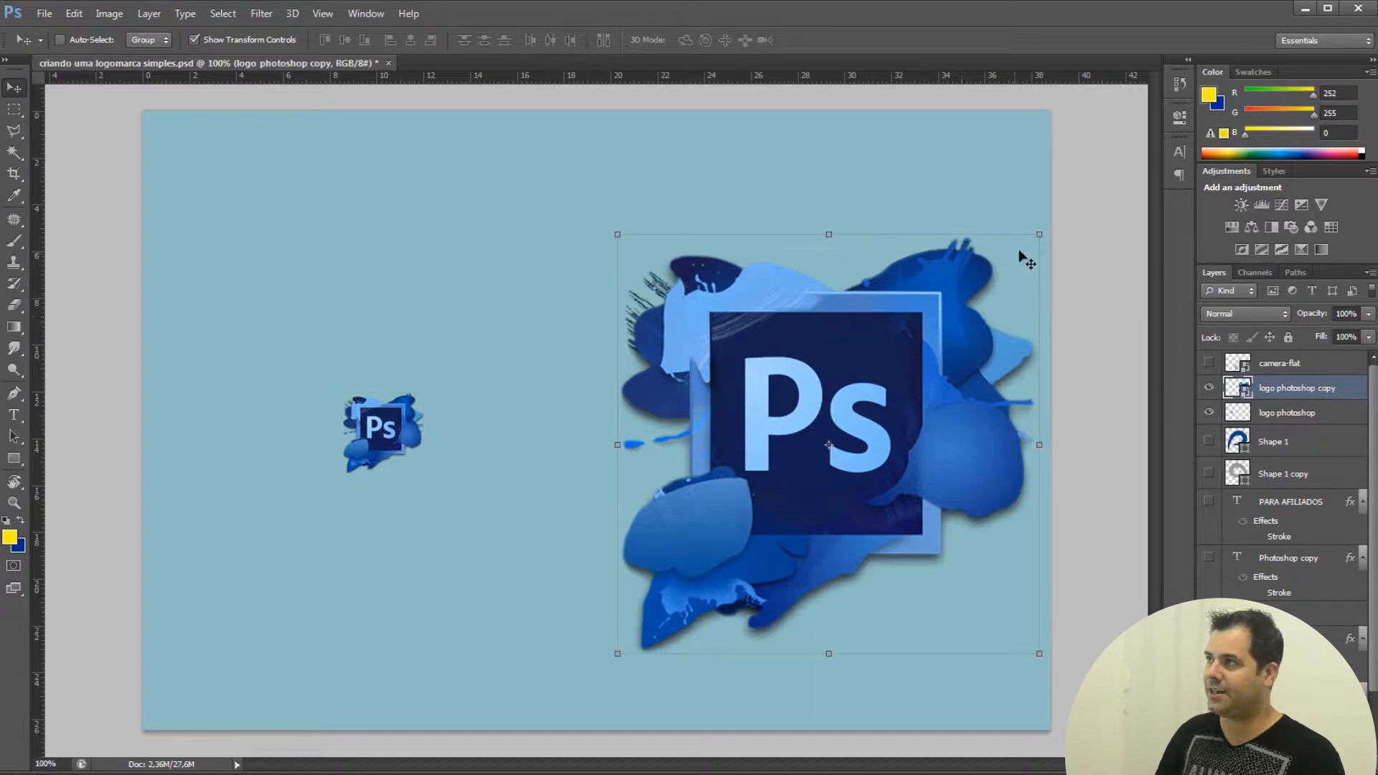
left_click_drag(987, 286, 689, 559)
key("Return")
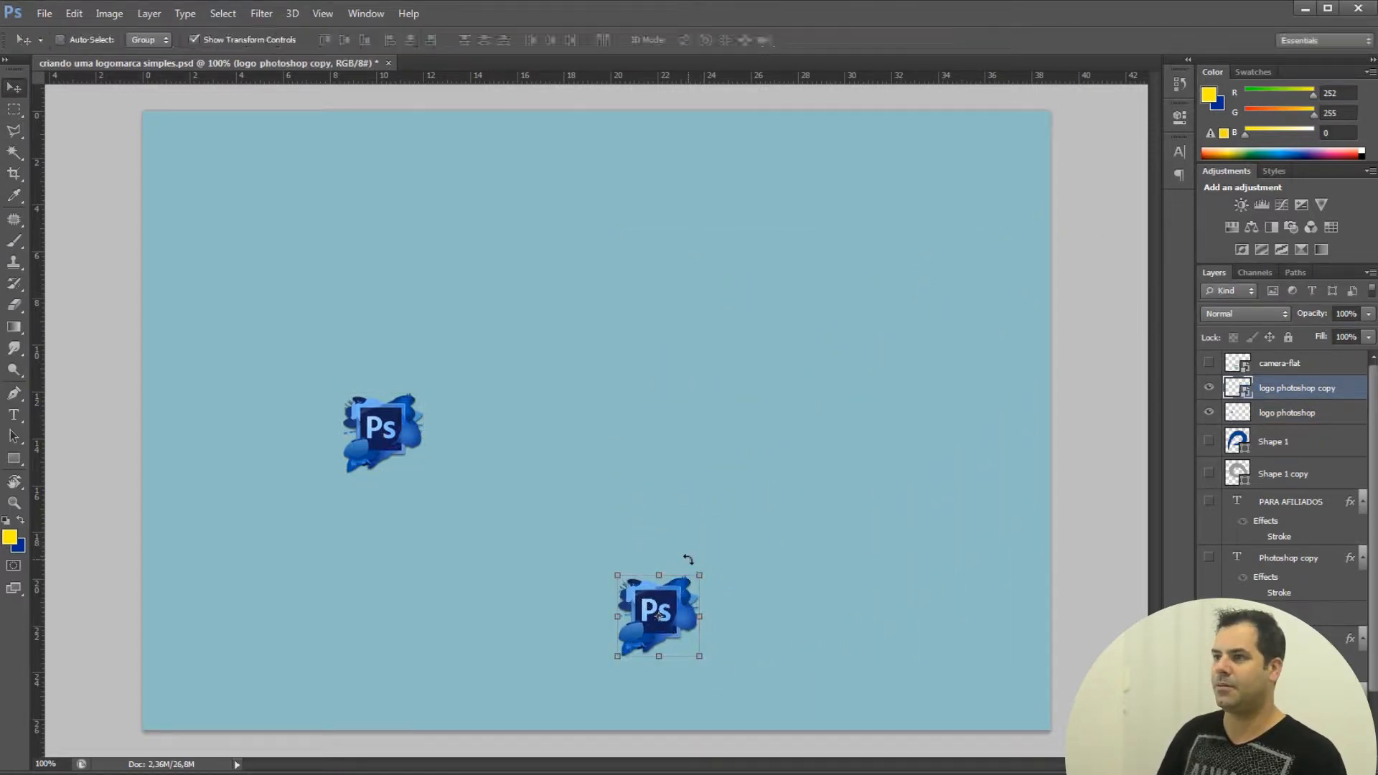
left_click_drag(658, 616, 772, 419)
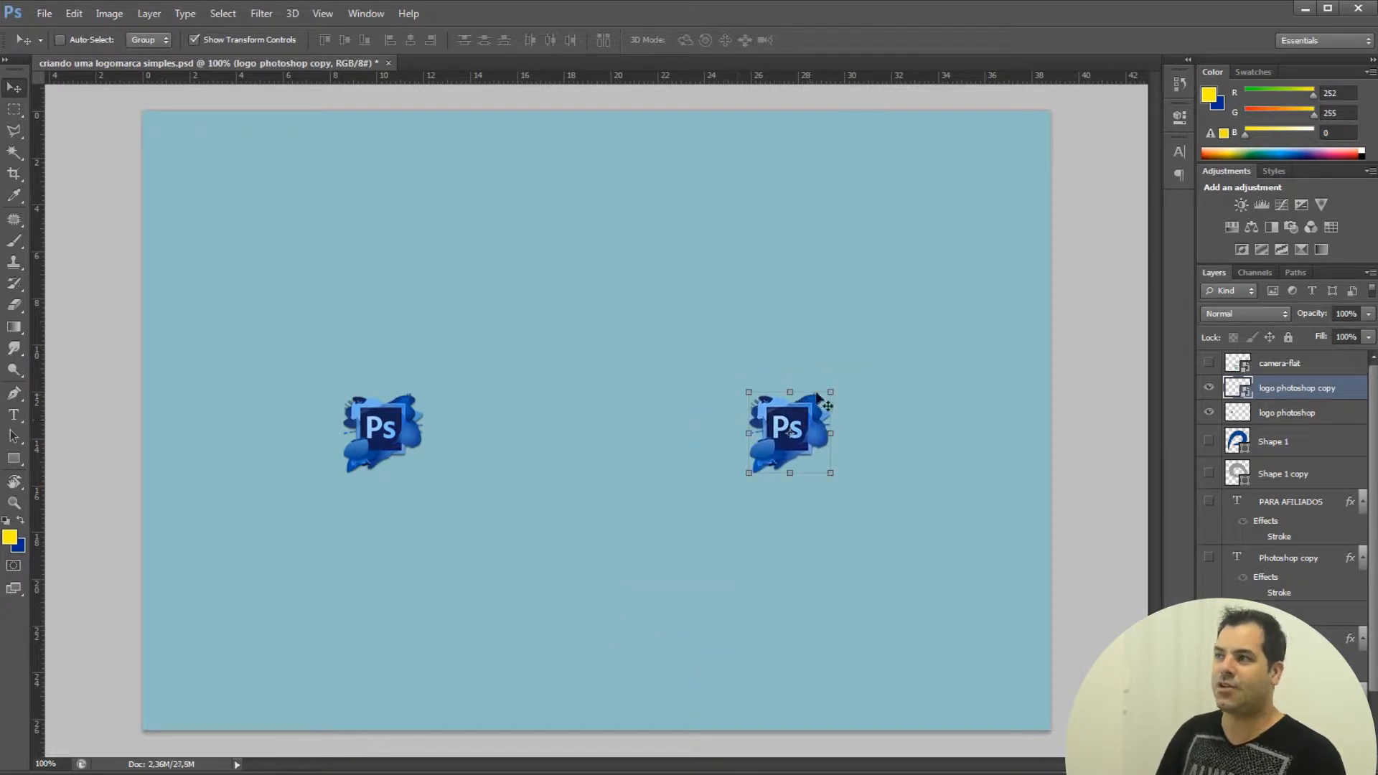
Step: Scale the small rasterized logo up to about 555% and shift it slightly toward the canvas centre
left_click(378, 431, "ctrl")
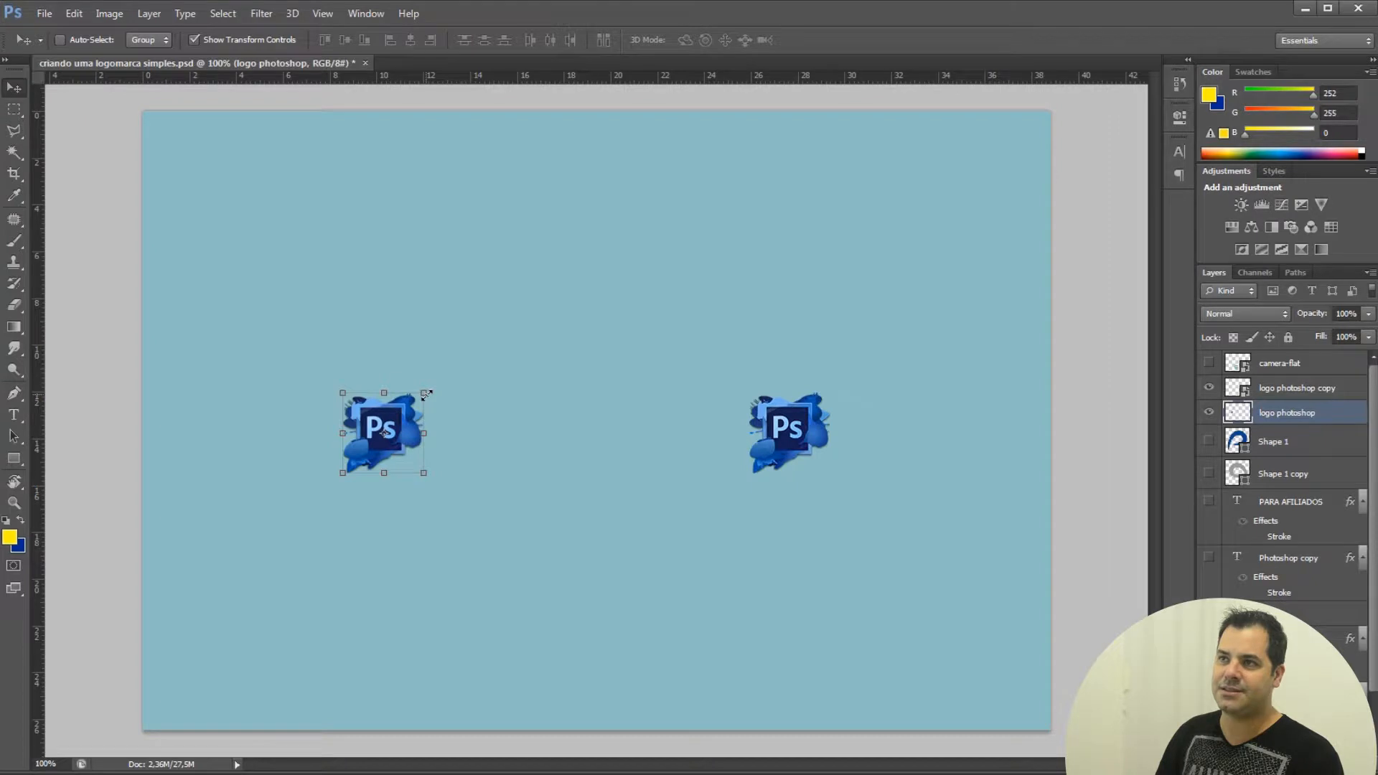
left_click(427, 394)
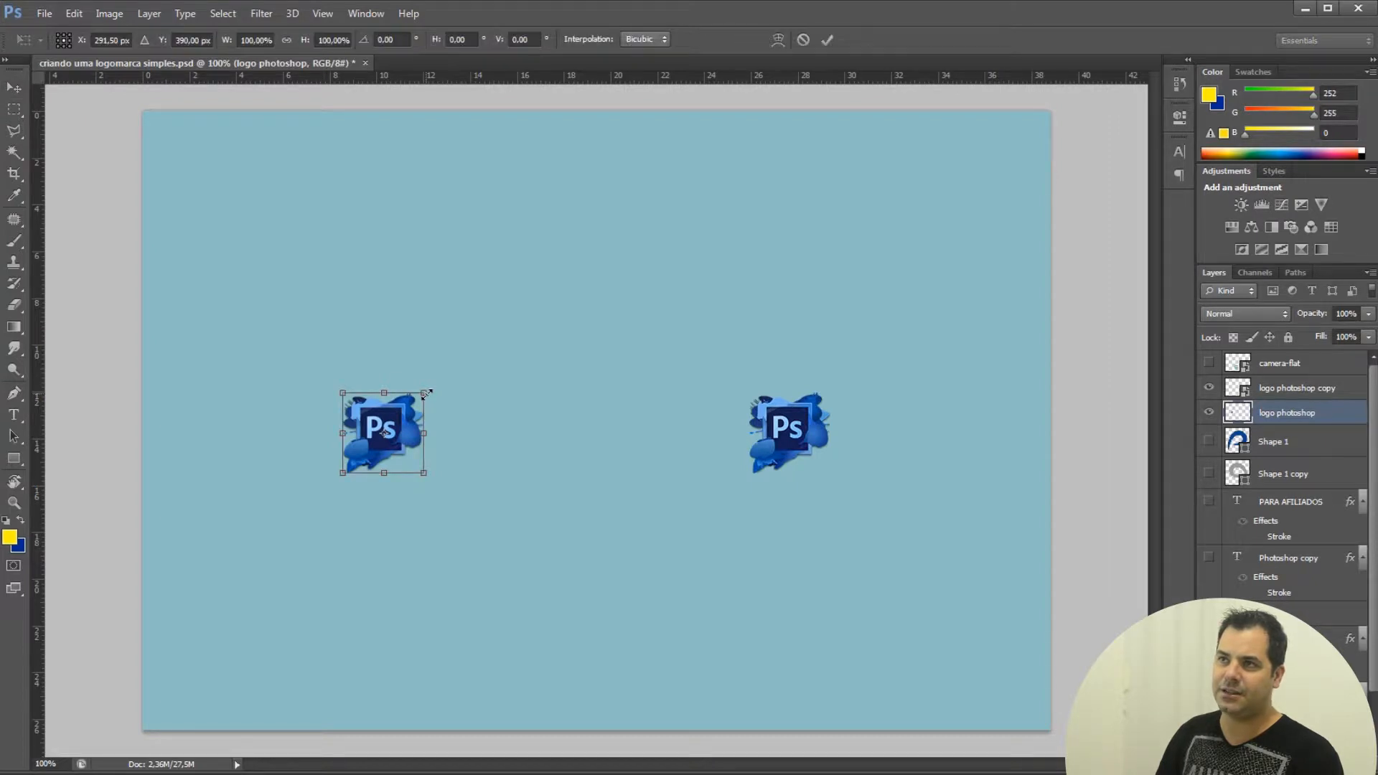
left_click_drag(426, 394, 627, 227)
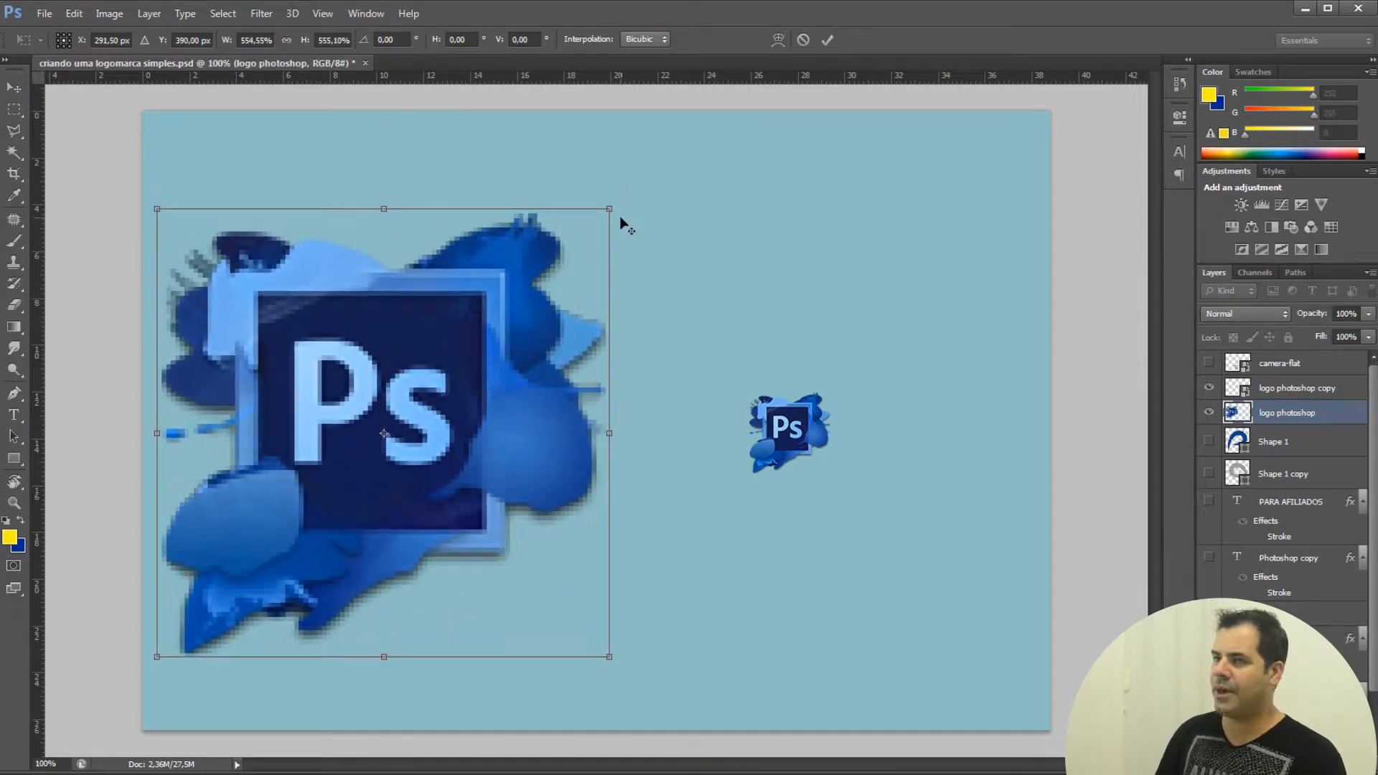
key("Return")
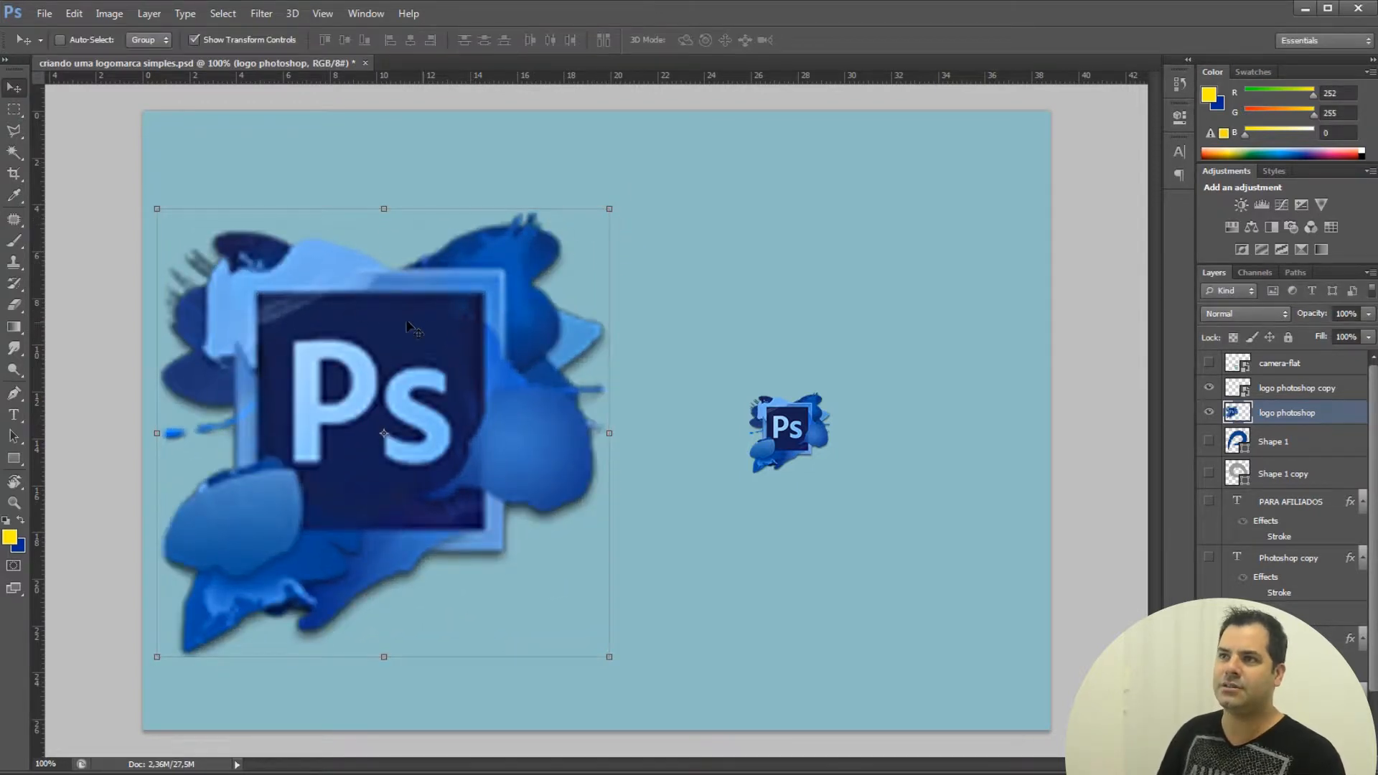
left_click_drag(310, 371, 326, 373)
Step: Scale the small Smart Object copy up to nearly the size of the rasterized logo and position it beside that logo for comparison
left_click(786, 431, "ctrl")
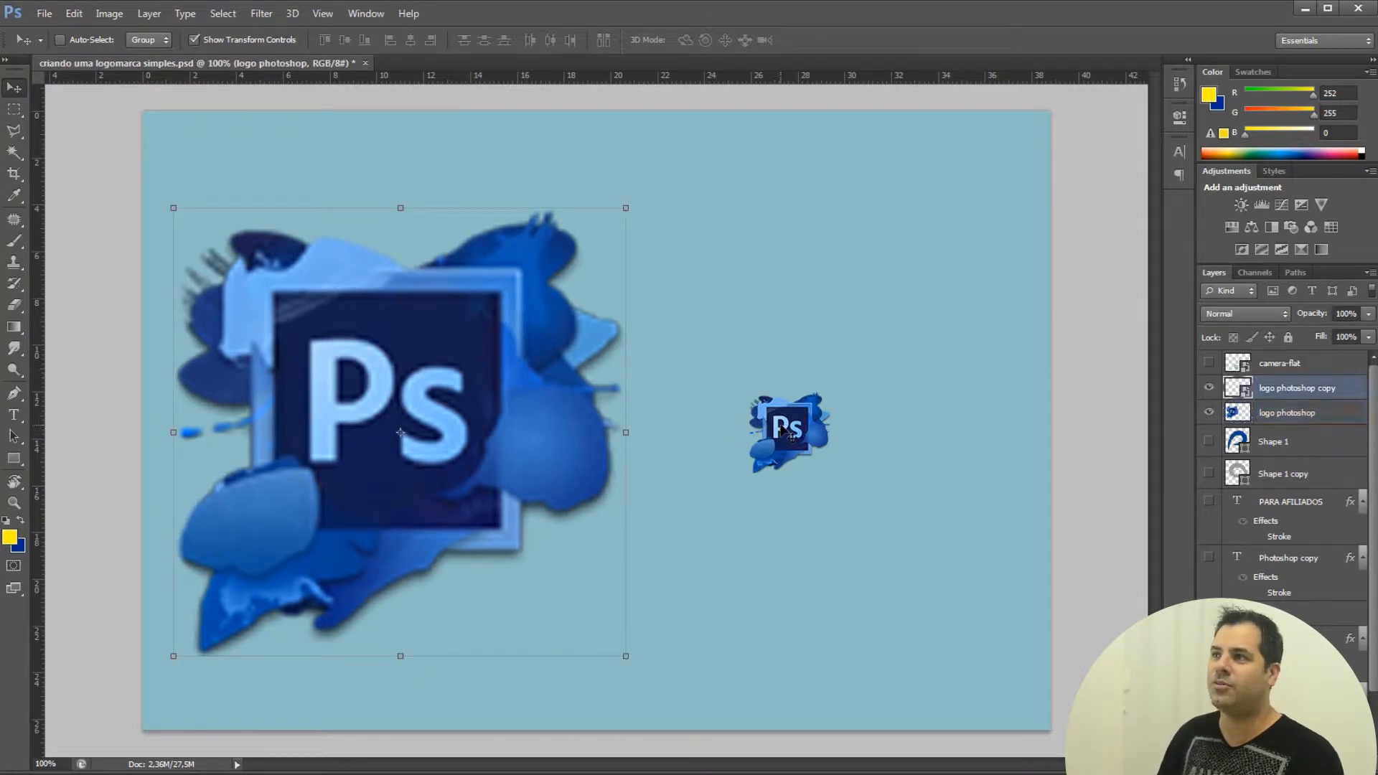
key("ctrl+t")
left_click_drag(741, 387, 586, 237)
key("Return")
left_click_drag(617, 359, 633, 343)
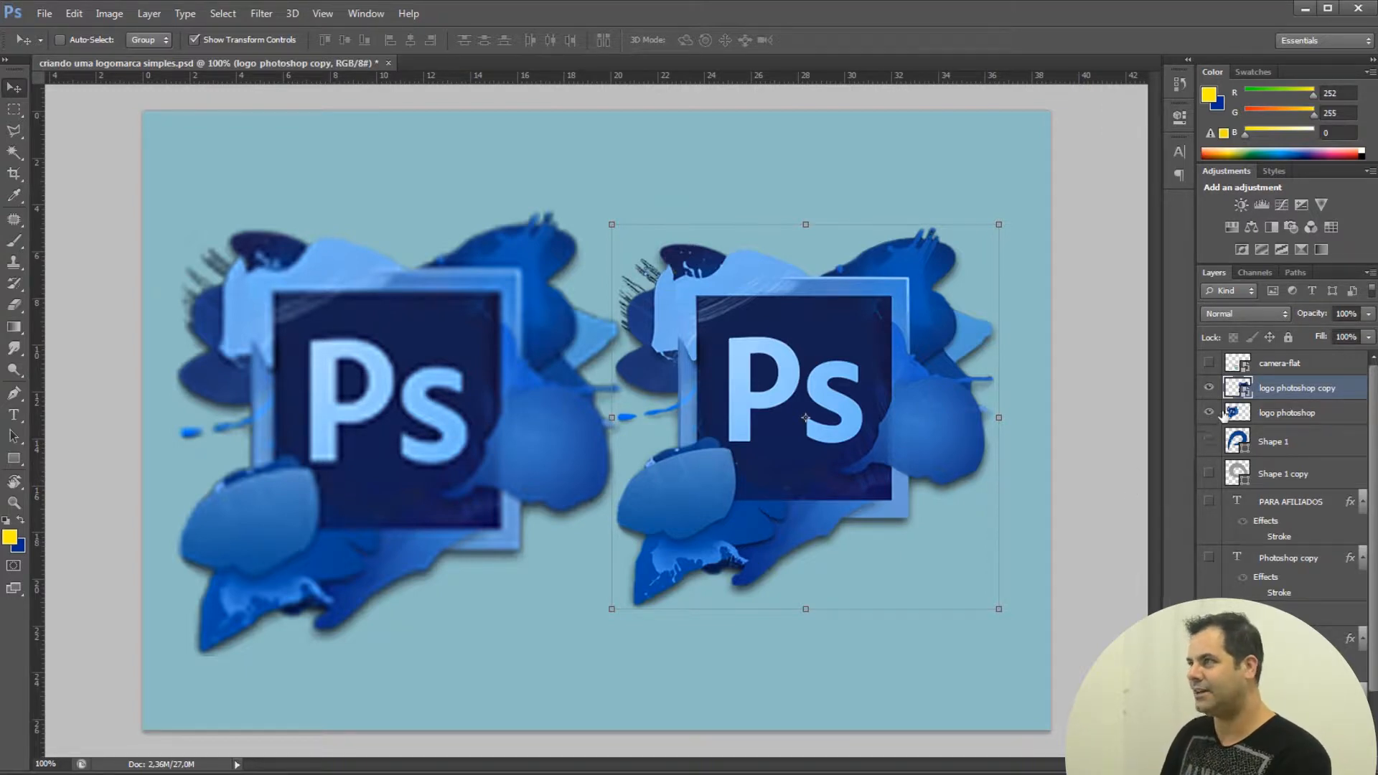
Step: Delete both demonstration logo layers and show all the hidden shape, text, icon and light background layers again
key("Delete")
key("Delete")
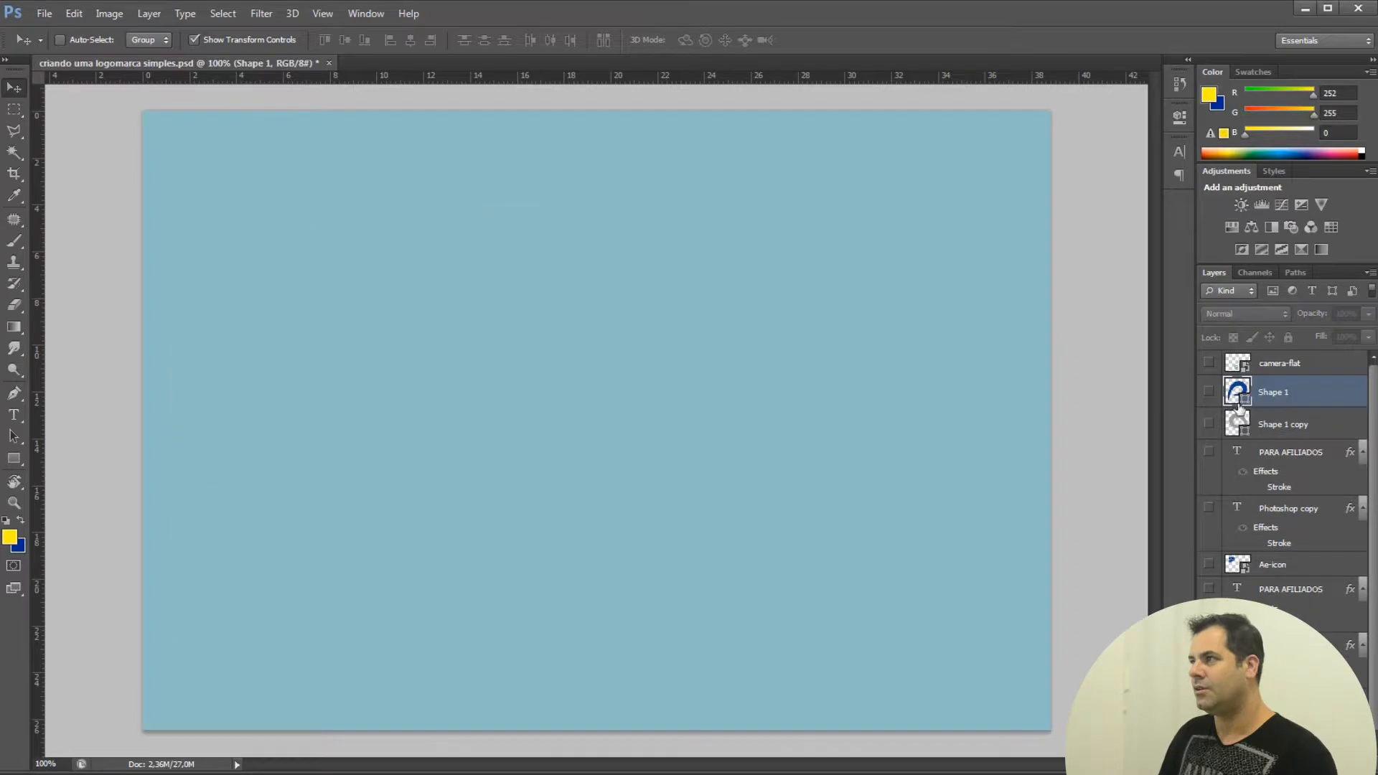
left_click_drag(1209, 362, 1208, 592)
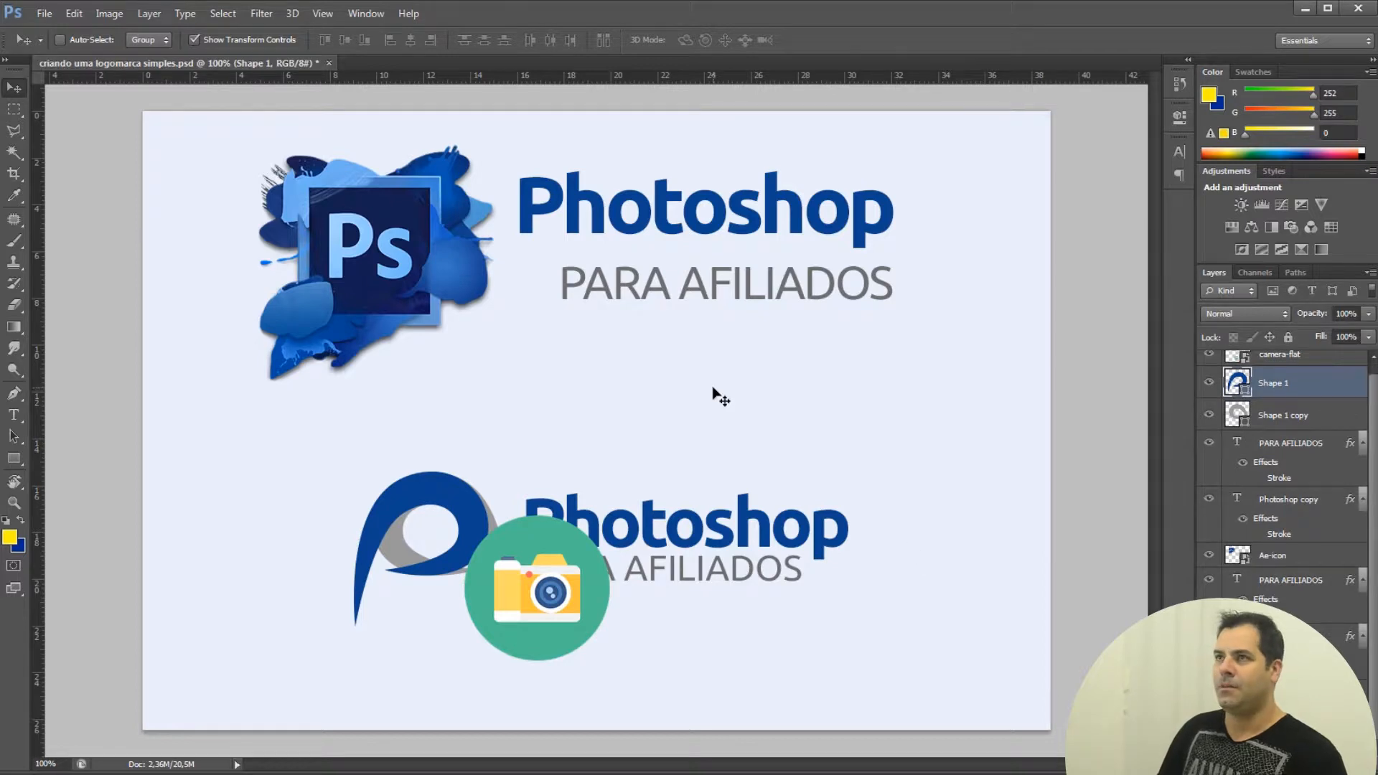
Step: Try moving the upper Photoshop title down below PARA AFILIADOS, and undo the move
left_click(405, 221, "ctrl")
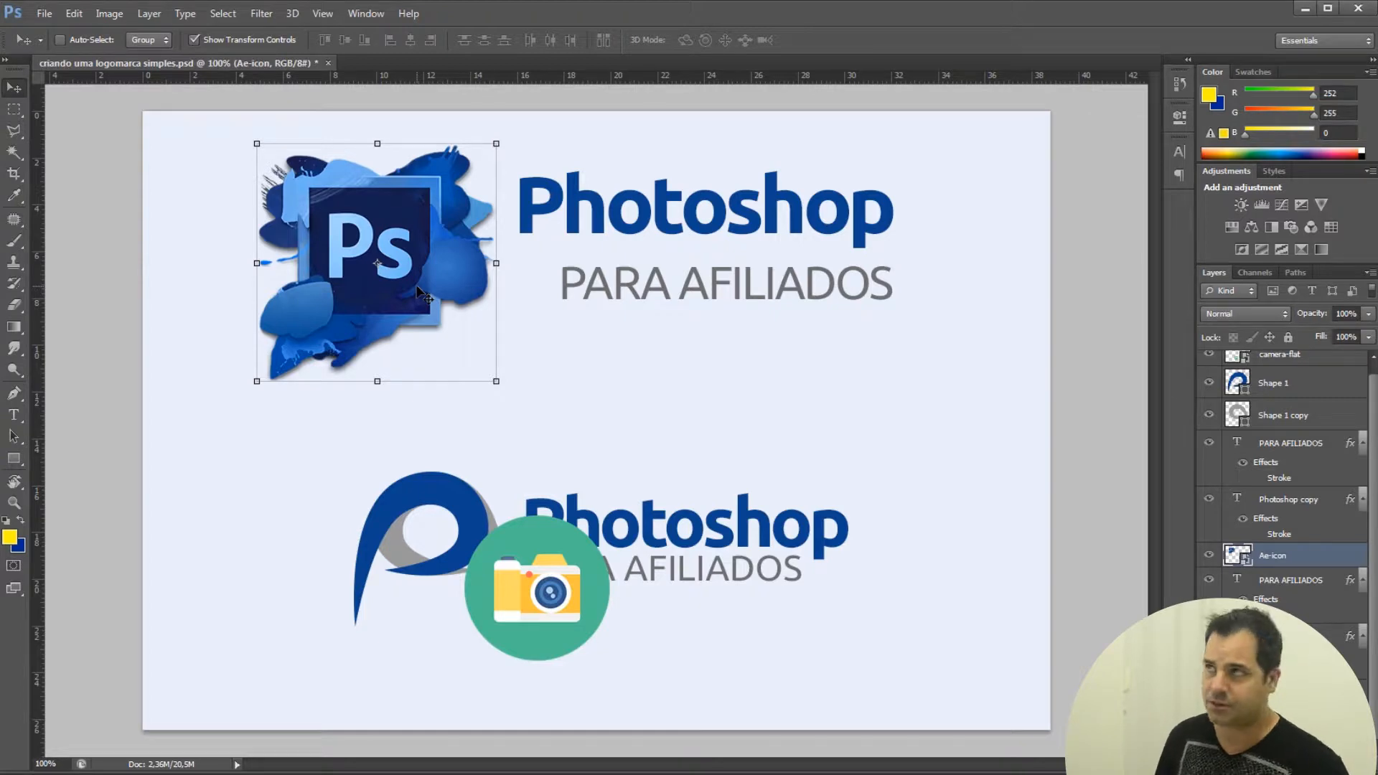
left_click(763, 229, "ctrl")
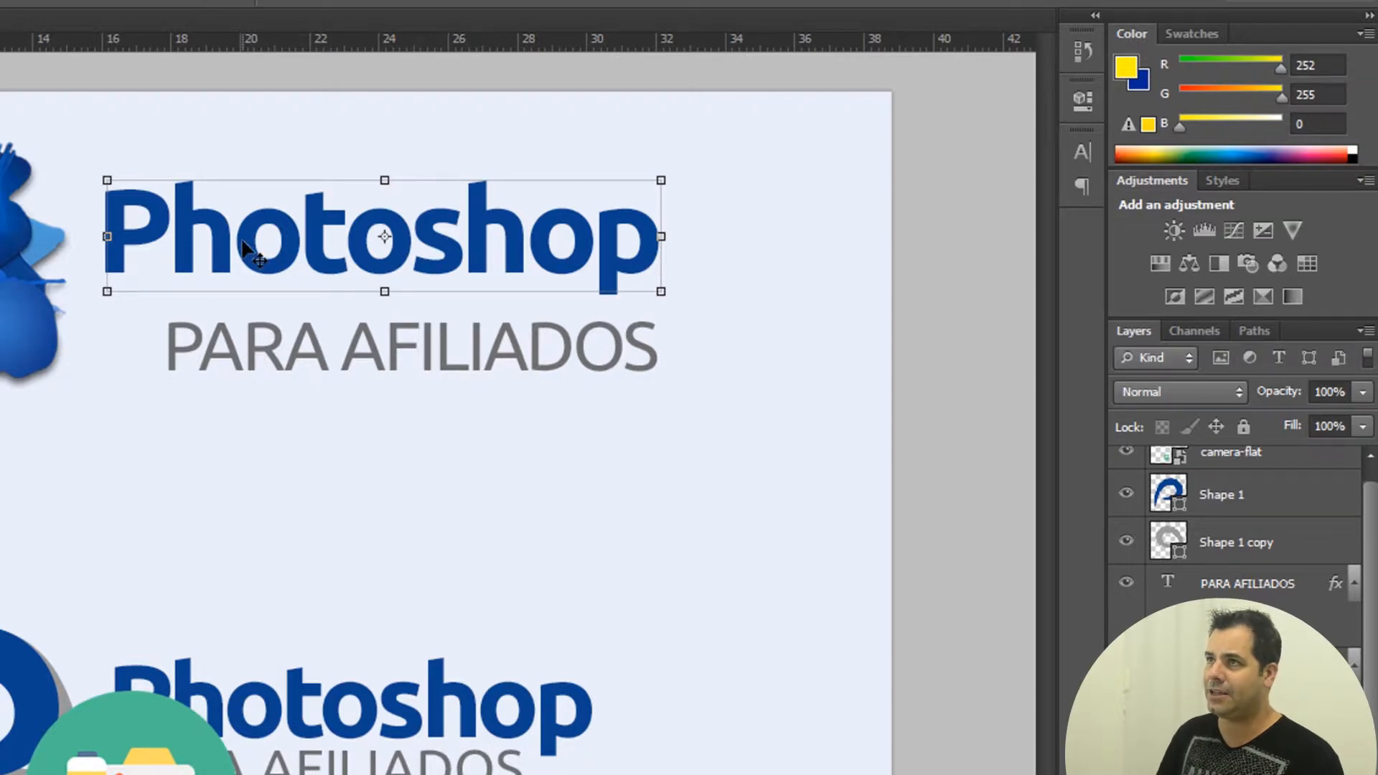
left_click_drag(244, 248, 339, 563)
key("ctrl+z")
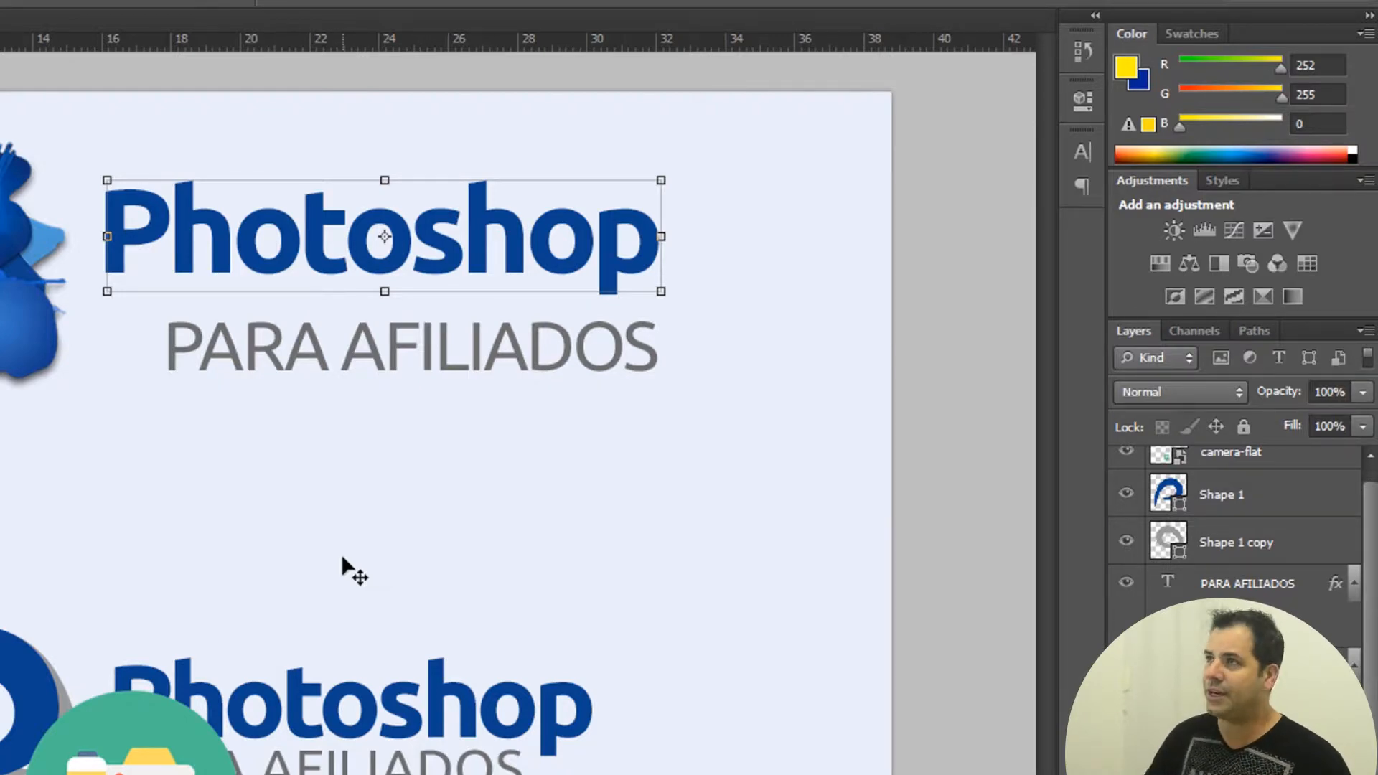
Step: Try 20%, 97% and 50% opacity on the upper Photoshop title and finish with its opacity at 17%
key("2")
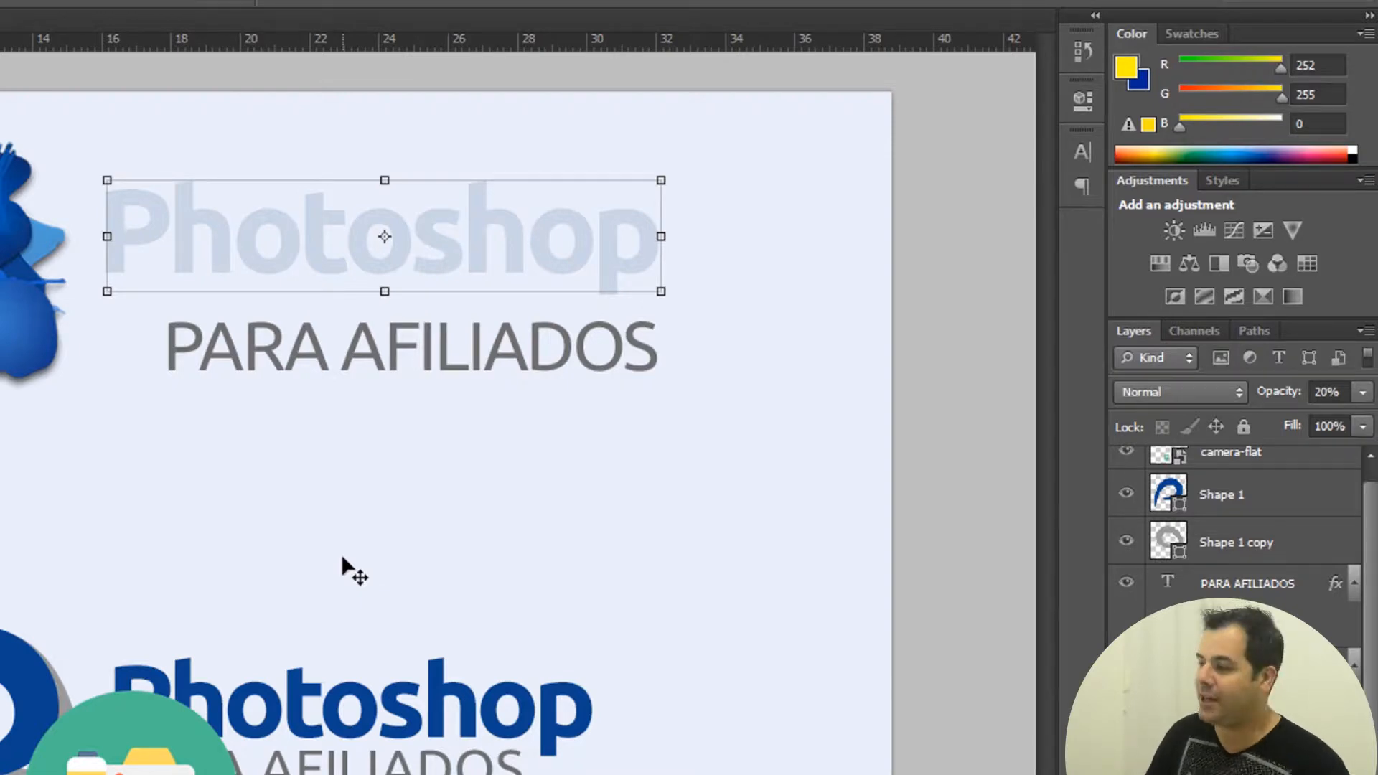
left_click_drag(1281, 394, 1371, 394)
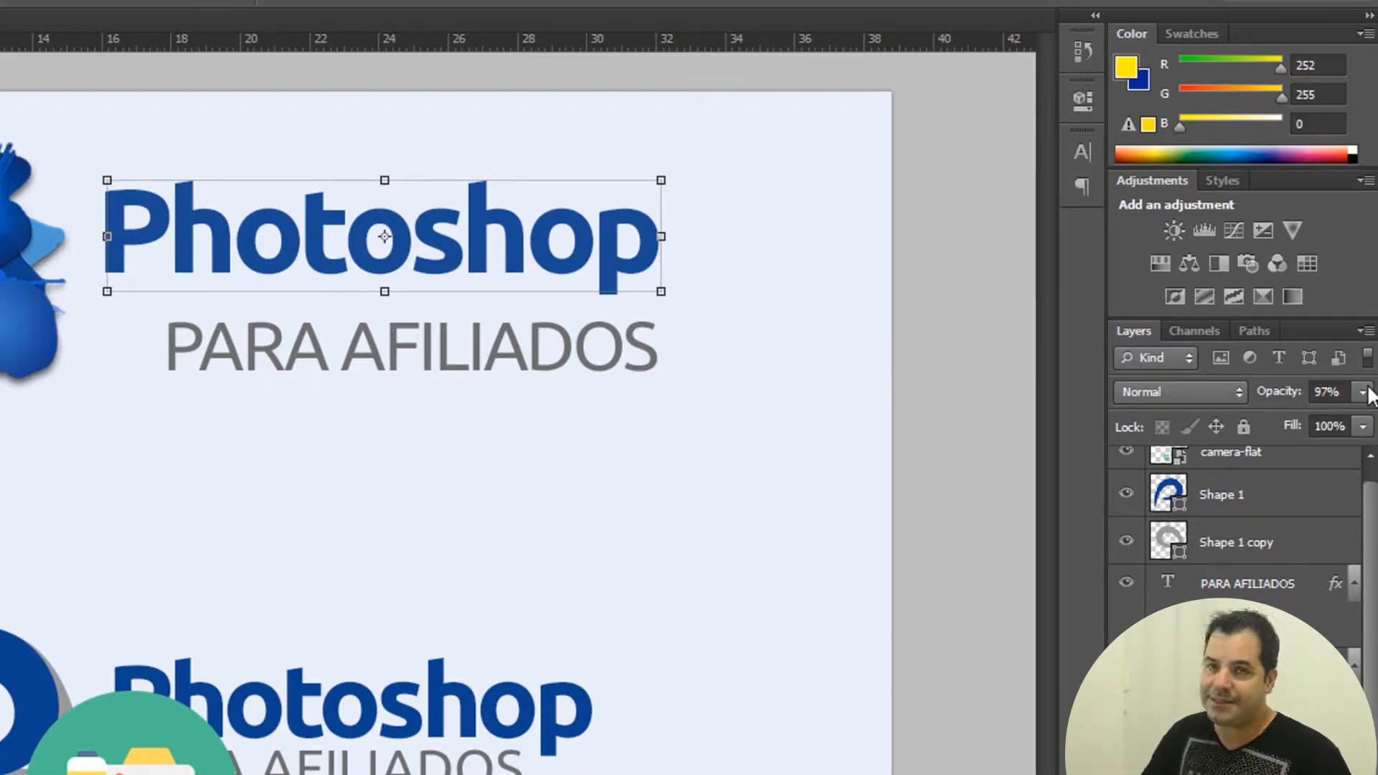
key("2")
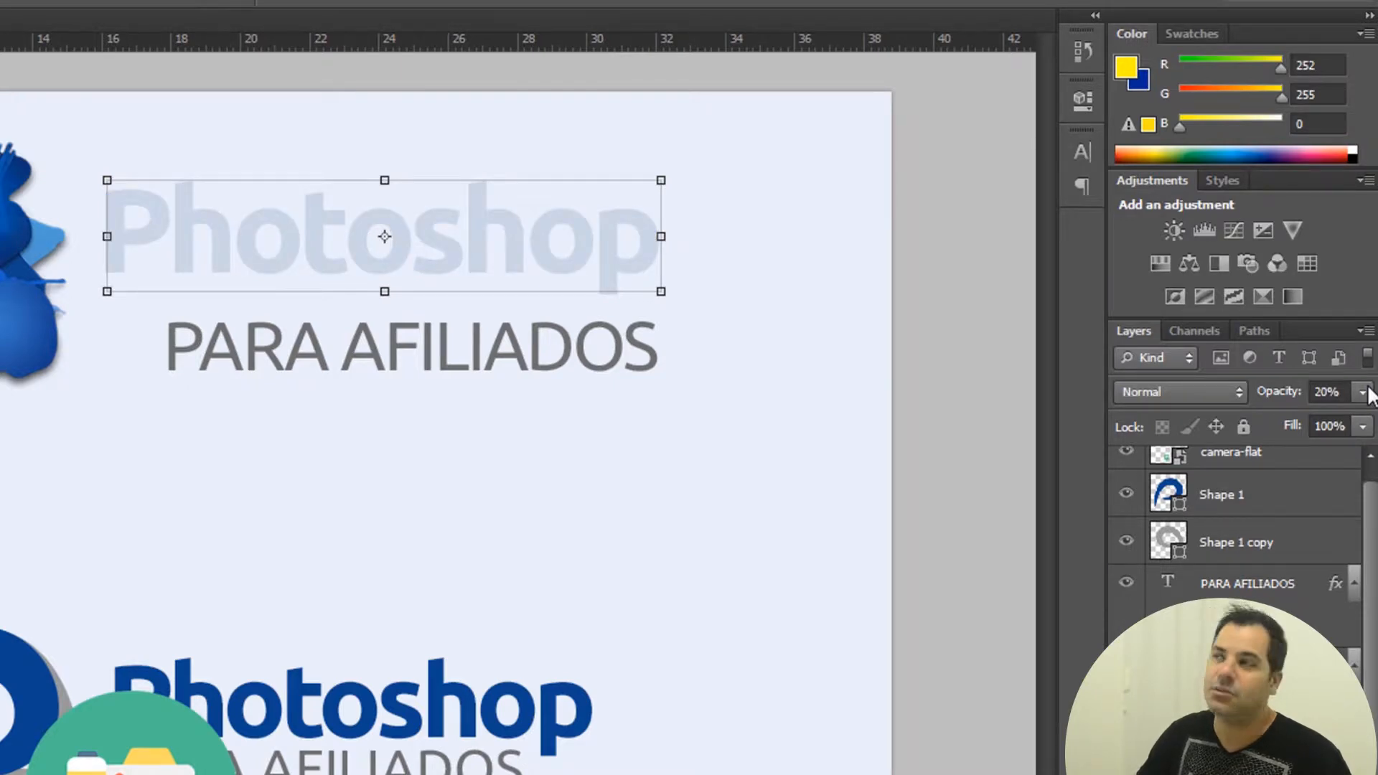
key("5")
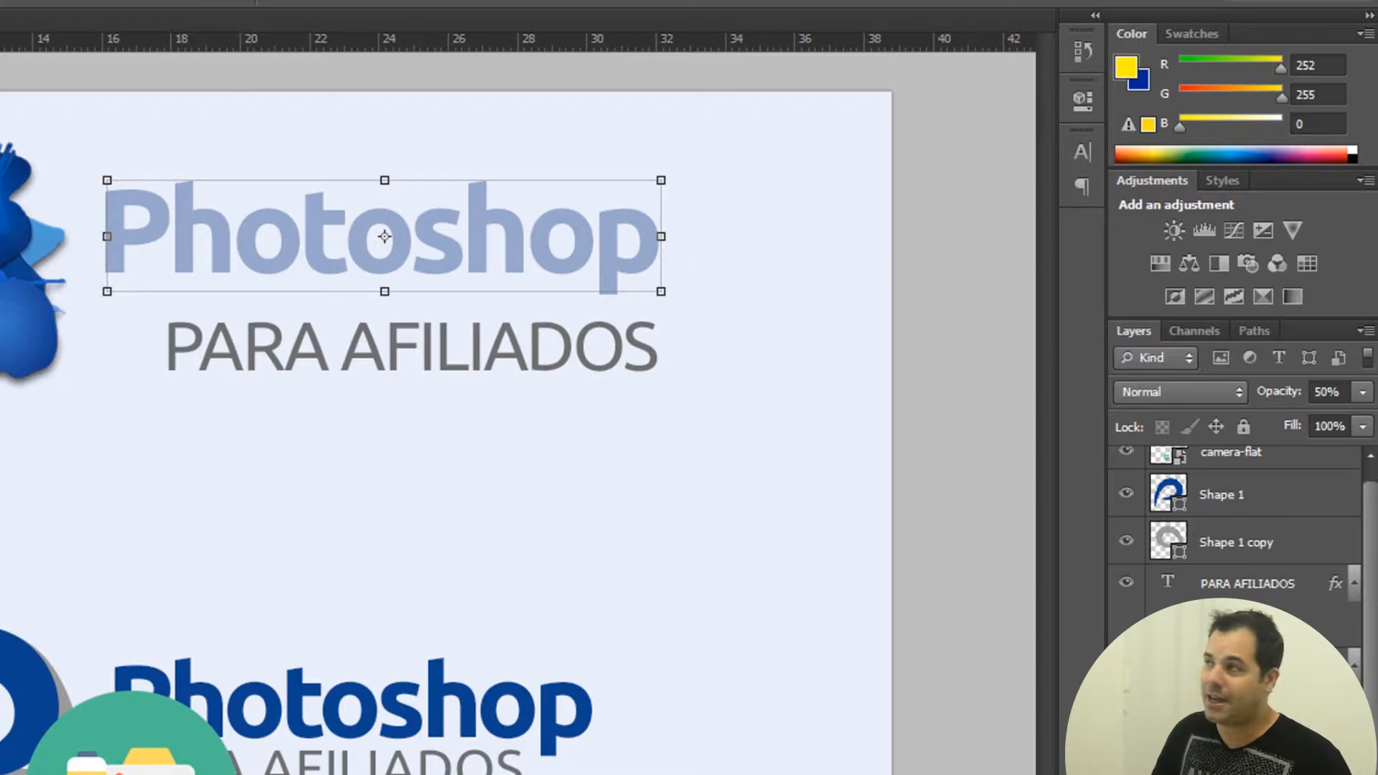
left_click_drag(1270, 394, 1236, 385)
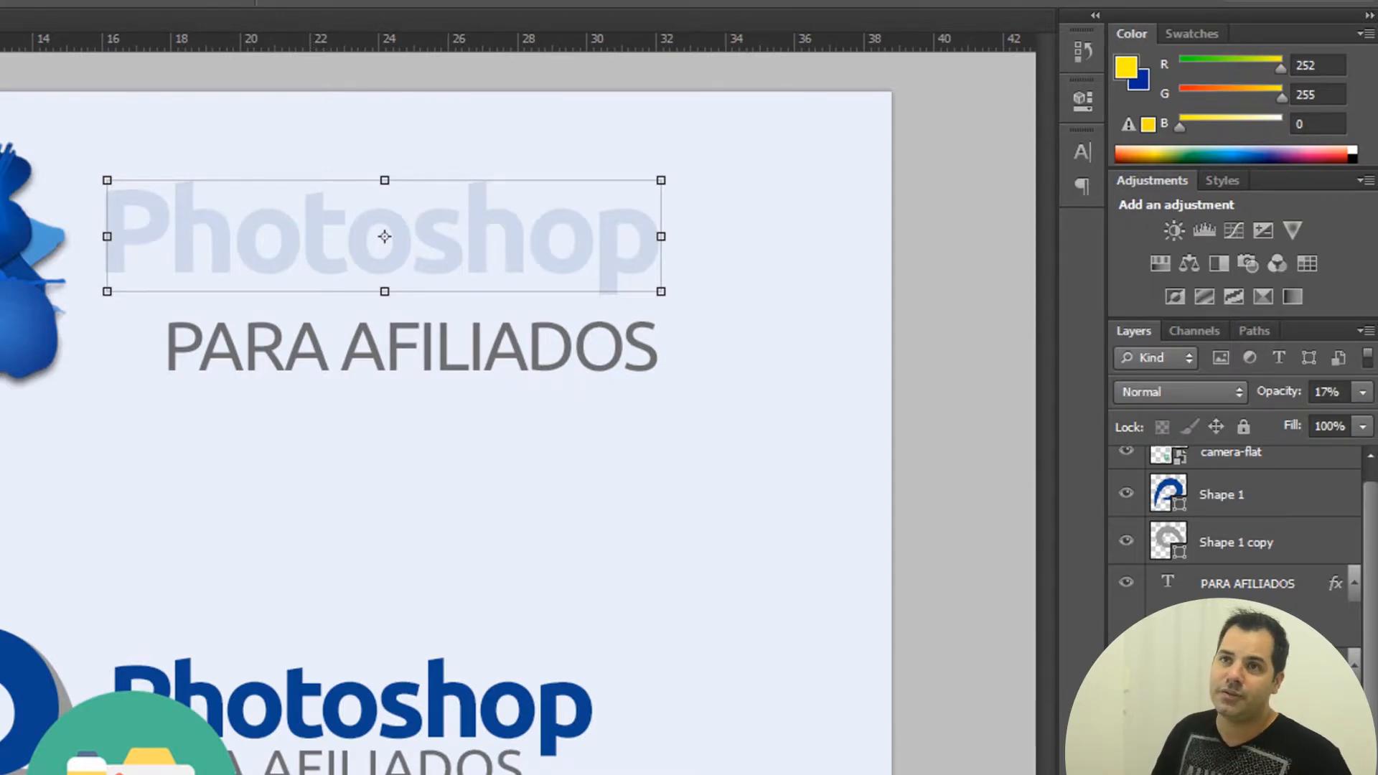
key("Return")
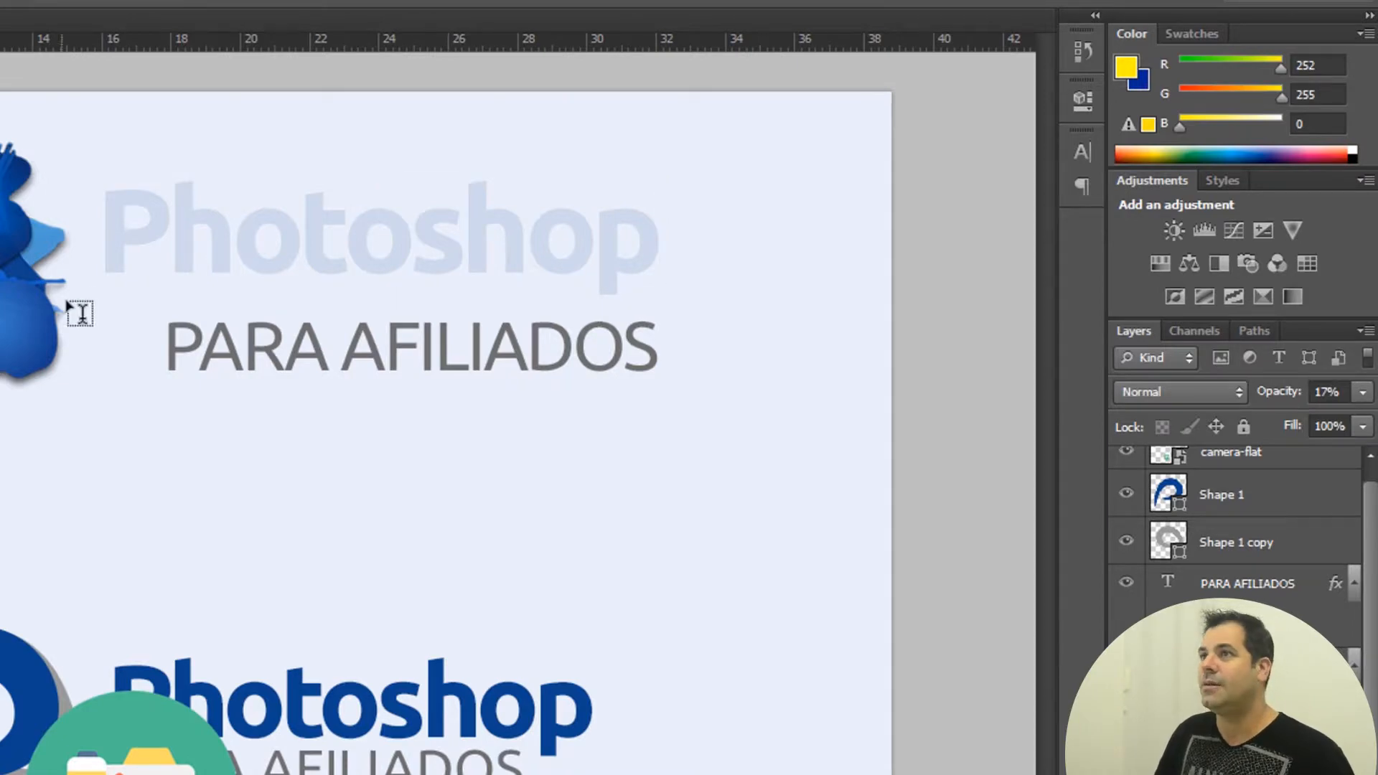
Step: Start a new text line in the empty area between the two logos and set its font size to 89,06 pt
left_click(102, 502)
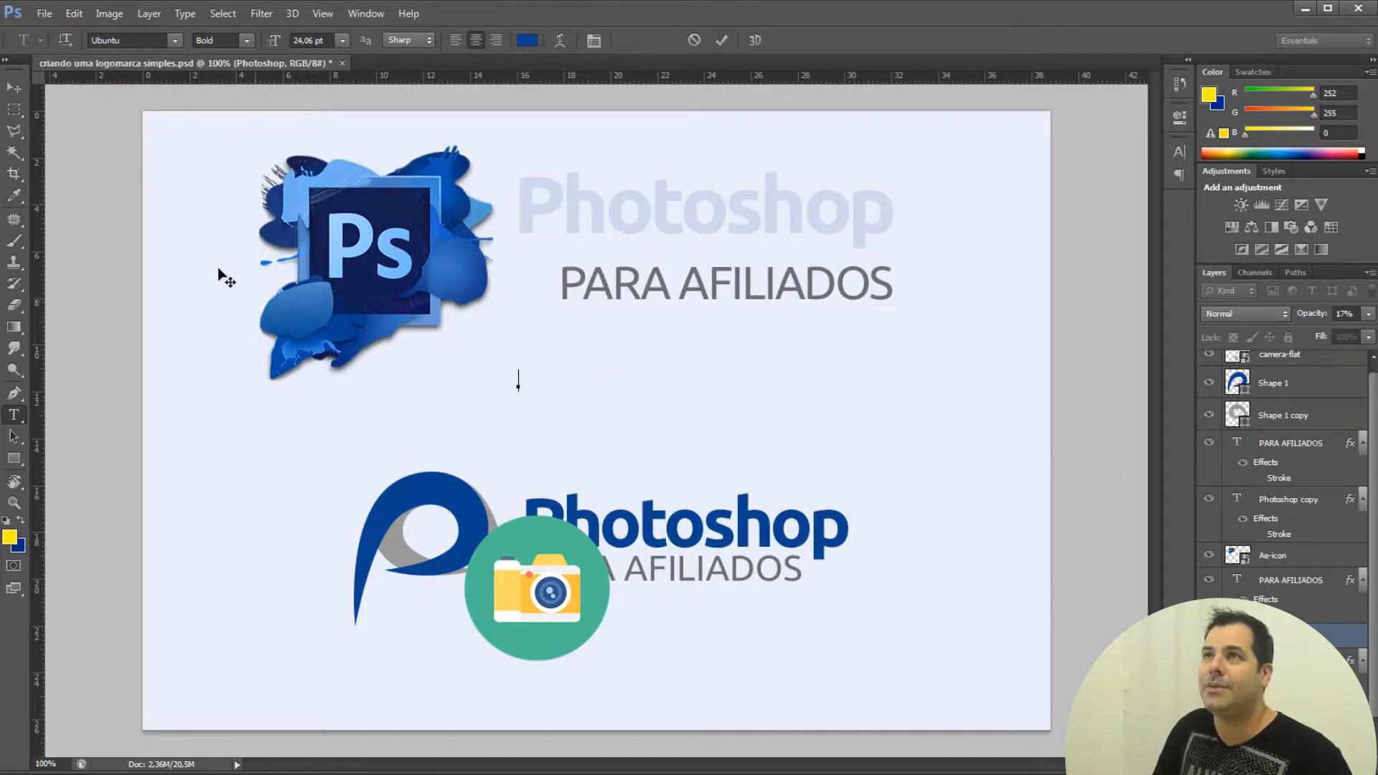
left_click_drag(272, 45, 302, 49)
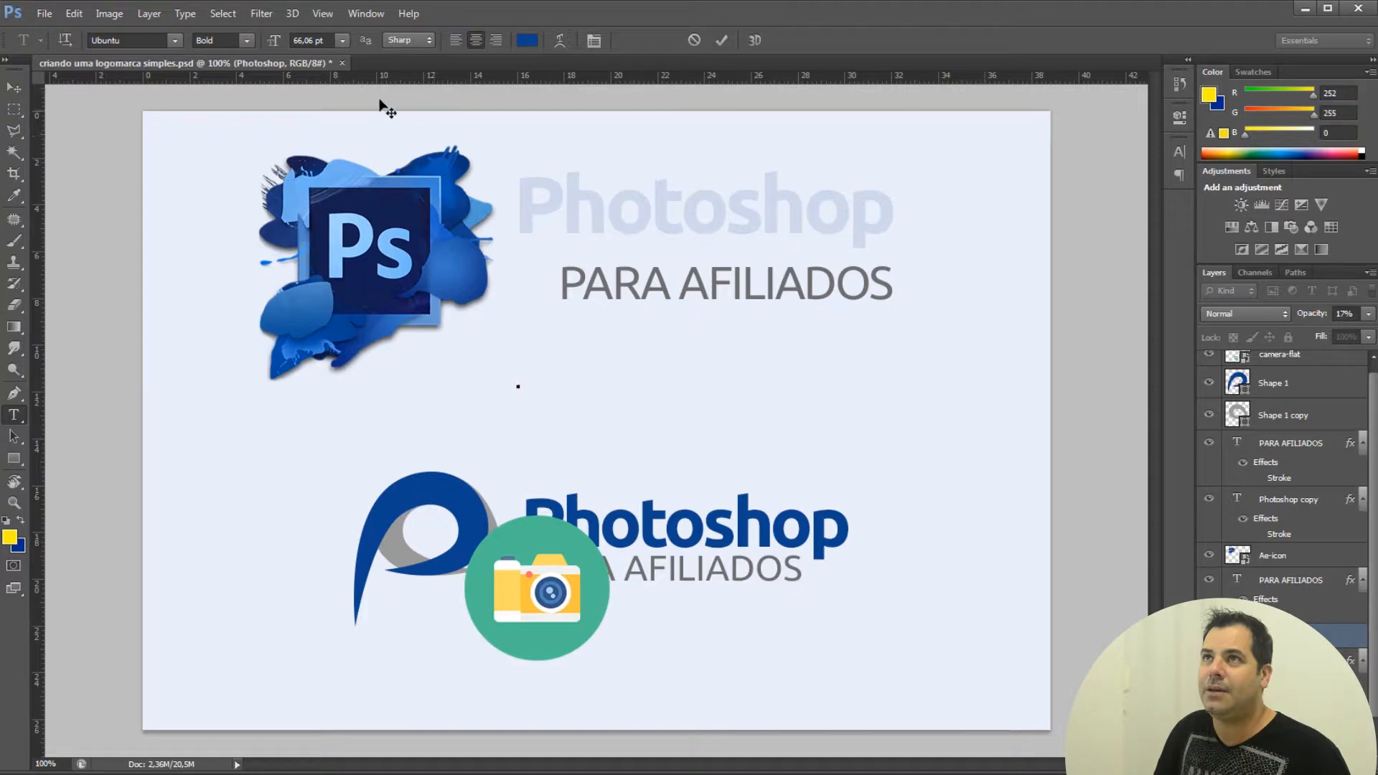
left_click_drag(275, 45, 291, 48)
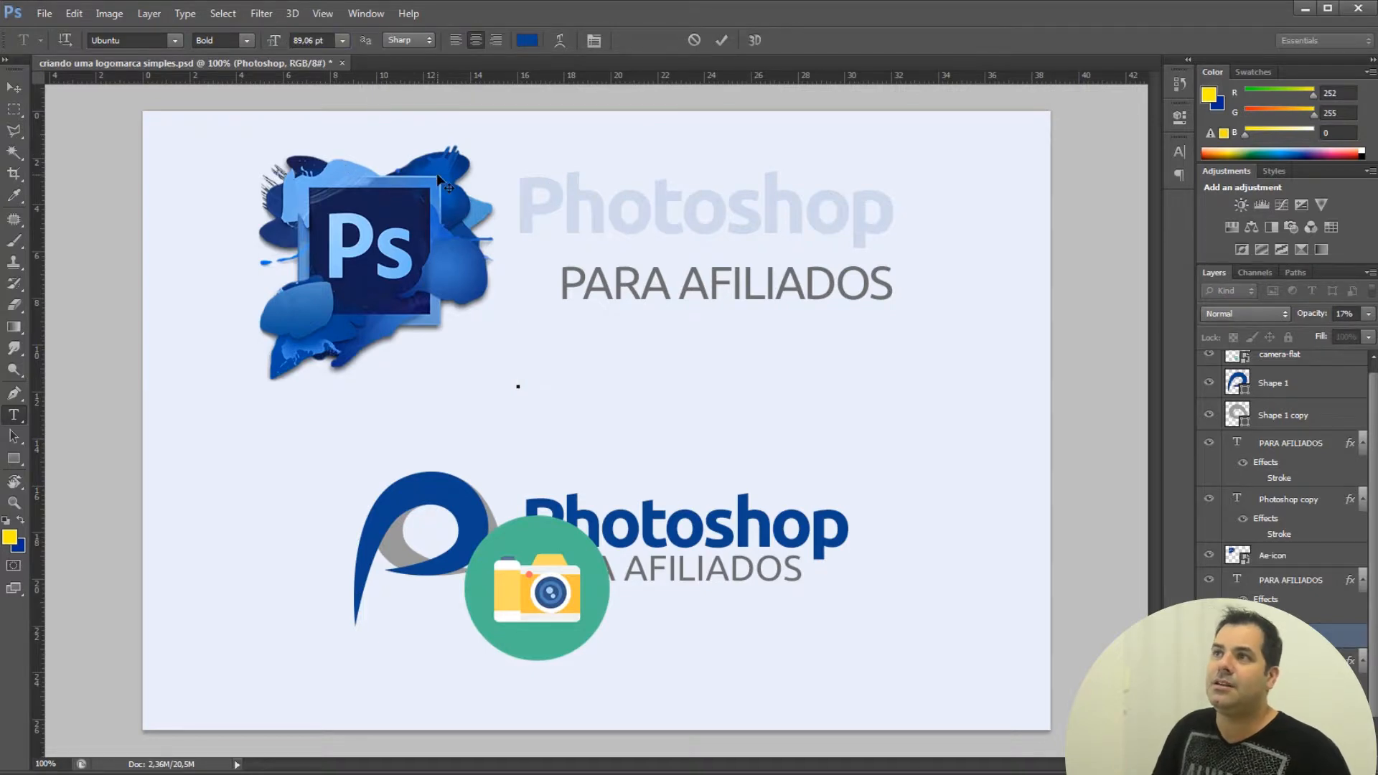
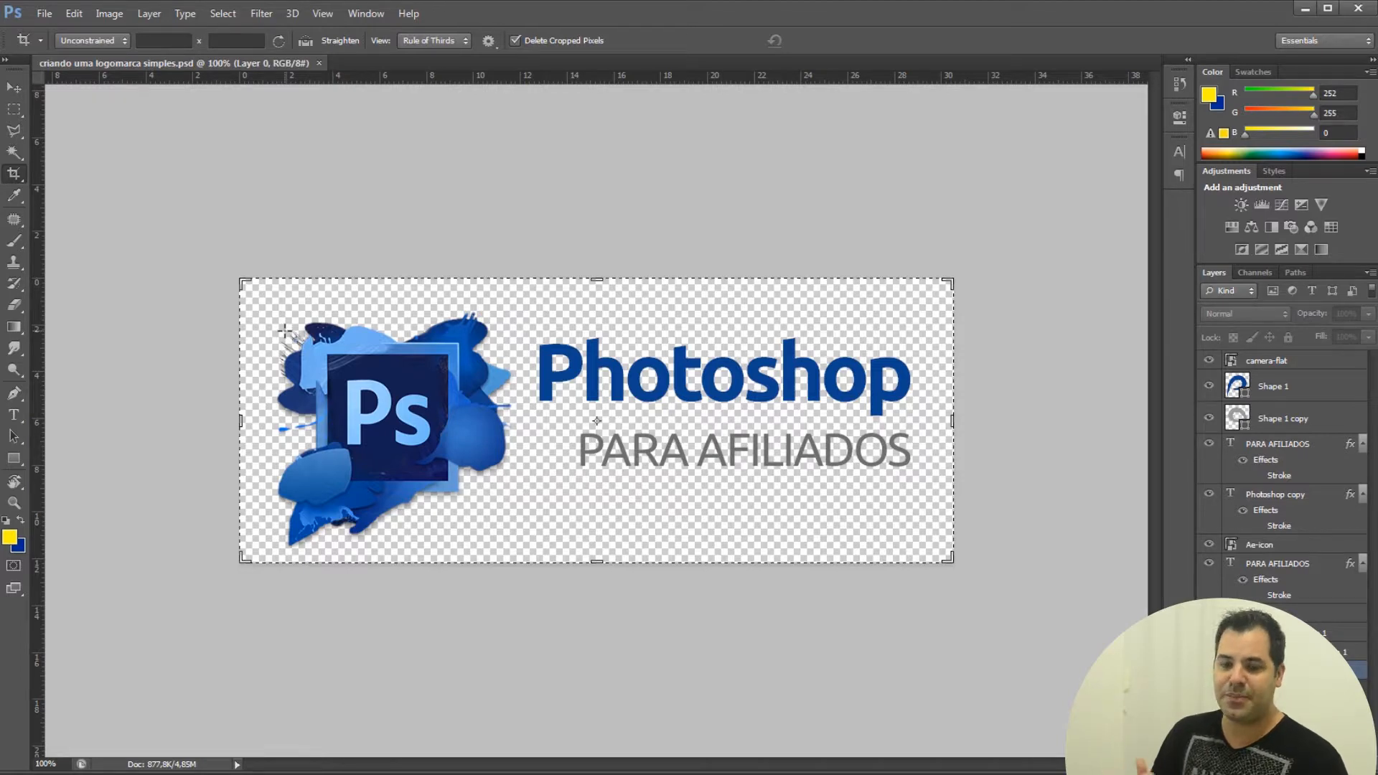
Step: Save the cropped transparent logo as criando uma logomarca simples.png in PNG format, with Smallest / Slow compression and no interlacing
key("ctrl+shift+s")
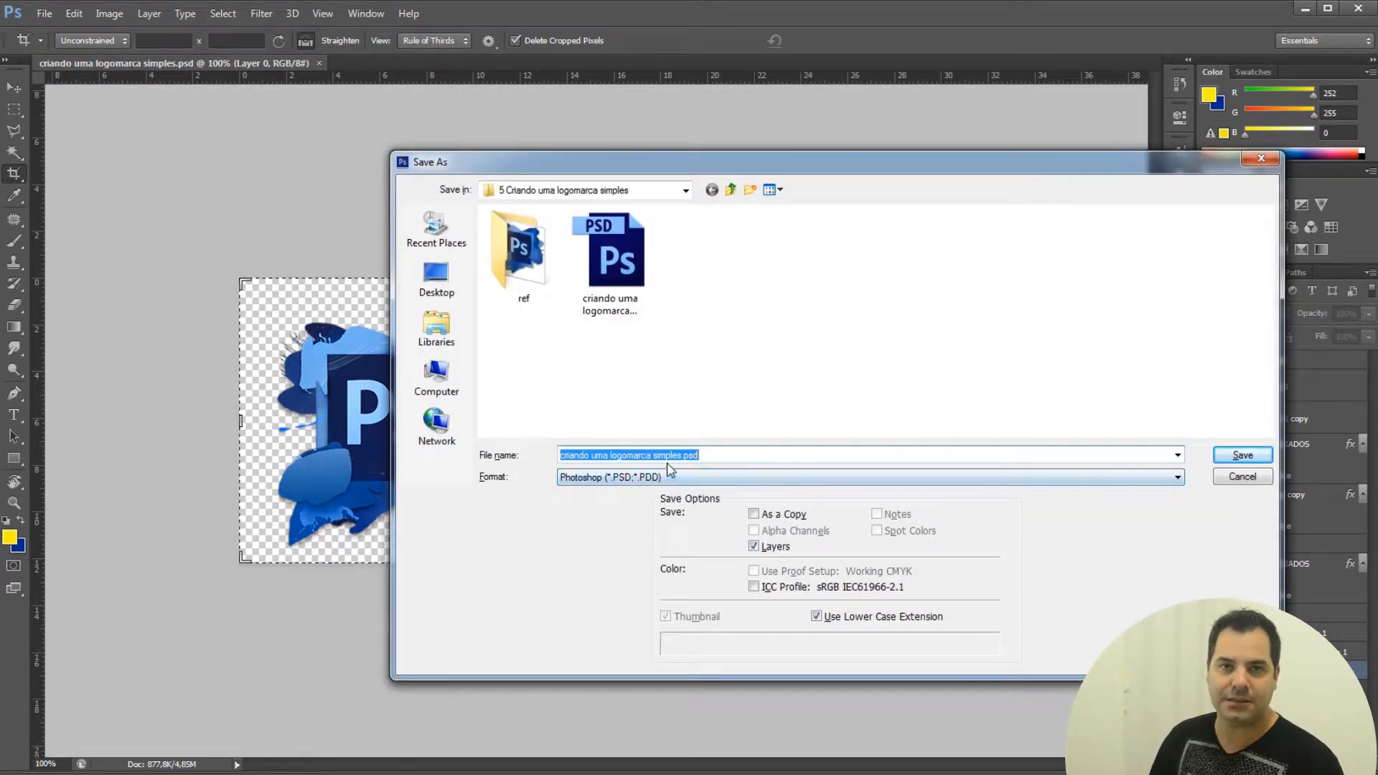
left_click(1249, 479)
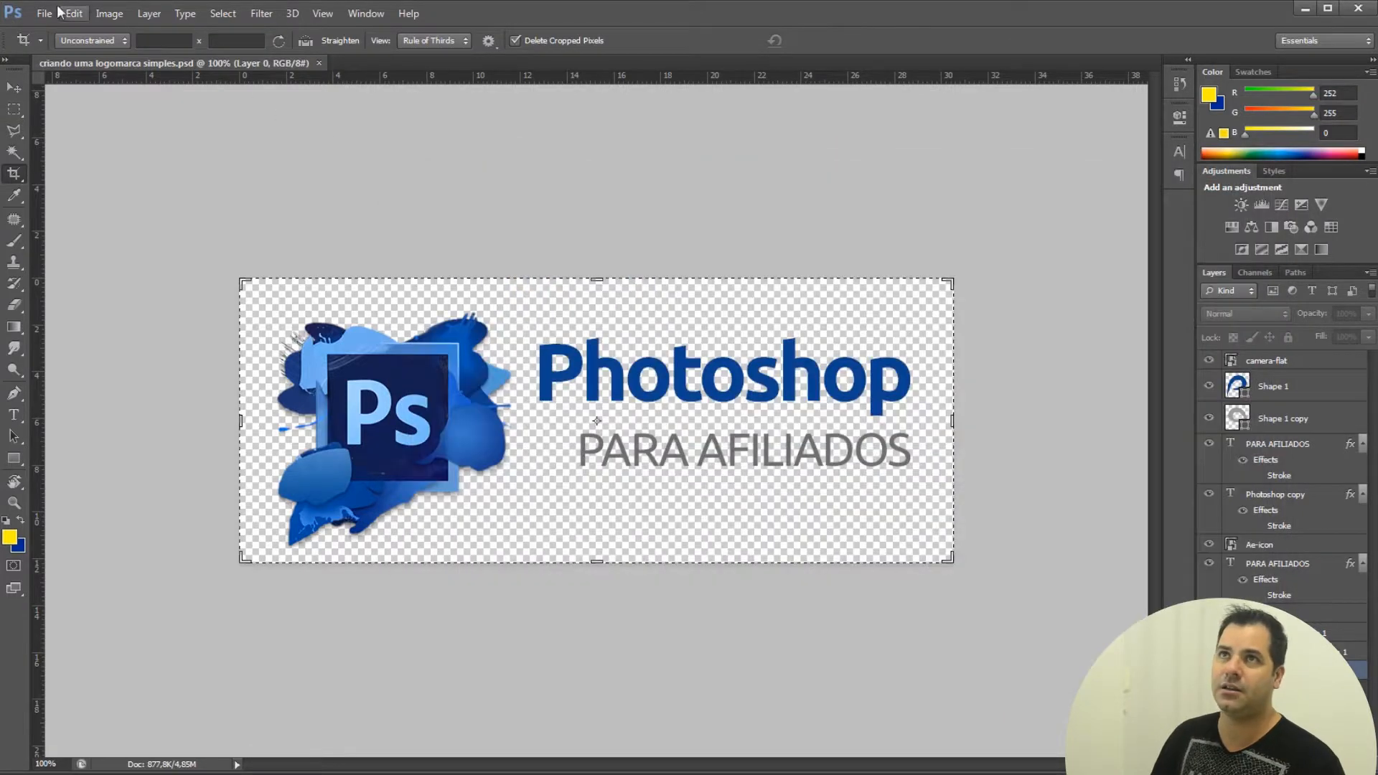
left_click(44, 13)
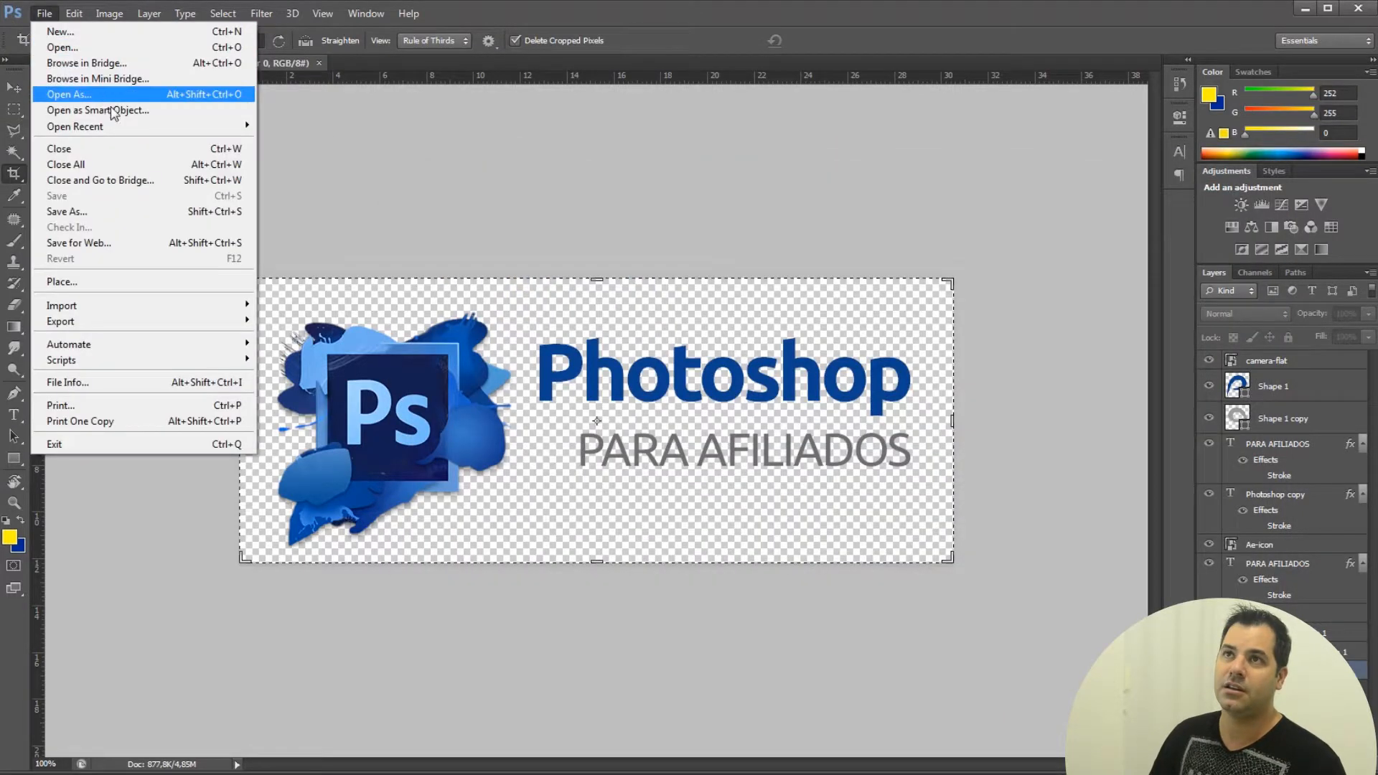
left_click(154, 211)
left_click(631, 477)
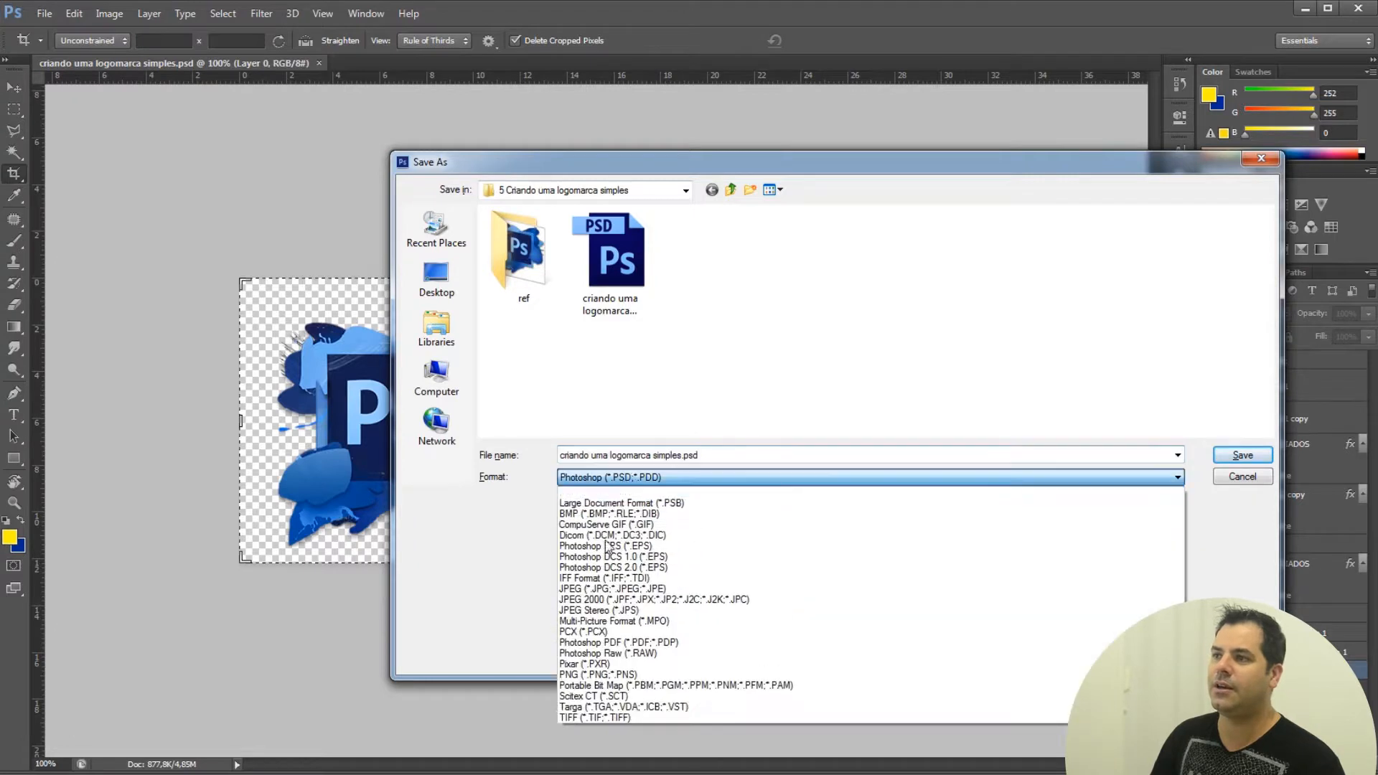
left_click(653, 675)
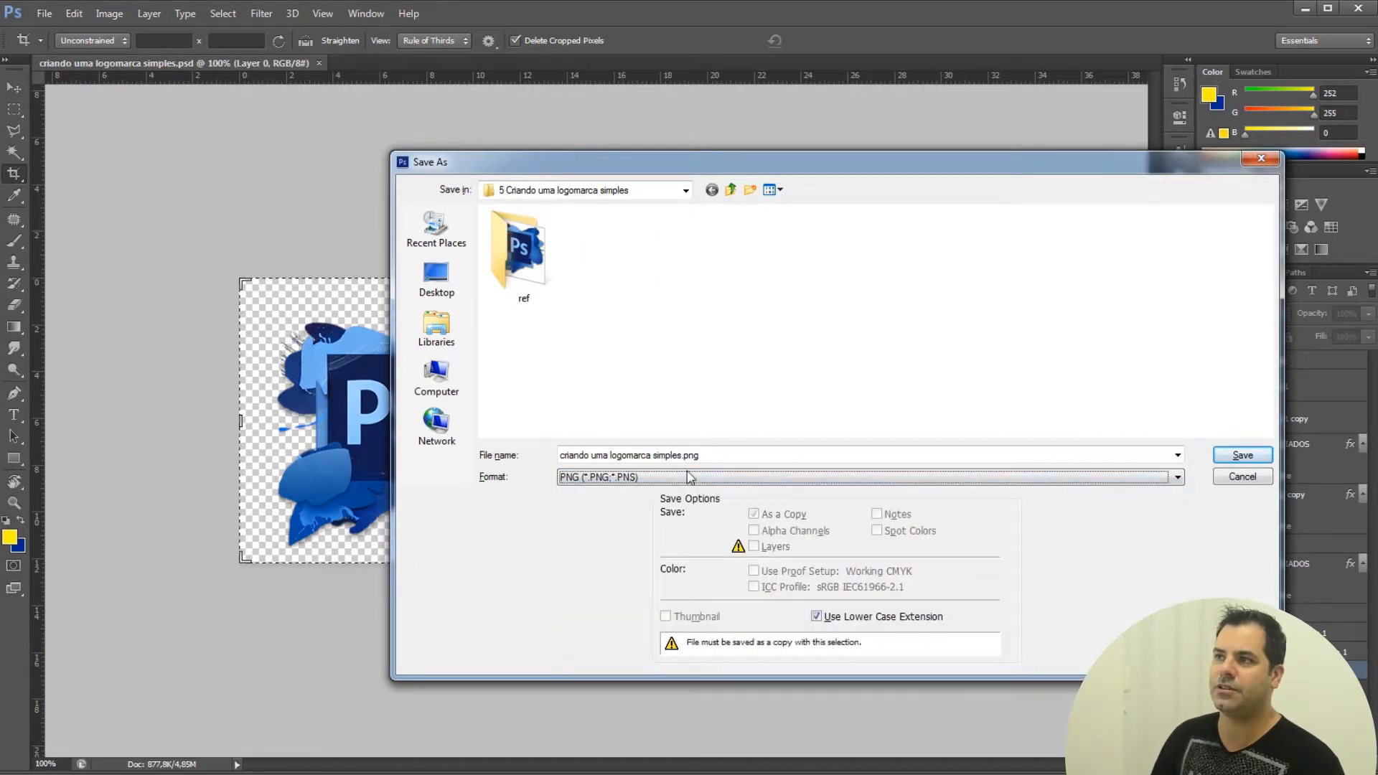
left_click(1237, 458)
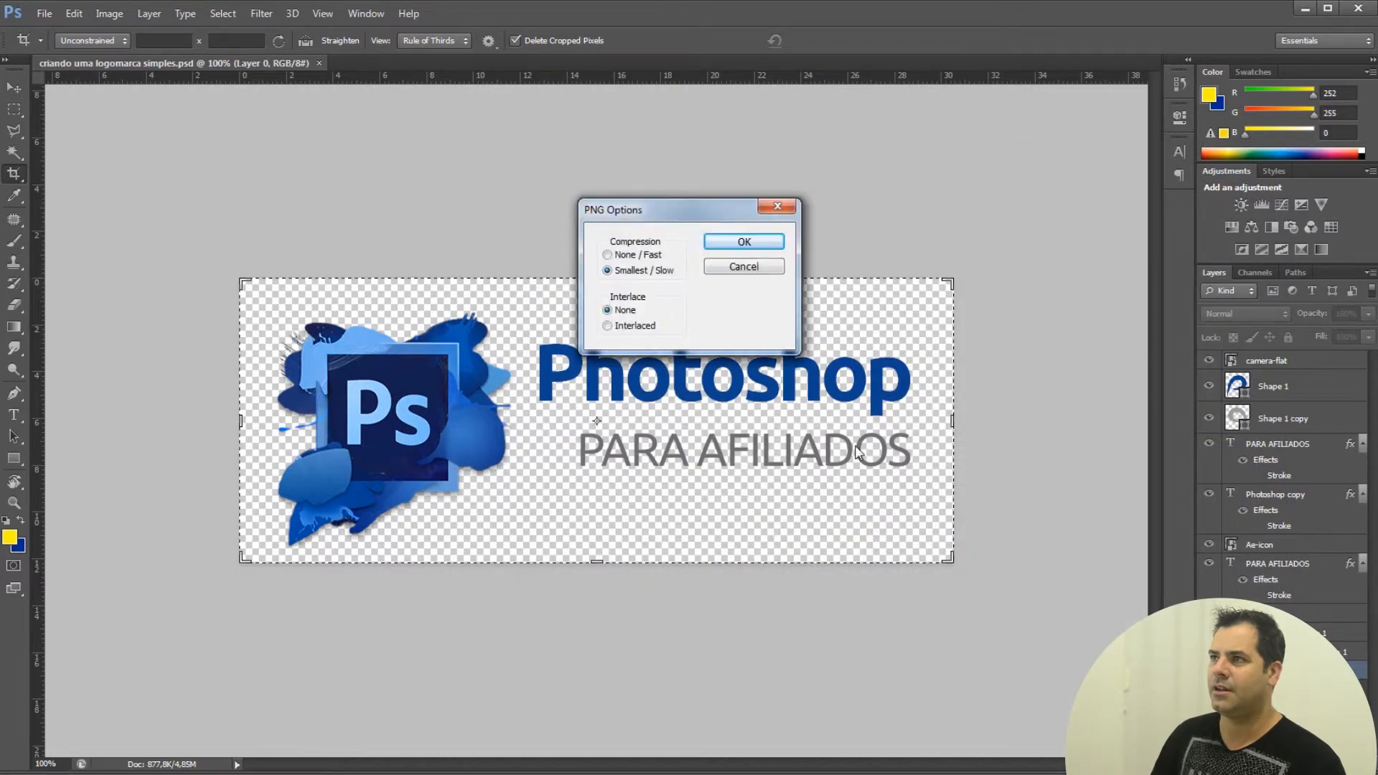
left_click(744, 242)
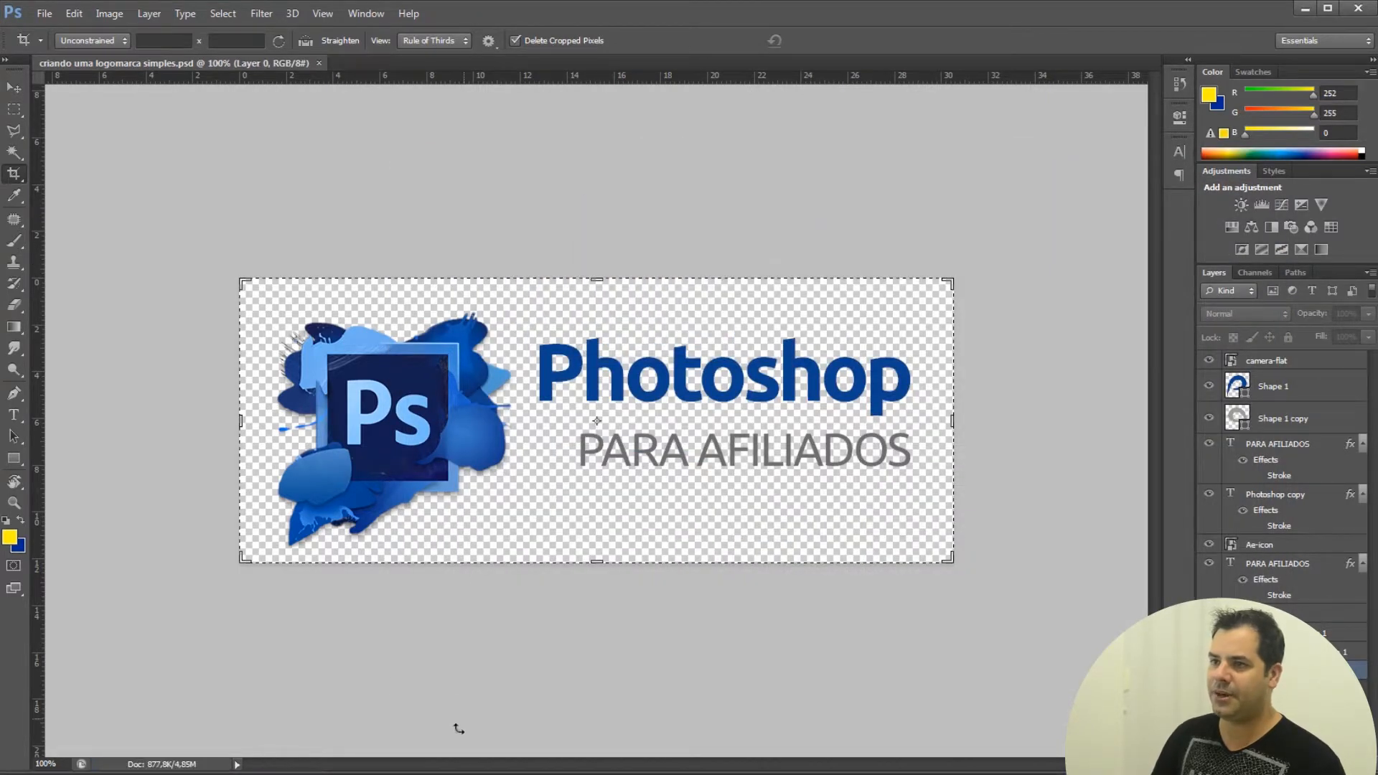
Step: Open criando uma logomarca simples.png from the course folder 5 Criando uma logomarca simples, inspect it in the maximized image viewer, and close it
mouse_move(439, 747)
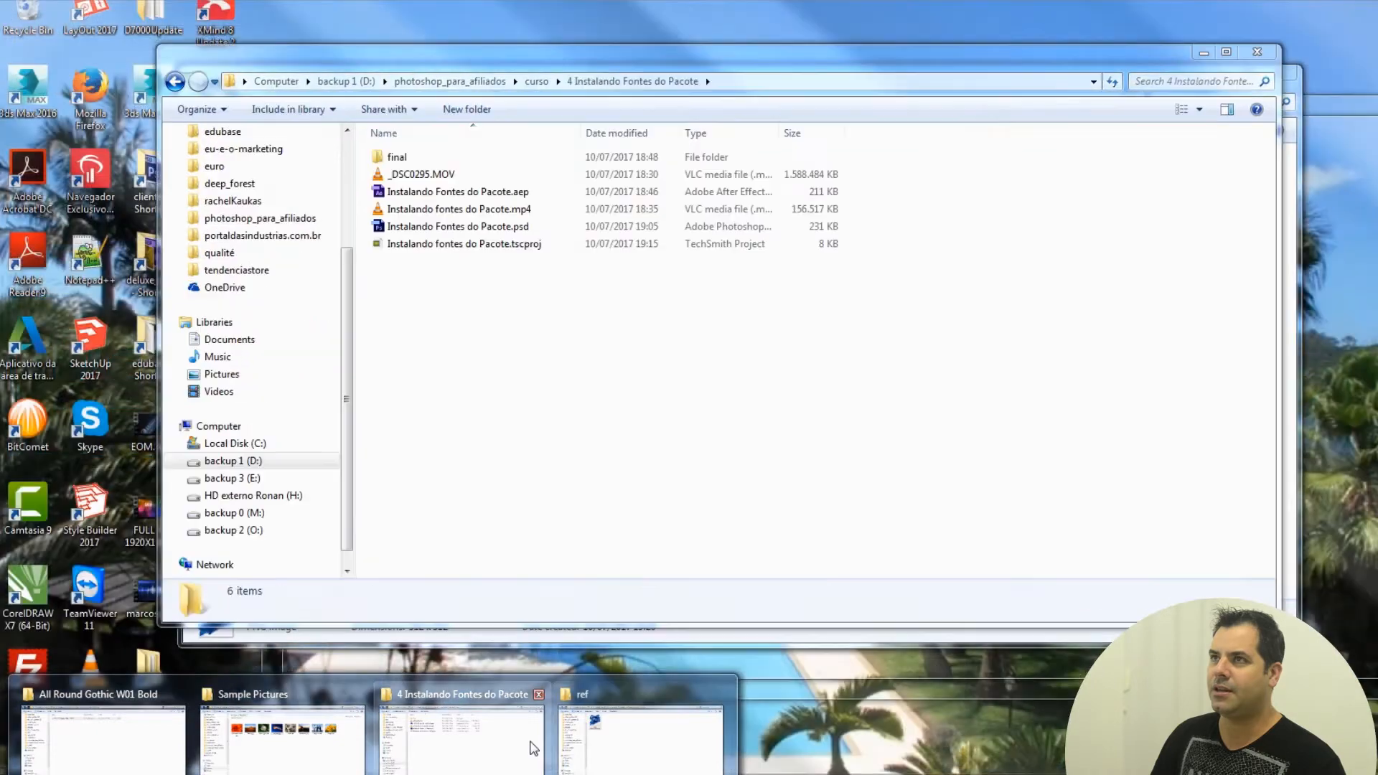
left_click(533, 749)
left_click(536, 82)
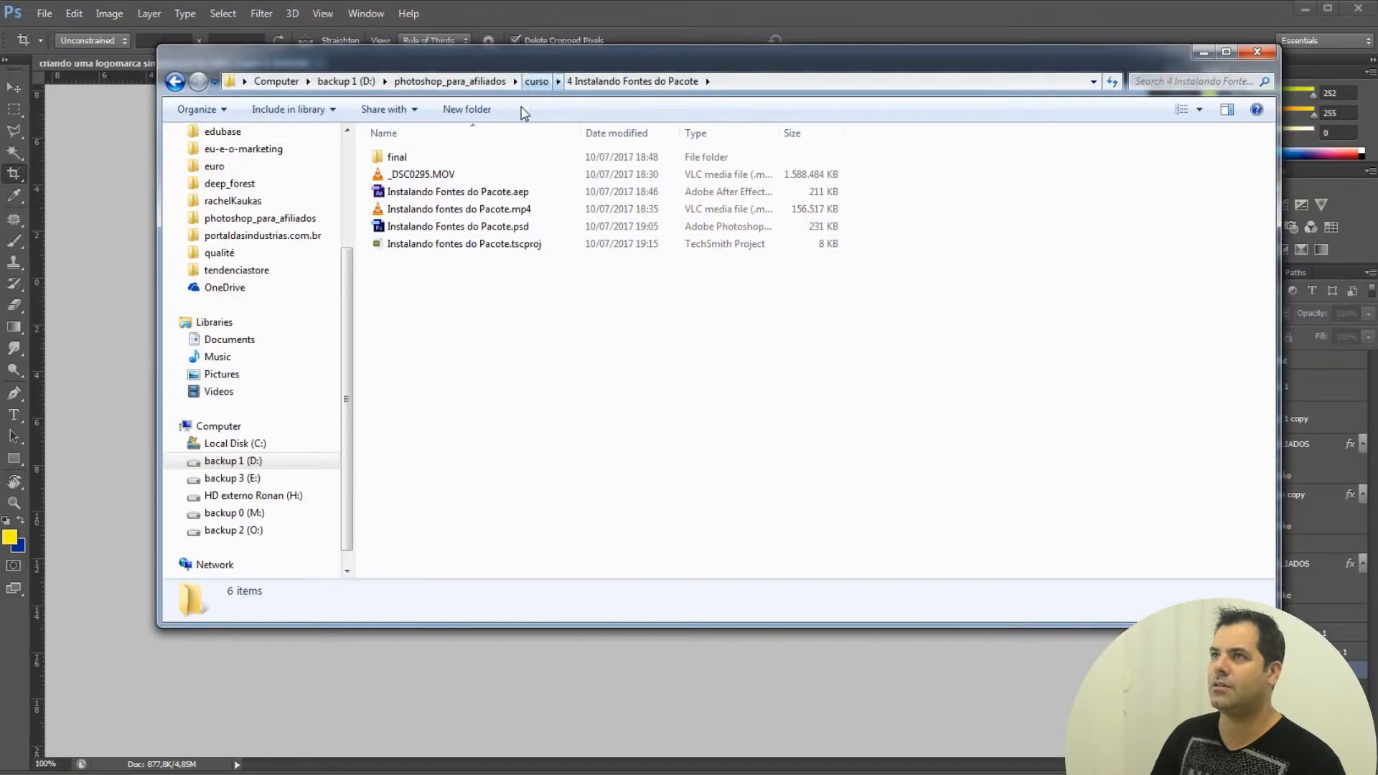
double_click(450, 227)
left_click(491, 196)
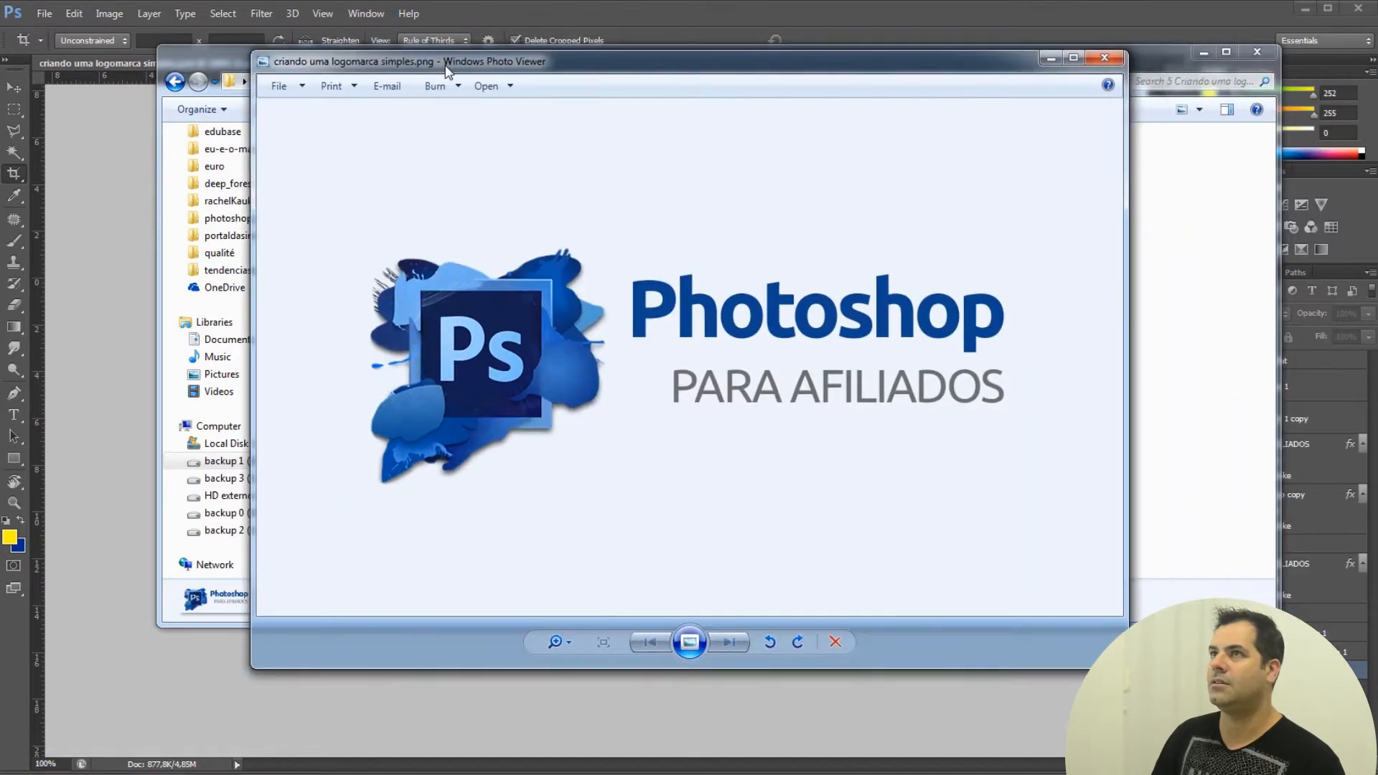
double_click(445, 66)
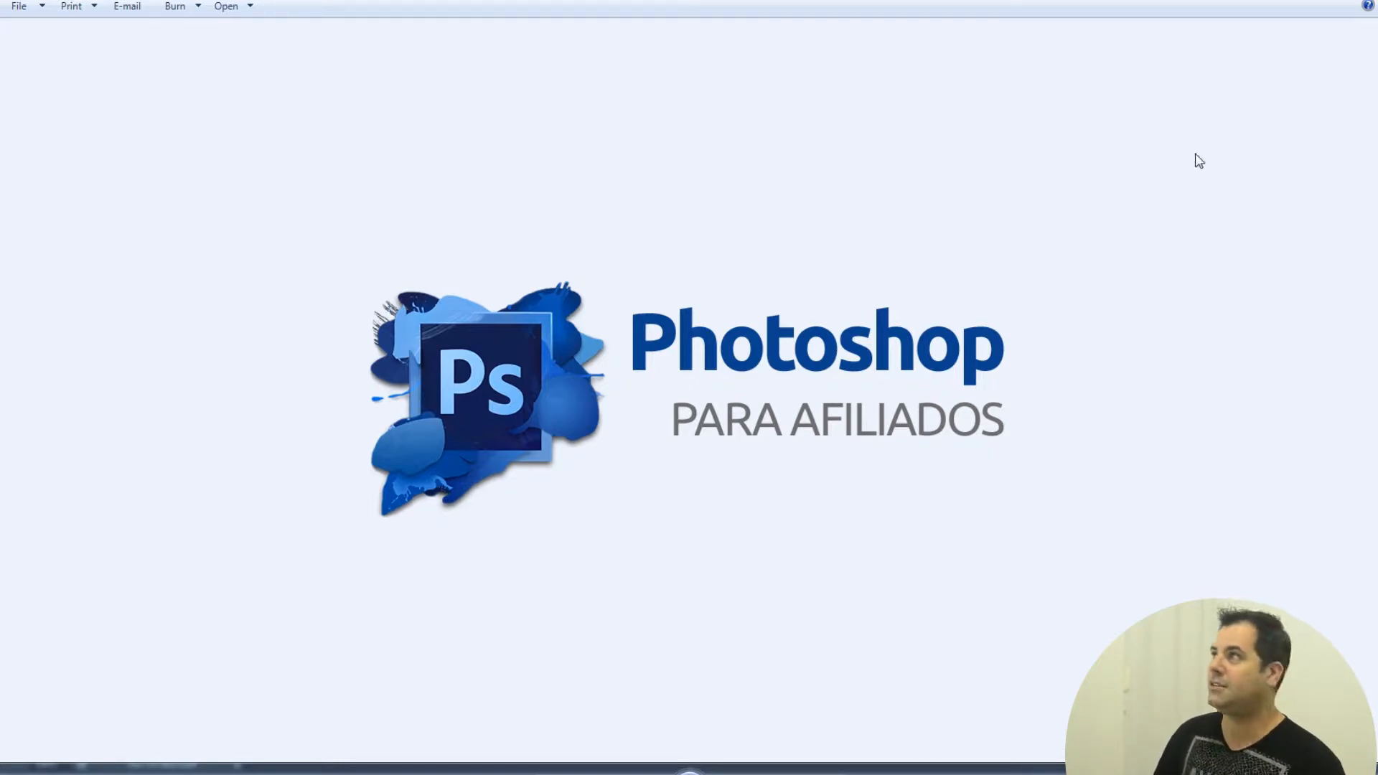
left_click(1355, 2)
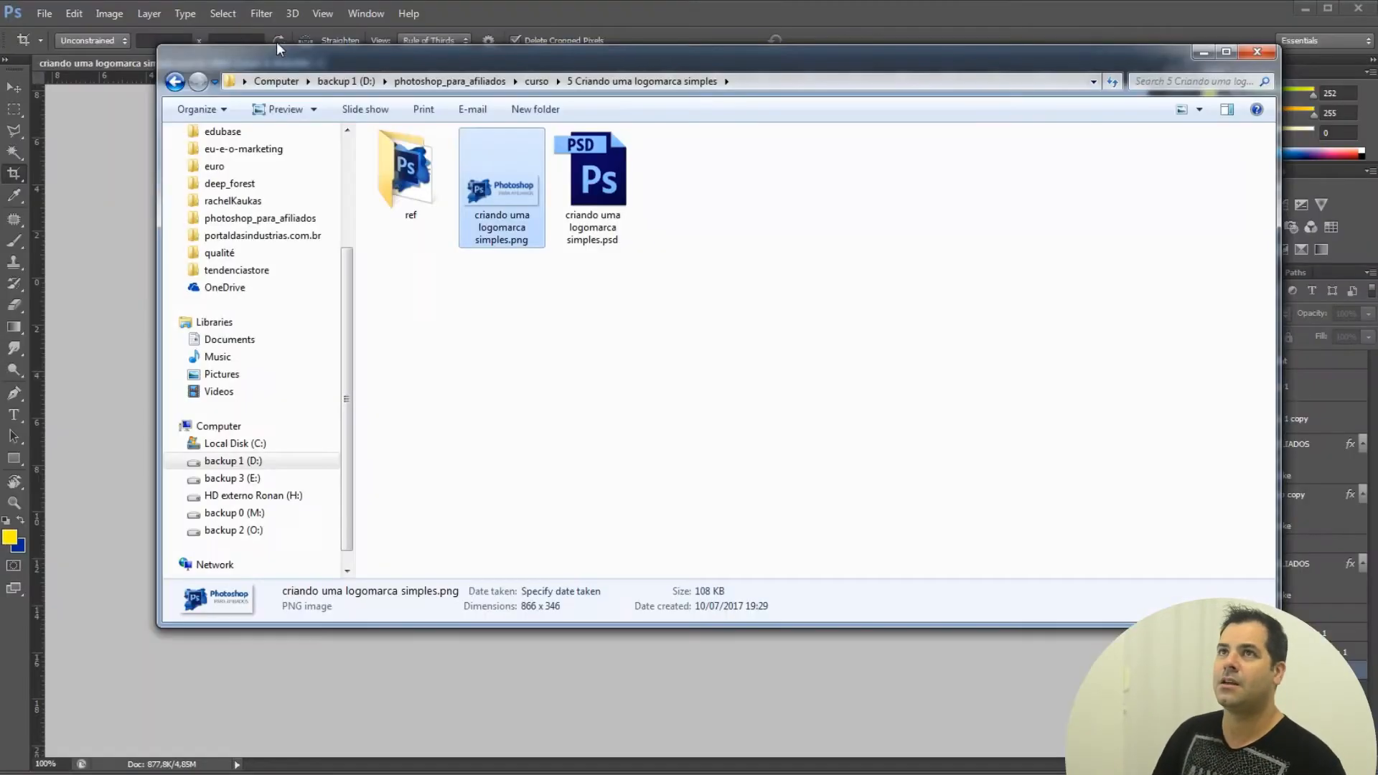
Step: Create a new 1200 × 800 pixel RGB document with a white background and place Hydrangeas.jpg from Sample Pictures in it
left_click(43, 22)
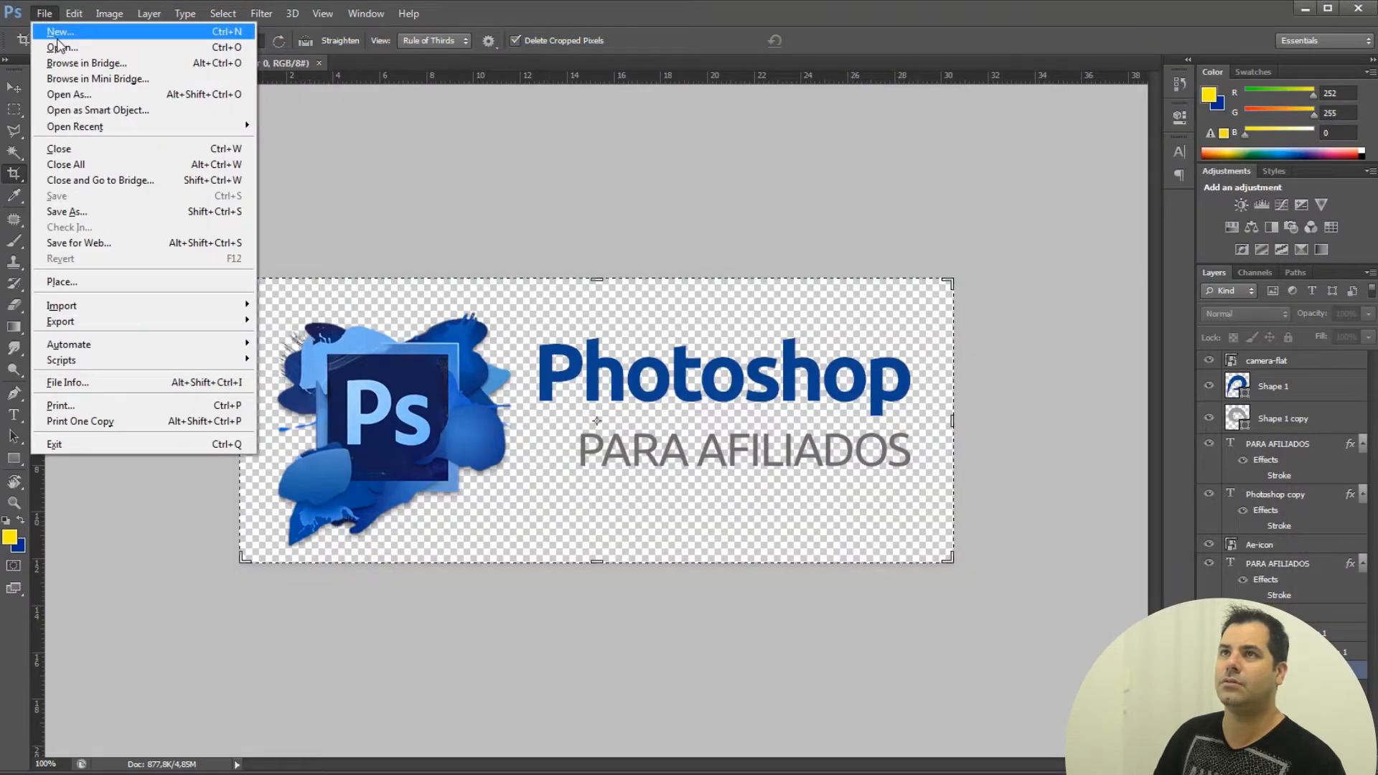
left_click(59, 36)
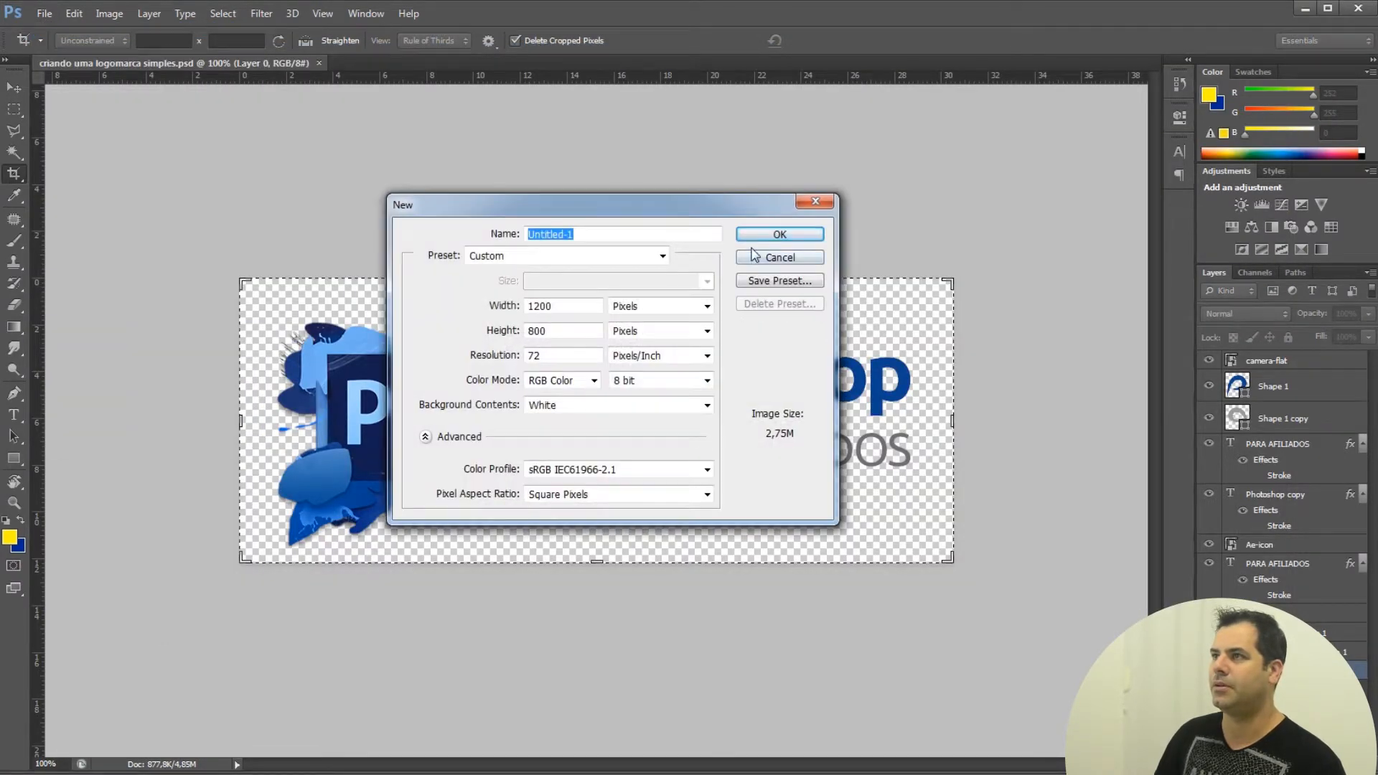
left_click(759, 232)
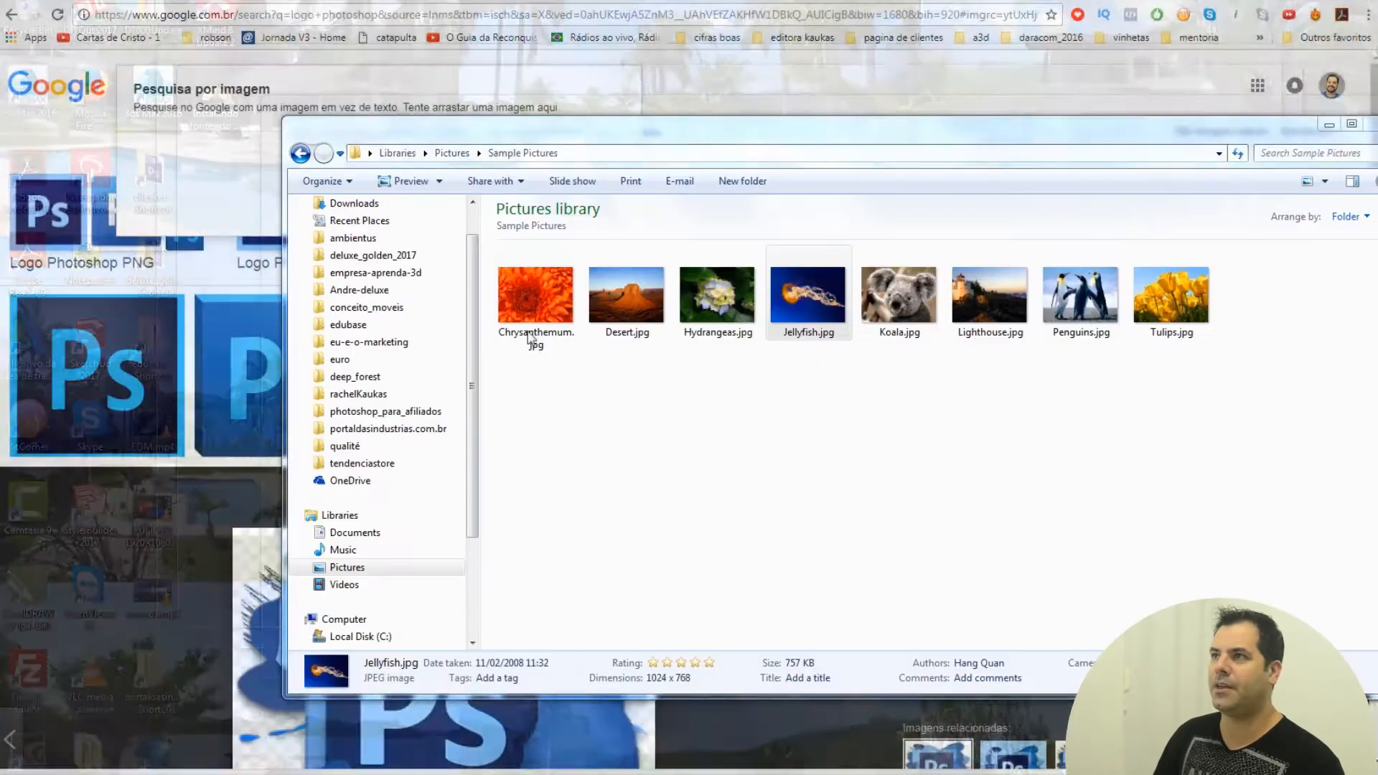
left_click(335, 747)
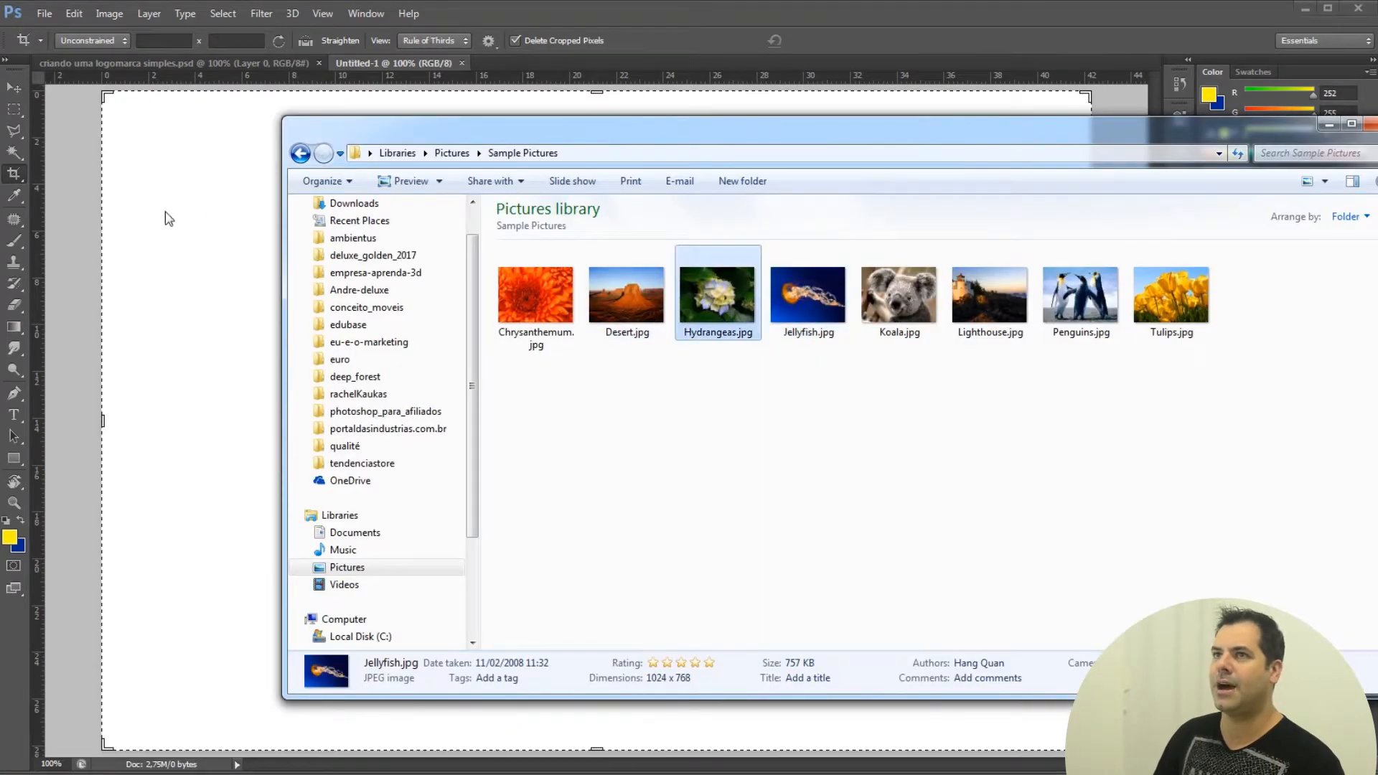
left_click_drag(717, 295, 169, 219)
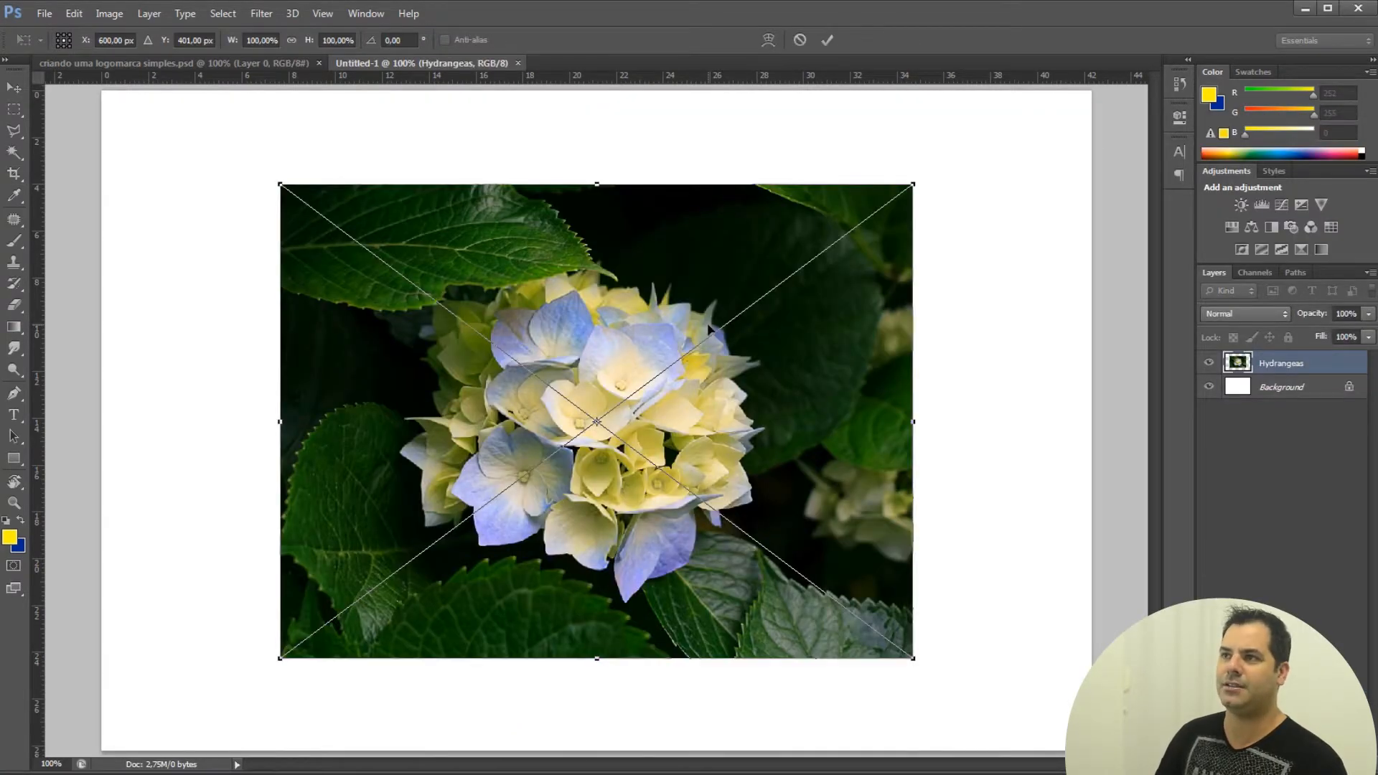
key("Return")
key("c")
Step: Place criando uma logomarca simples.png over the flower photo and scale it to about 83%, keeping it centred
mouse_move(330, 767)
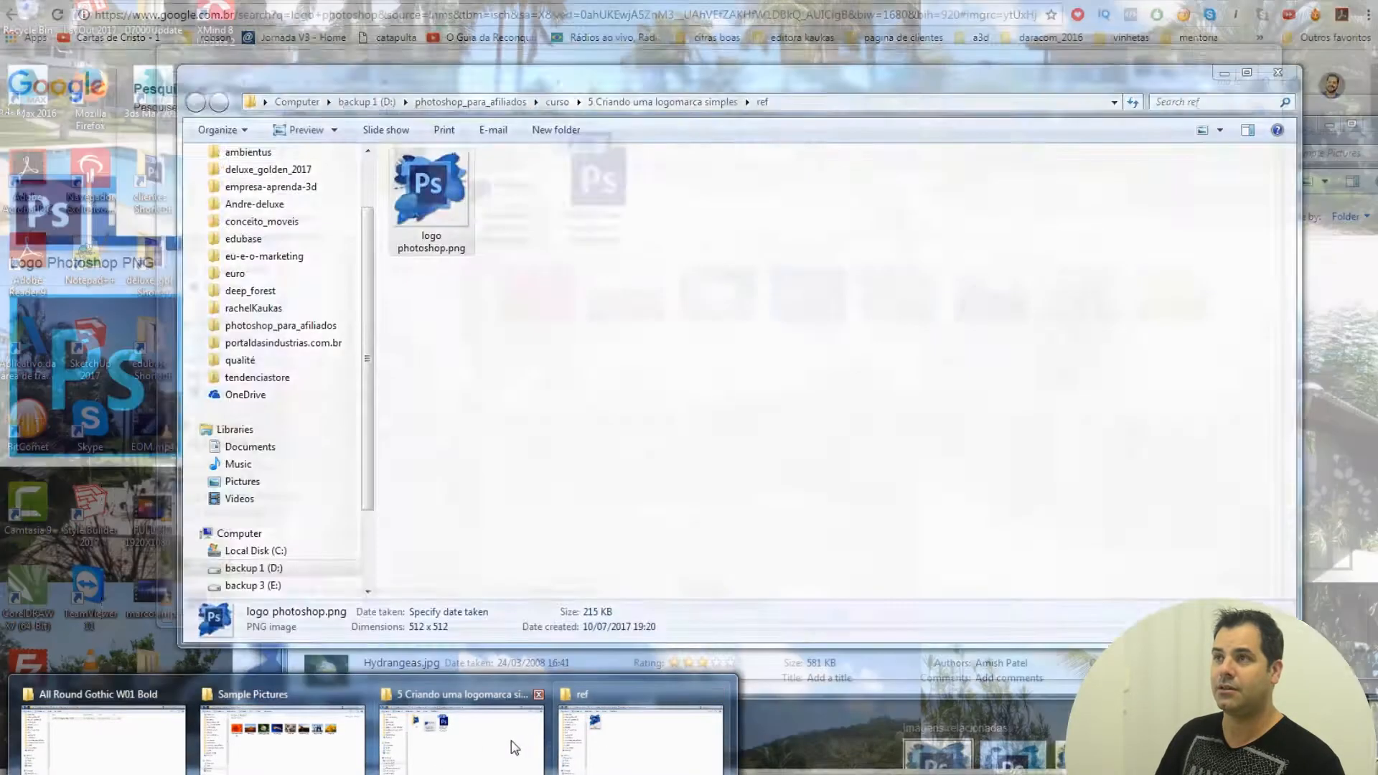
left_click(511, 741)
left_click_drag(513, 179, 452, 640)
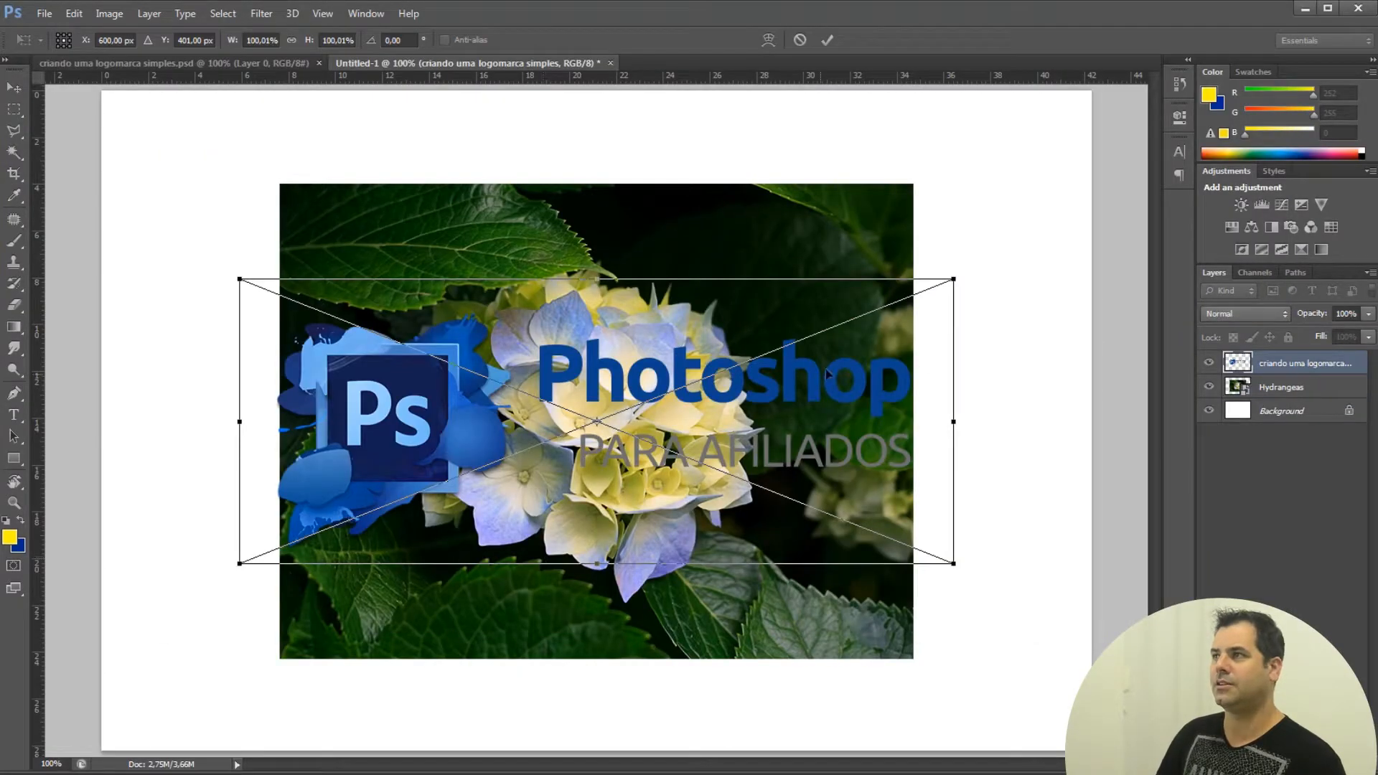
left_click_drag(945, 286, 897, 303)
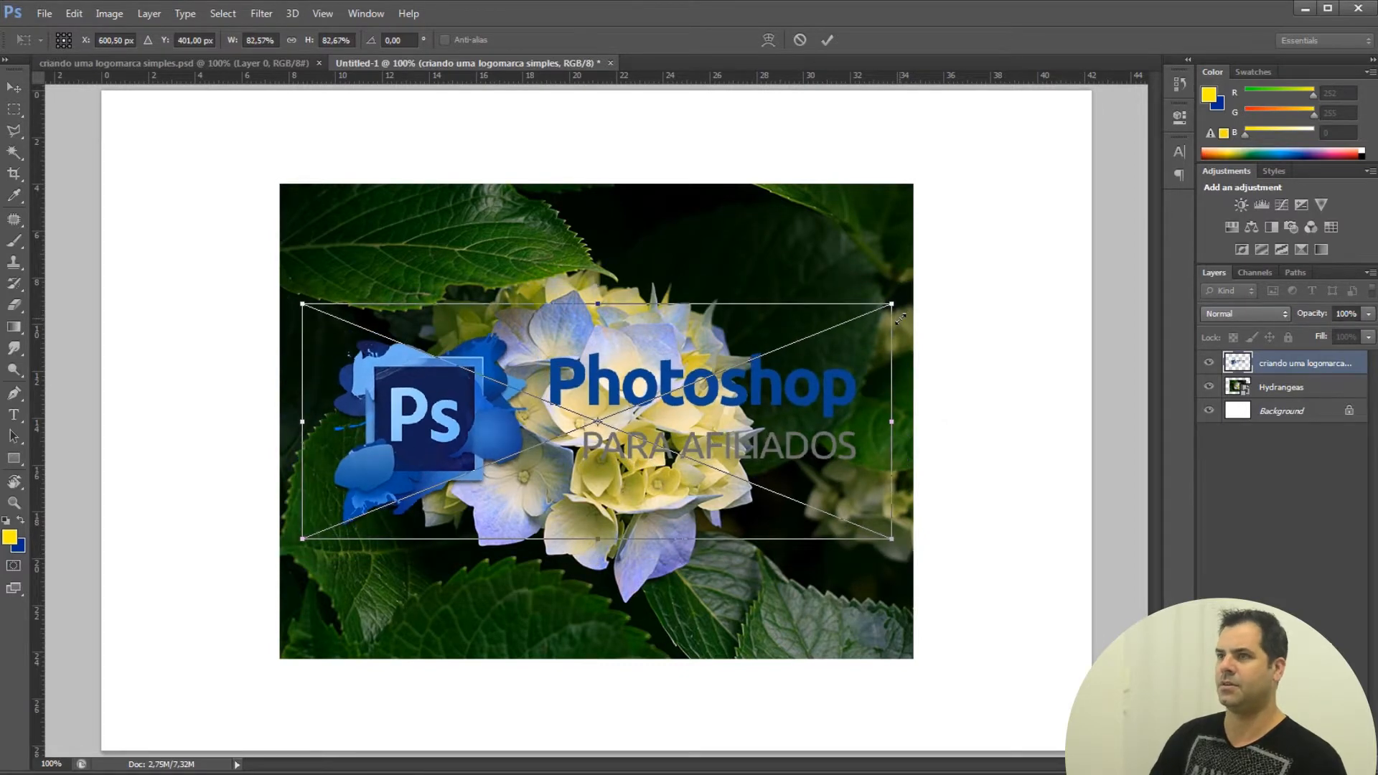
key("Return")
left_click(856, 310)
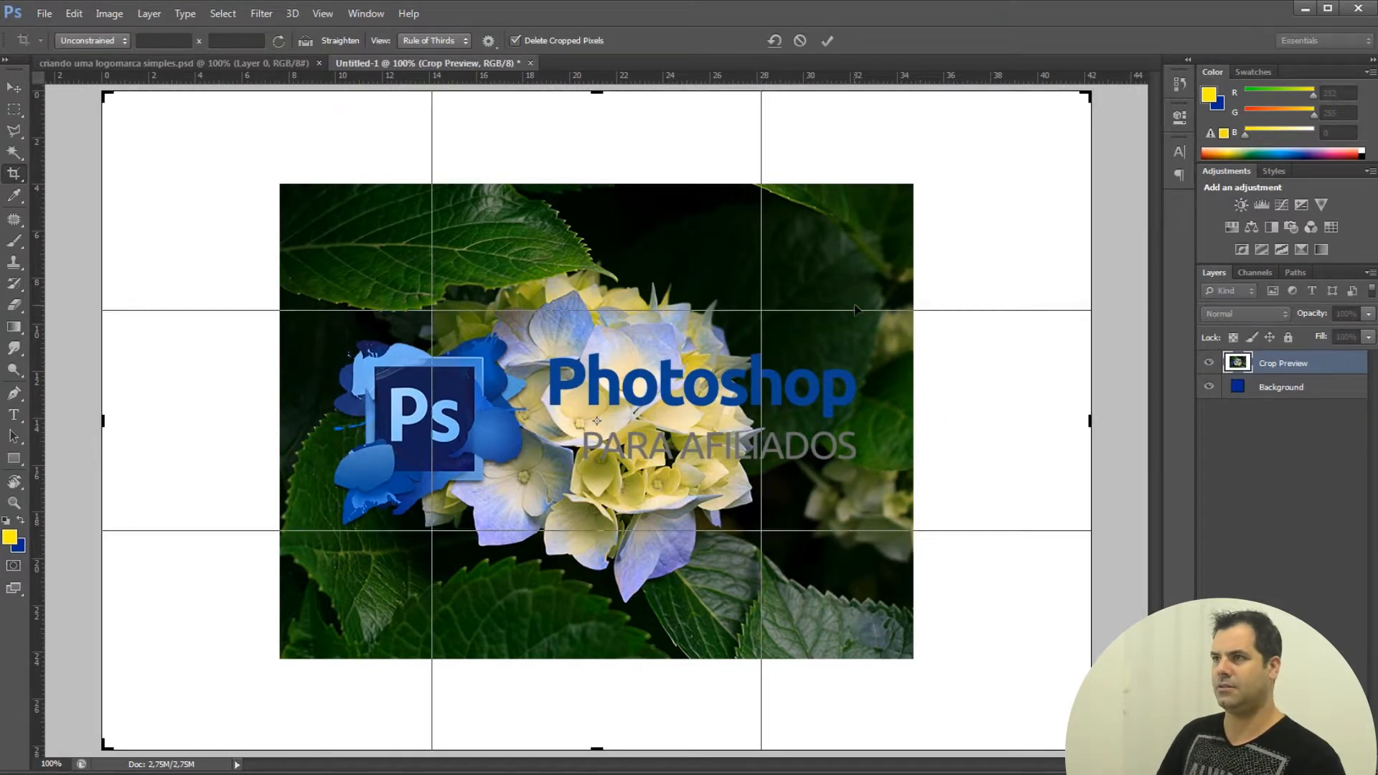
key("Escape")
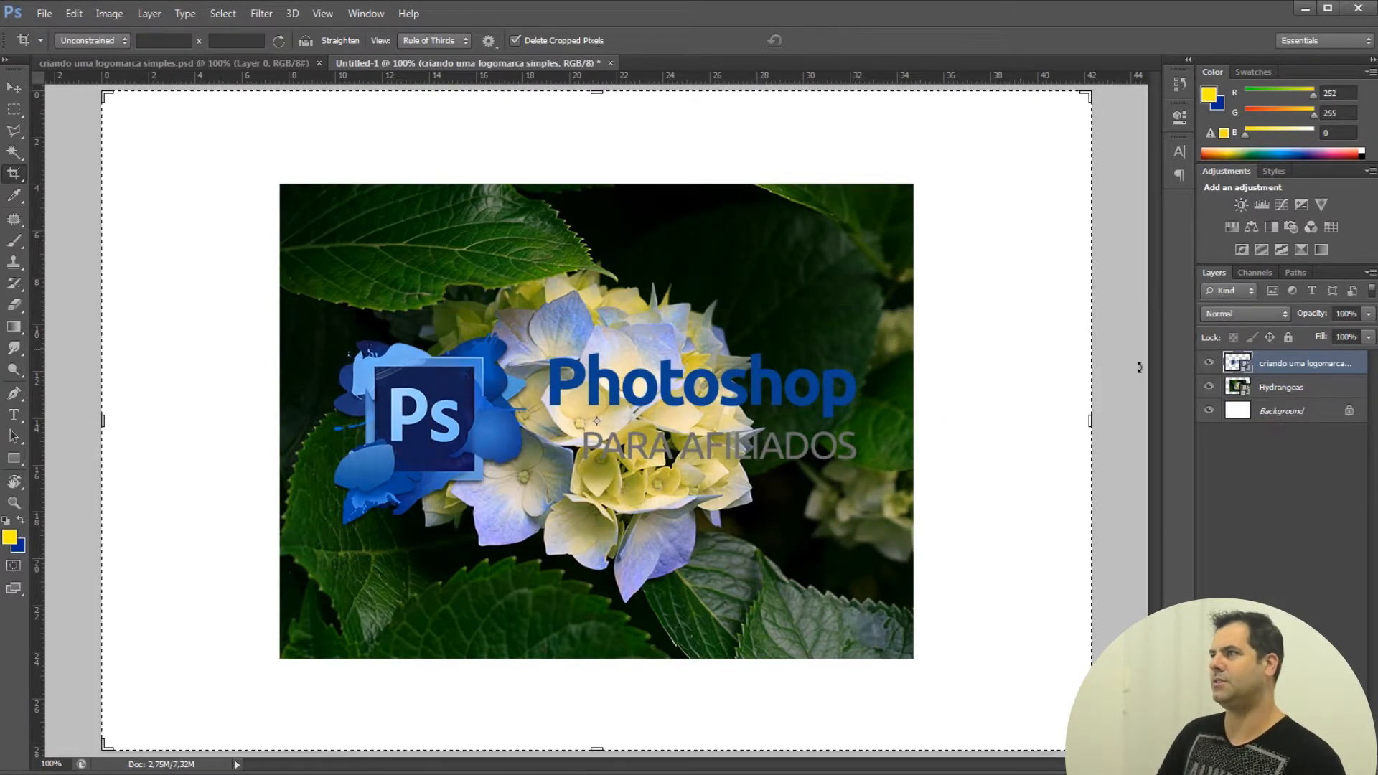
Step: Set the Hydrangeas layer's opacity to 40% and crop the canvas to just inside the flower photo's edges
left_click(1281, 389)
key("4")
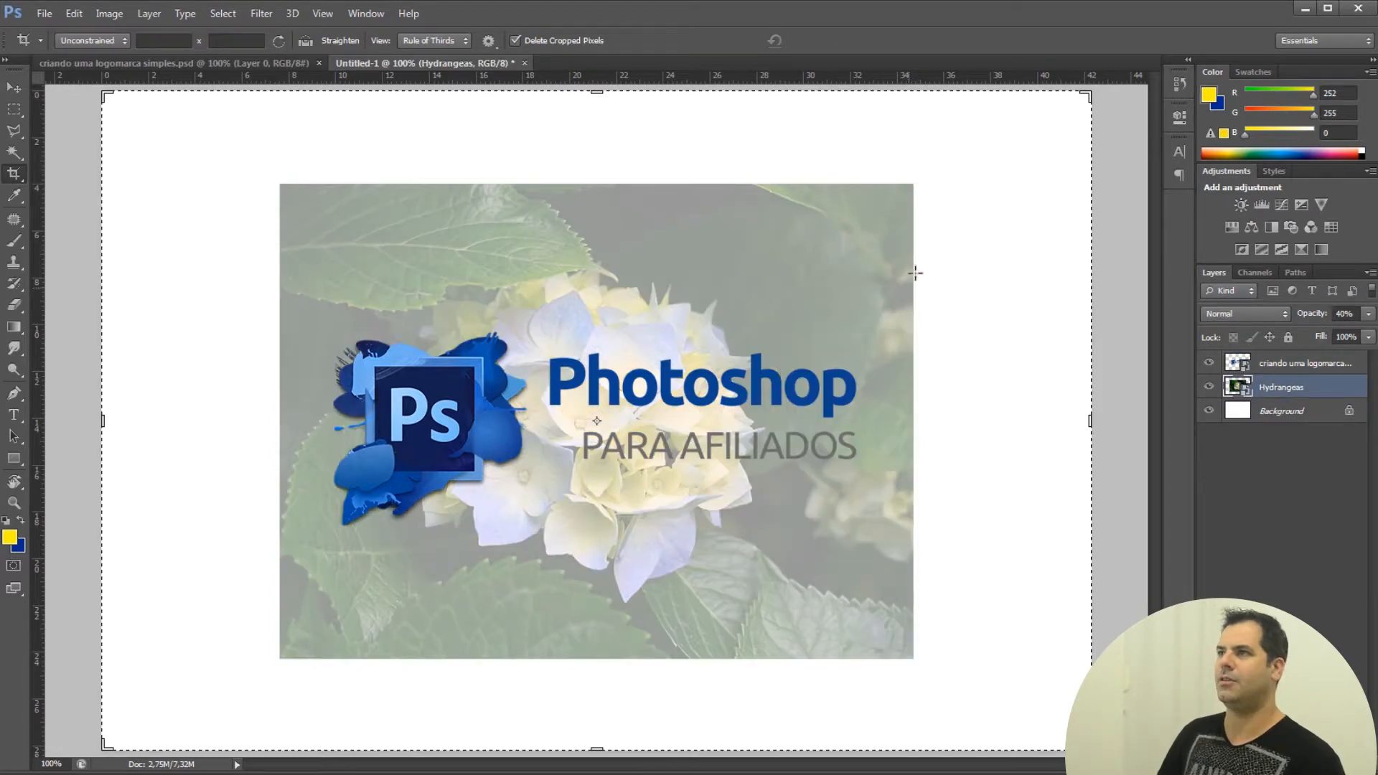
left_click_drag(280, 191, 893, 603)
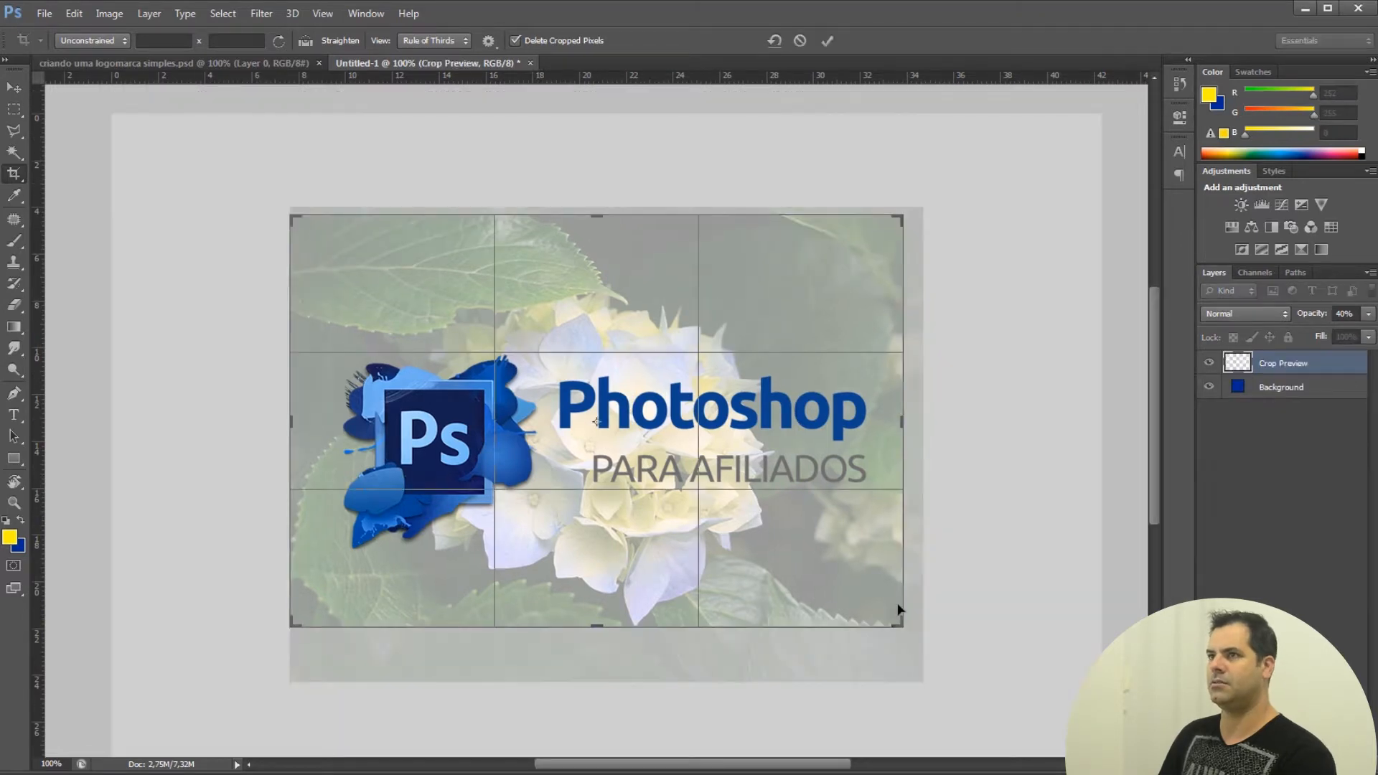
key("Return")
Step: Set the Hydrangeas layer's opacity to 23% with transform controls hidden, and close the untitled document without saving
key("v")
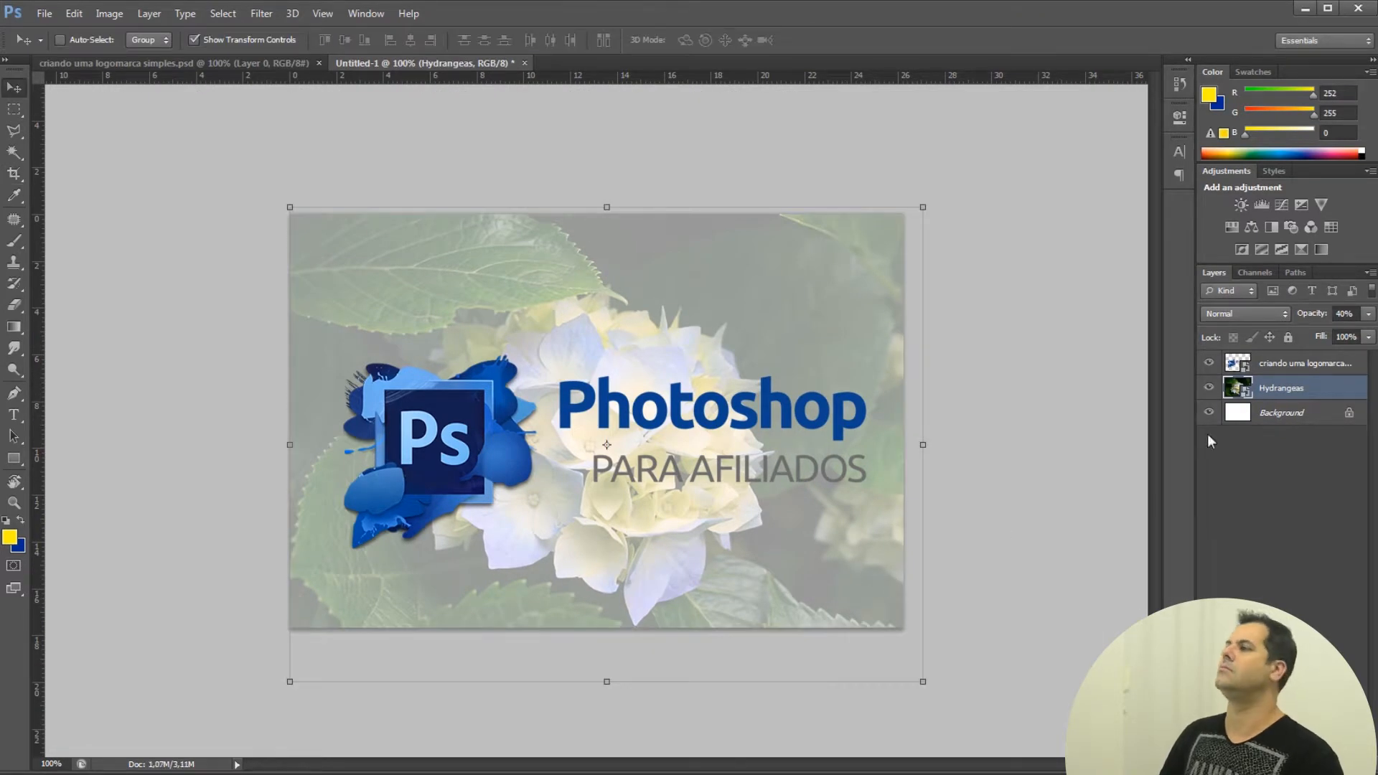
left_click_drag(1307, 314, 1289, 319)
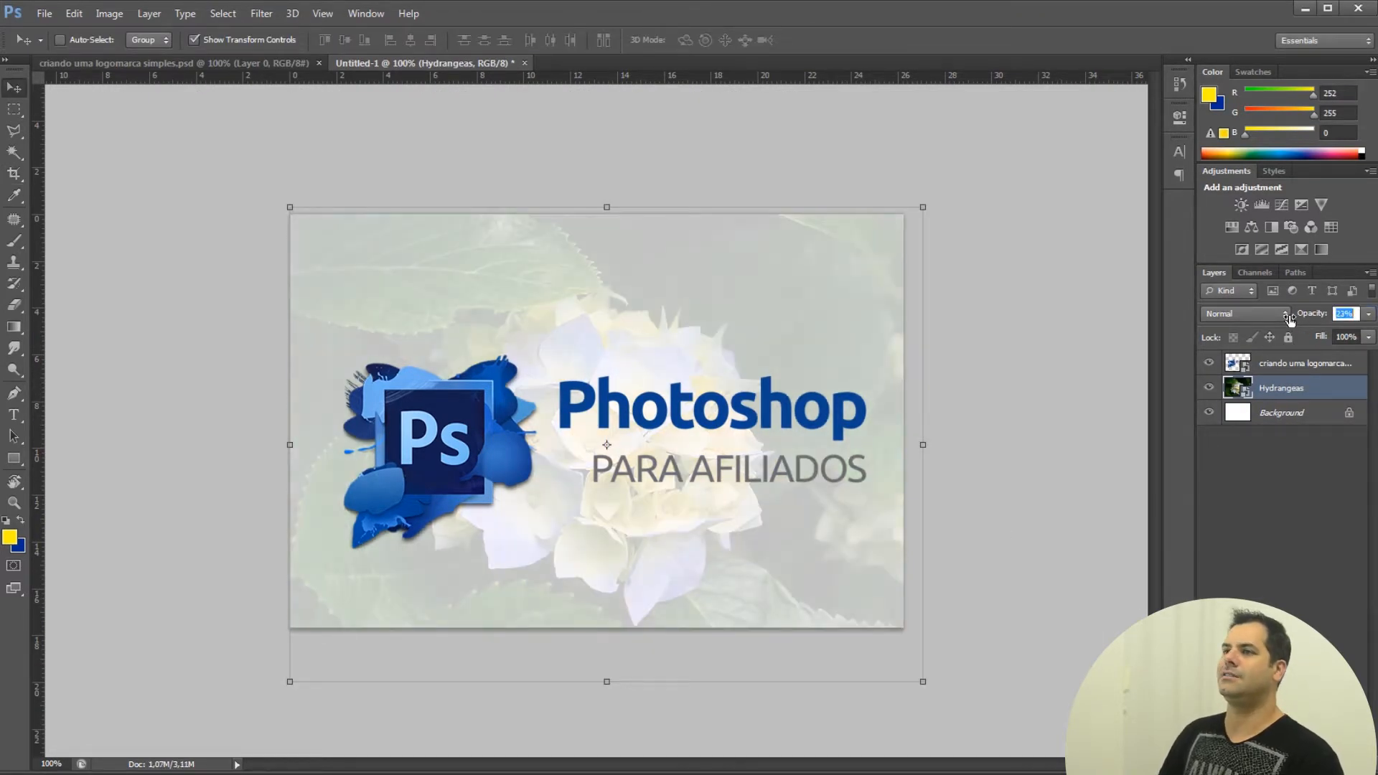
left_click(227, 42)
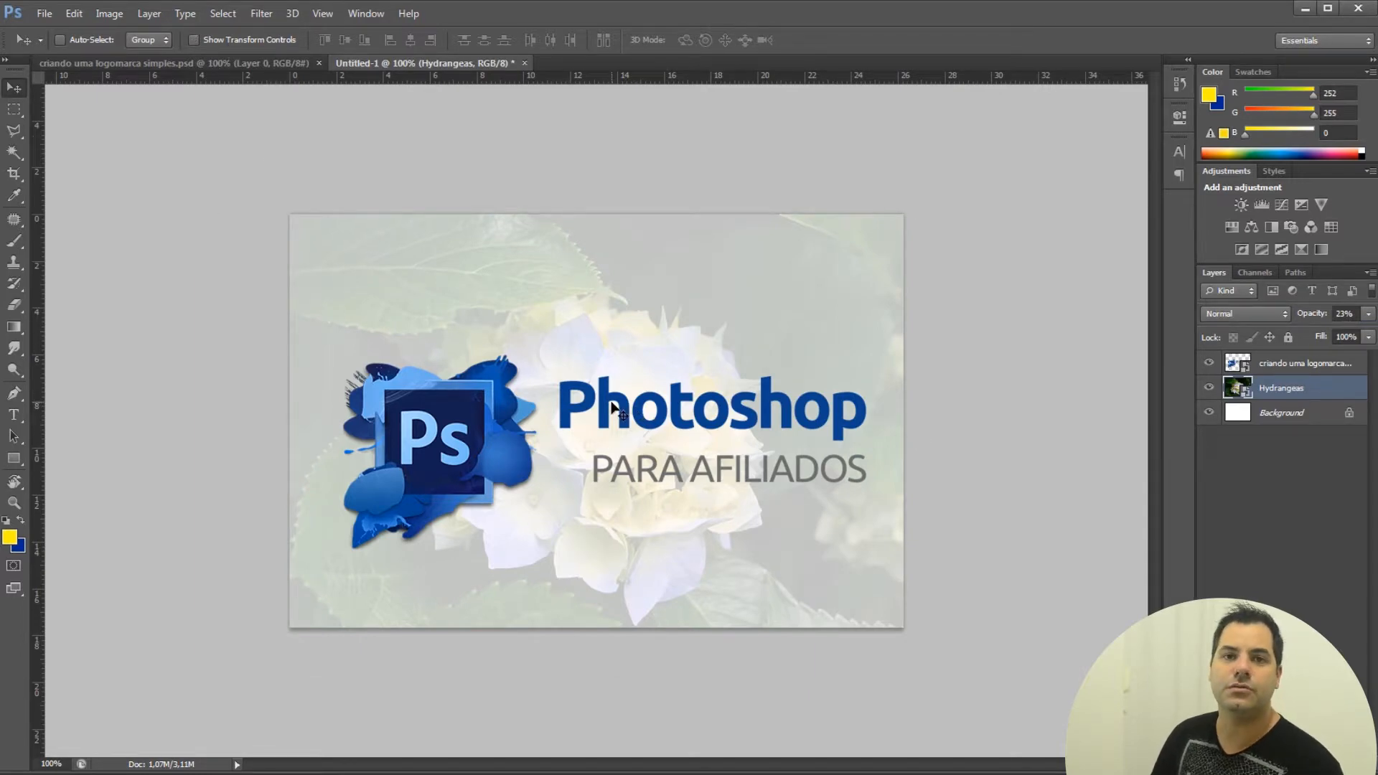
left_click(524, 63)
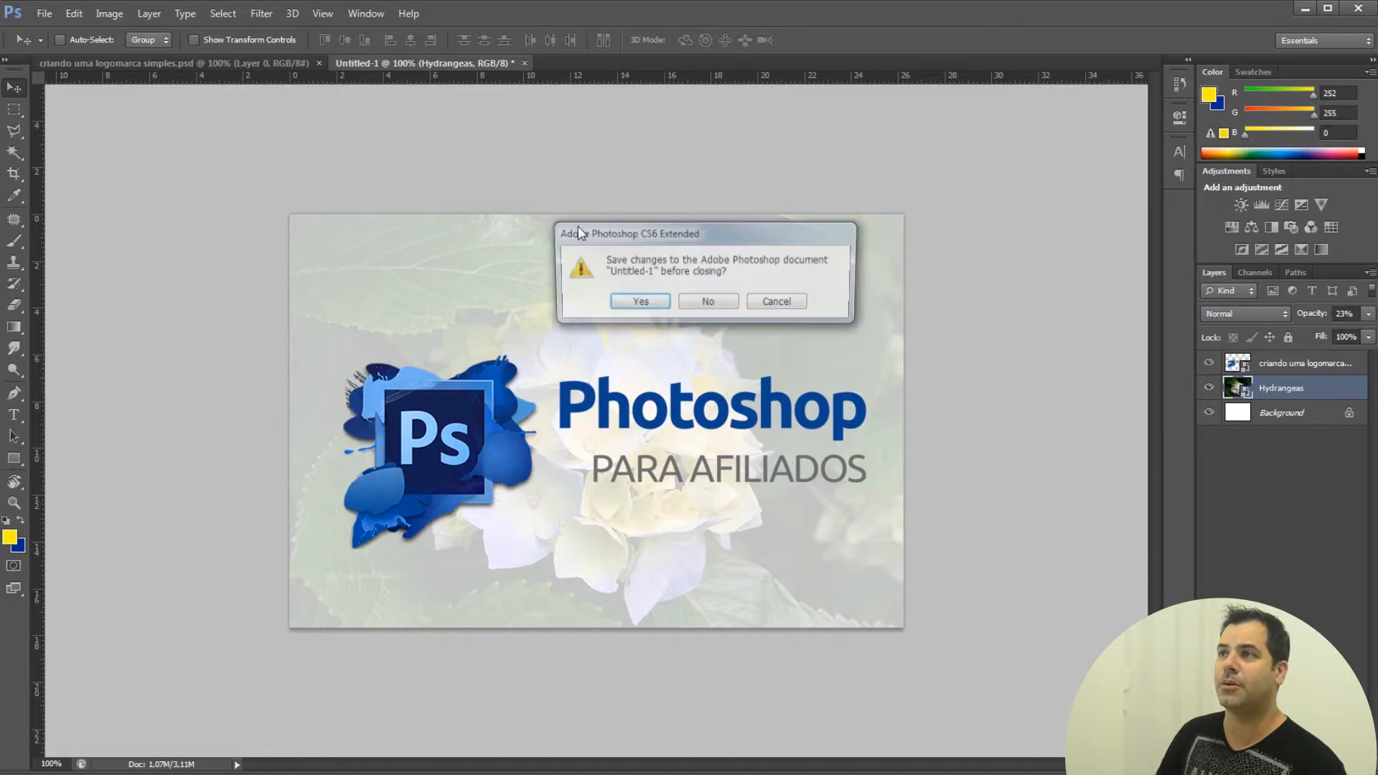
left_click(709, 307)
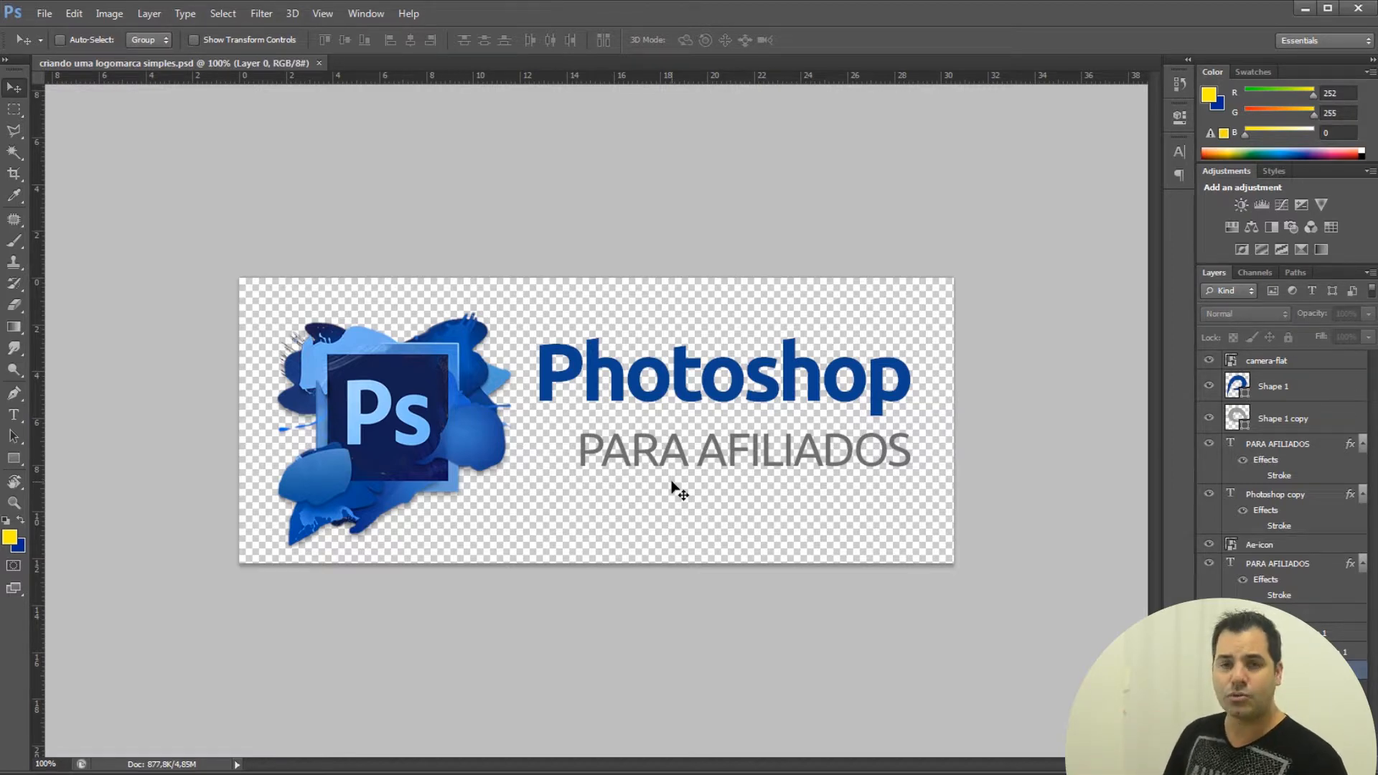
Step: Undo the crop of the logo document and delete the green camera icon from the lower logo
key("ctrl+z")
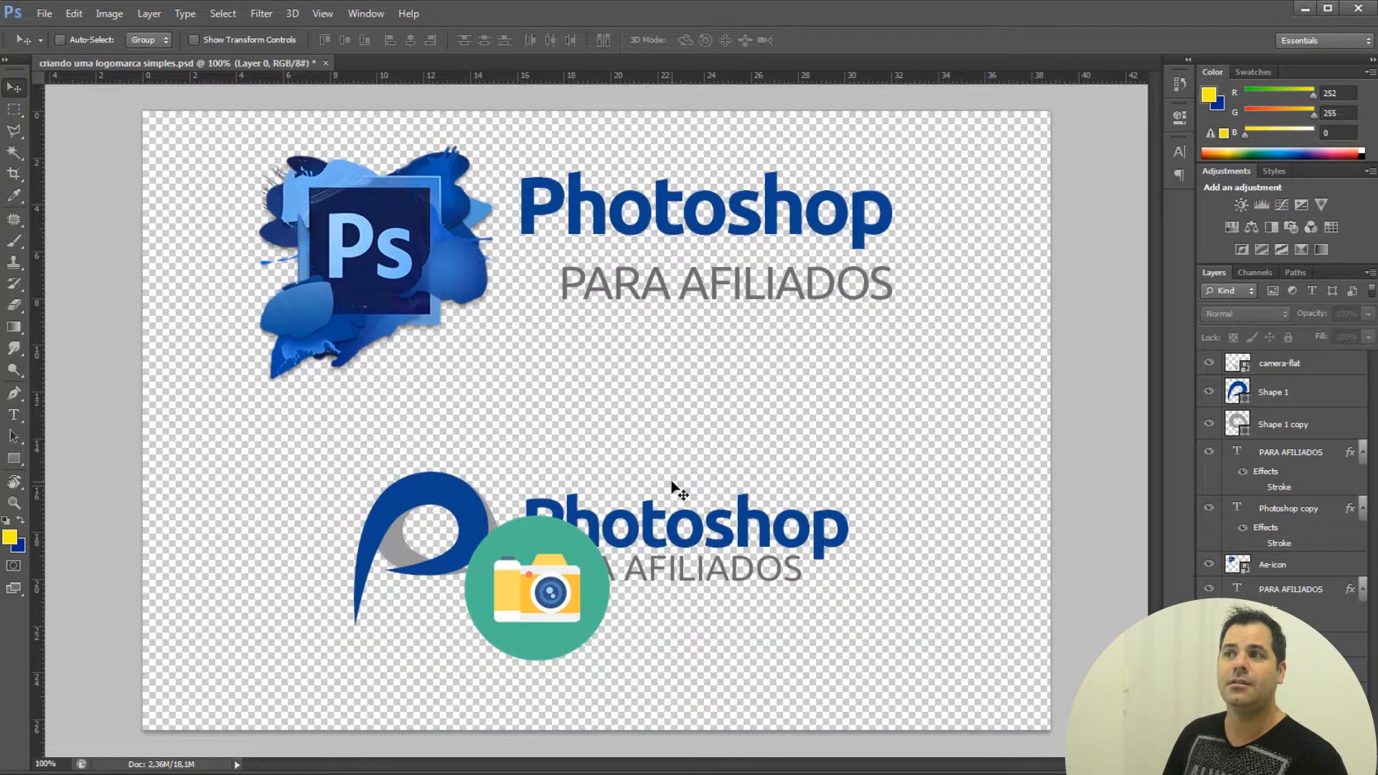
left_click(574, 549, "ctrl")
key("Delete")
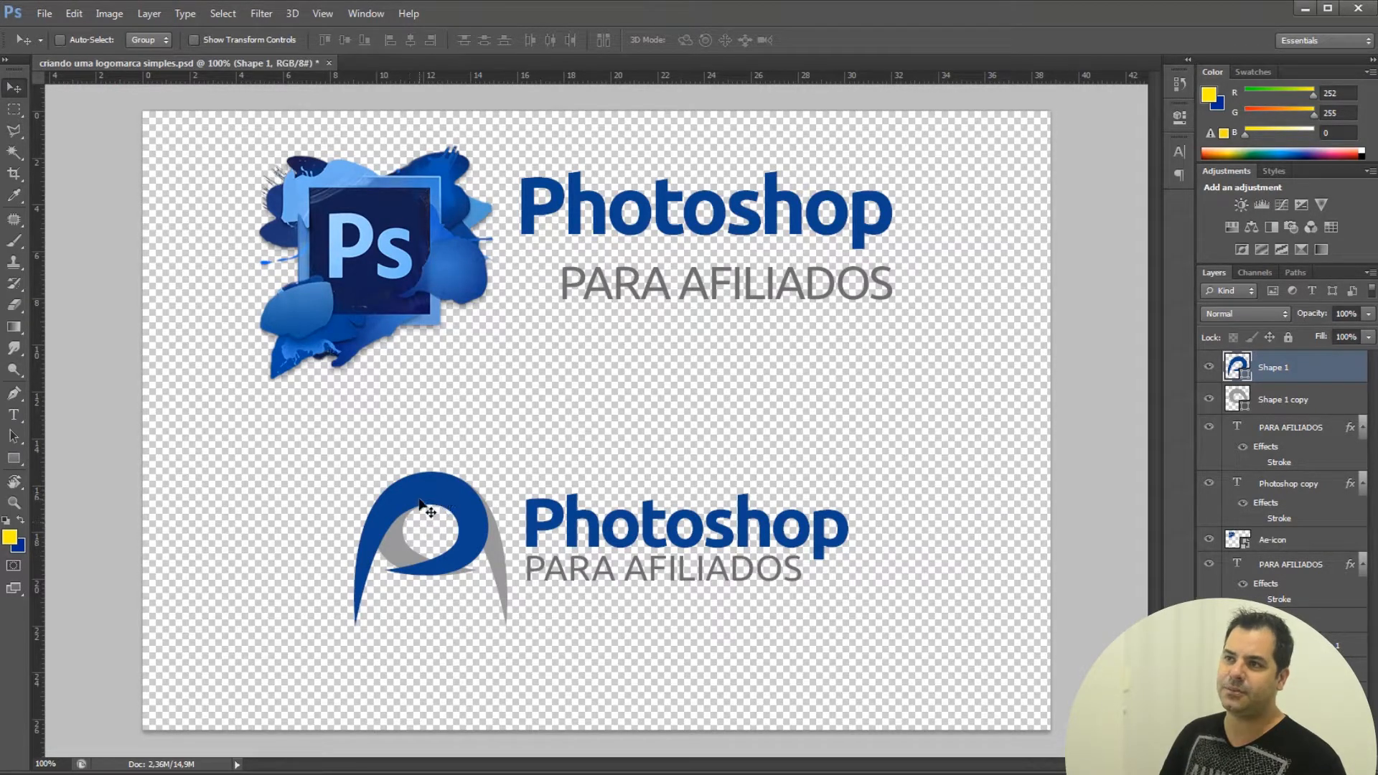
Step: Try moving the blue P shape up and away from the grey shape, and undo the move
left_click_drag(420, 504, 538, 351)
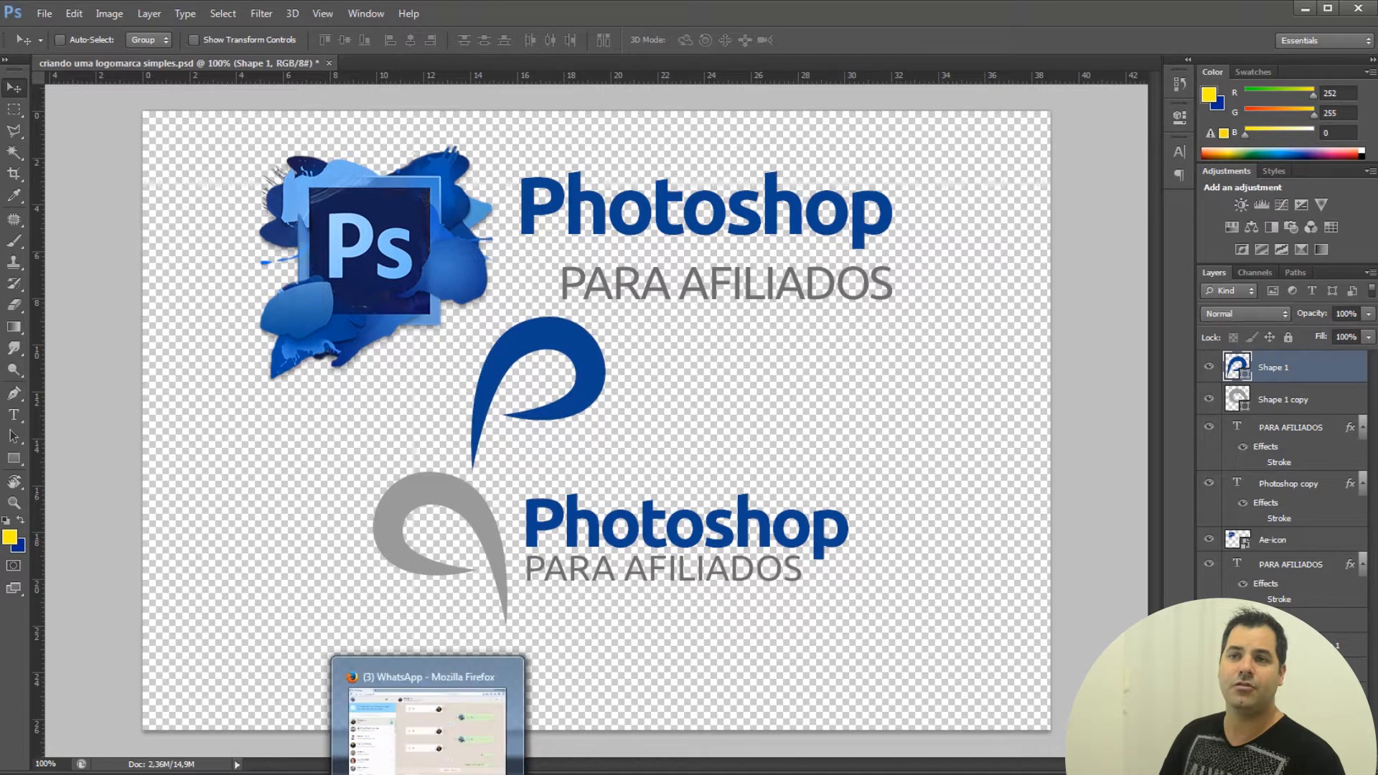
key("ctrl+z")
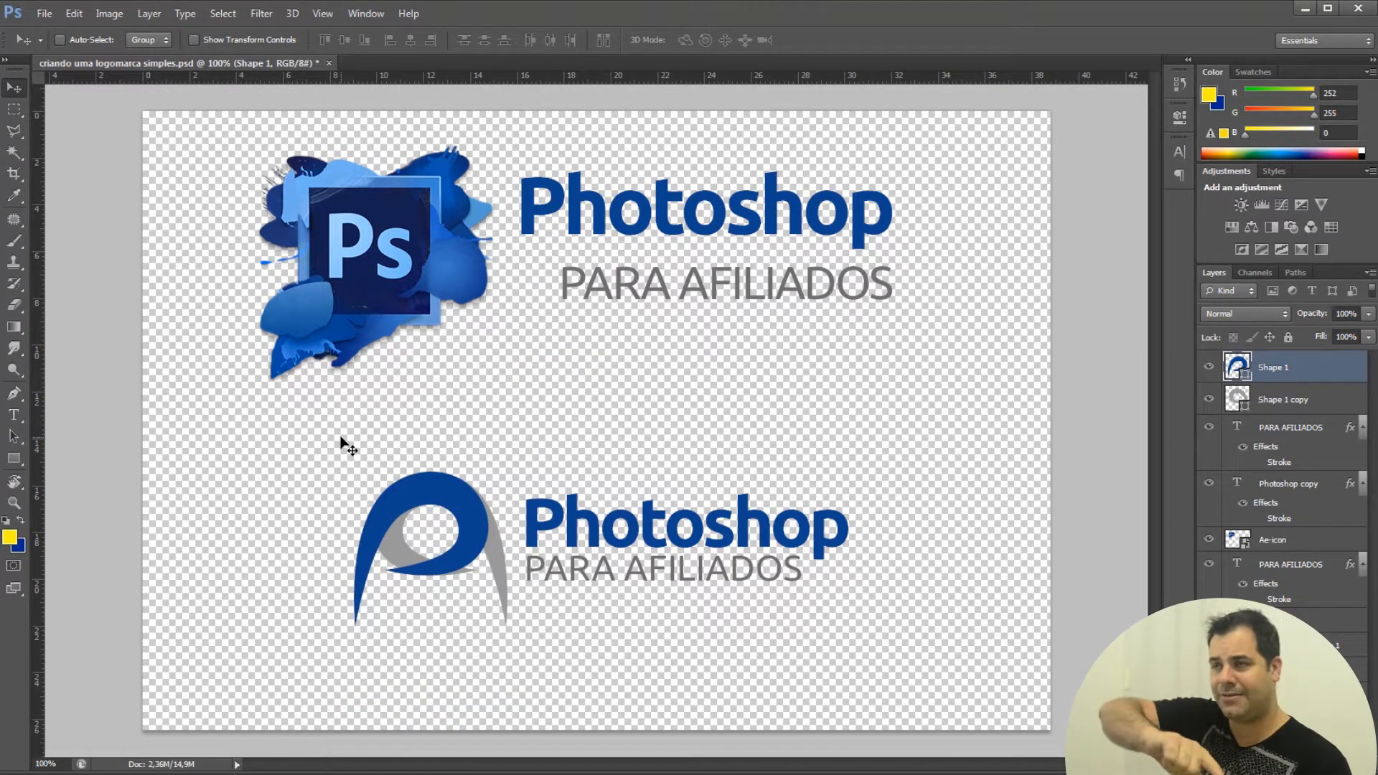
key("ctrl+z")
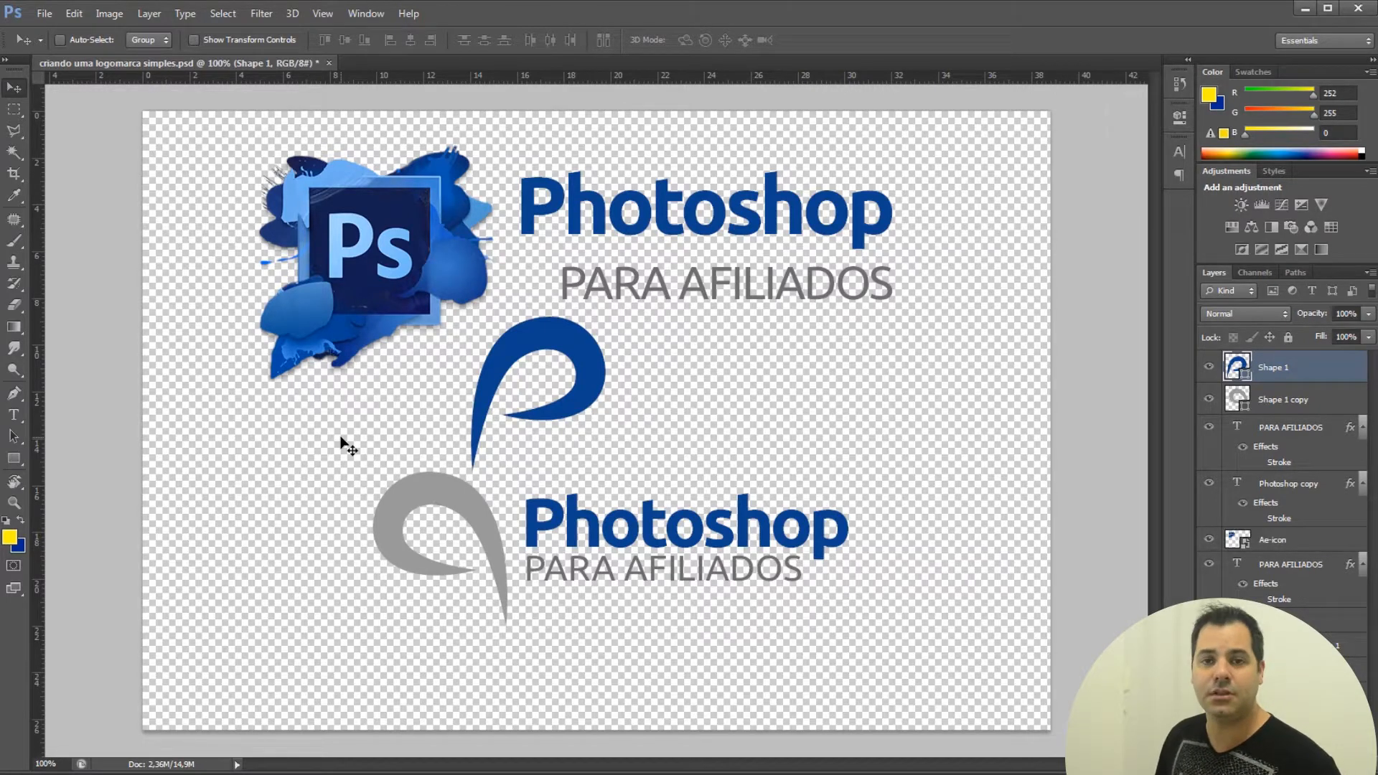
key("ctrl+z")
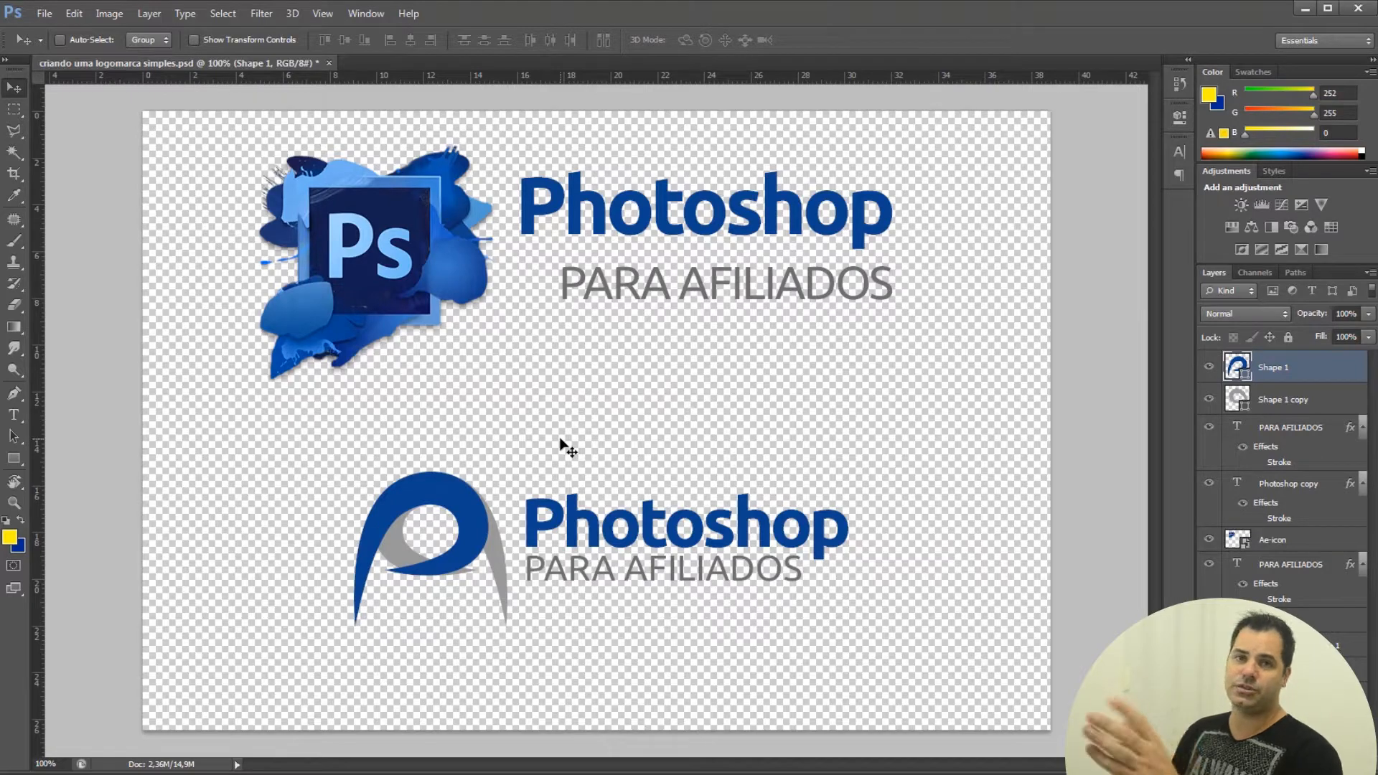
key("z")
left_click(563, 514)
left_click(572, 534, "alt")
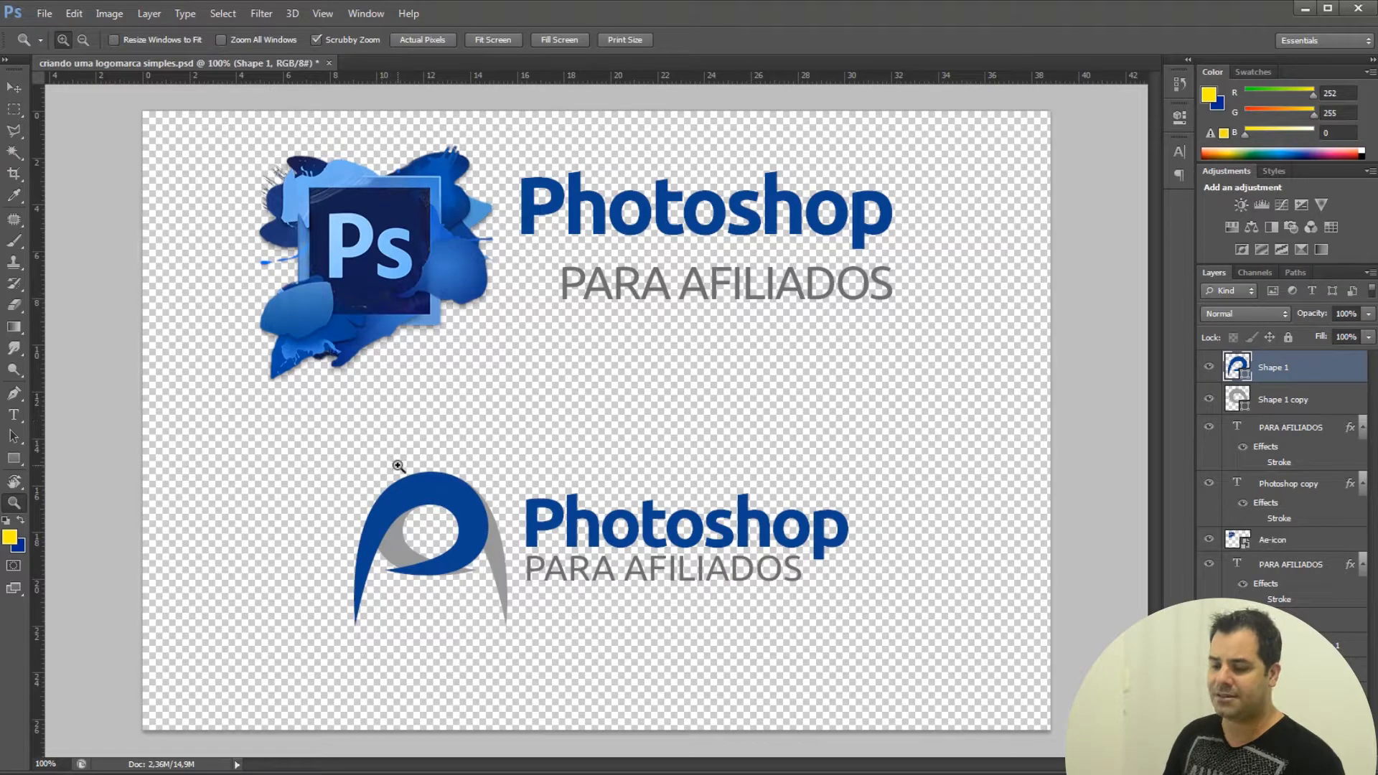
key("v")
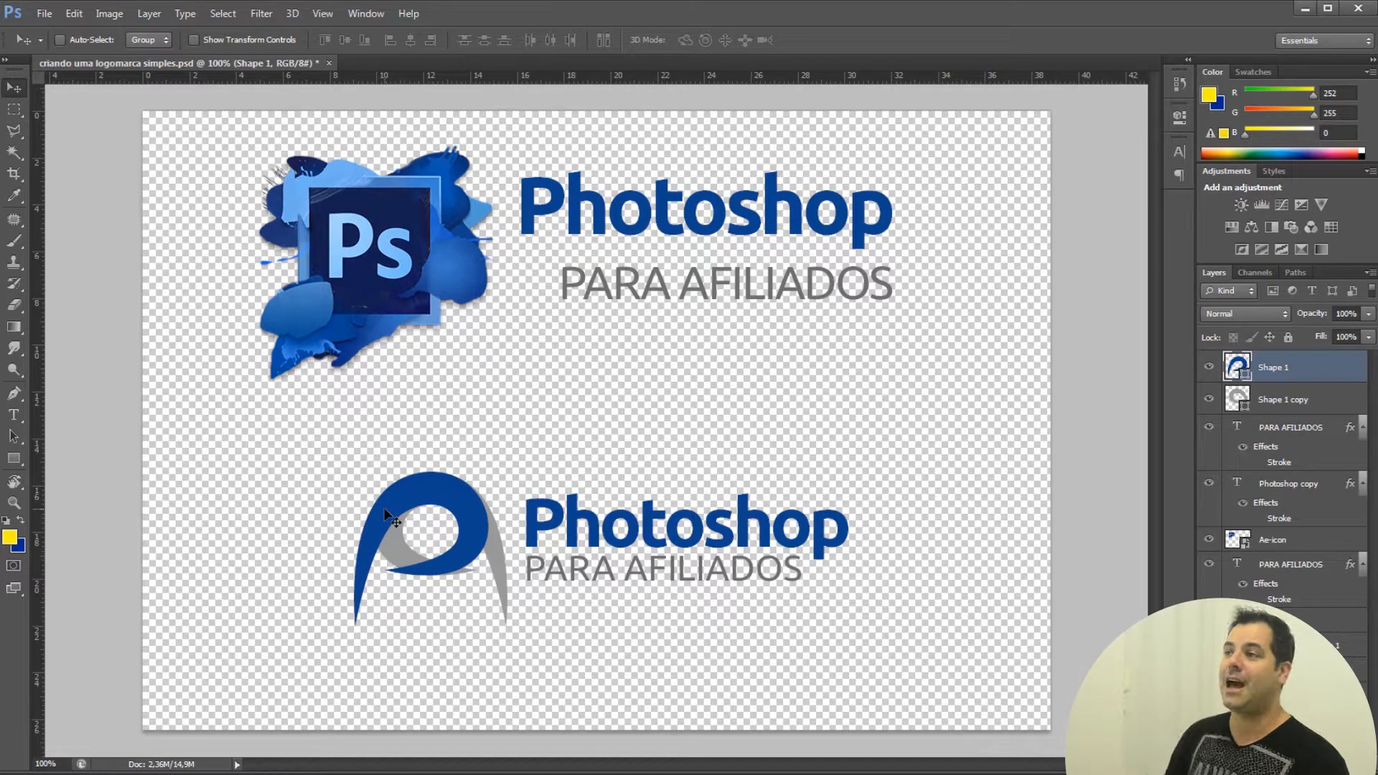
Step: Show transform controls, try enlarging the blue P vector shape until it covers much of the canvas, and undo the scaling
left_click(204, 43)
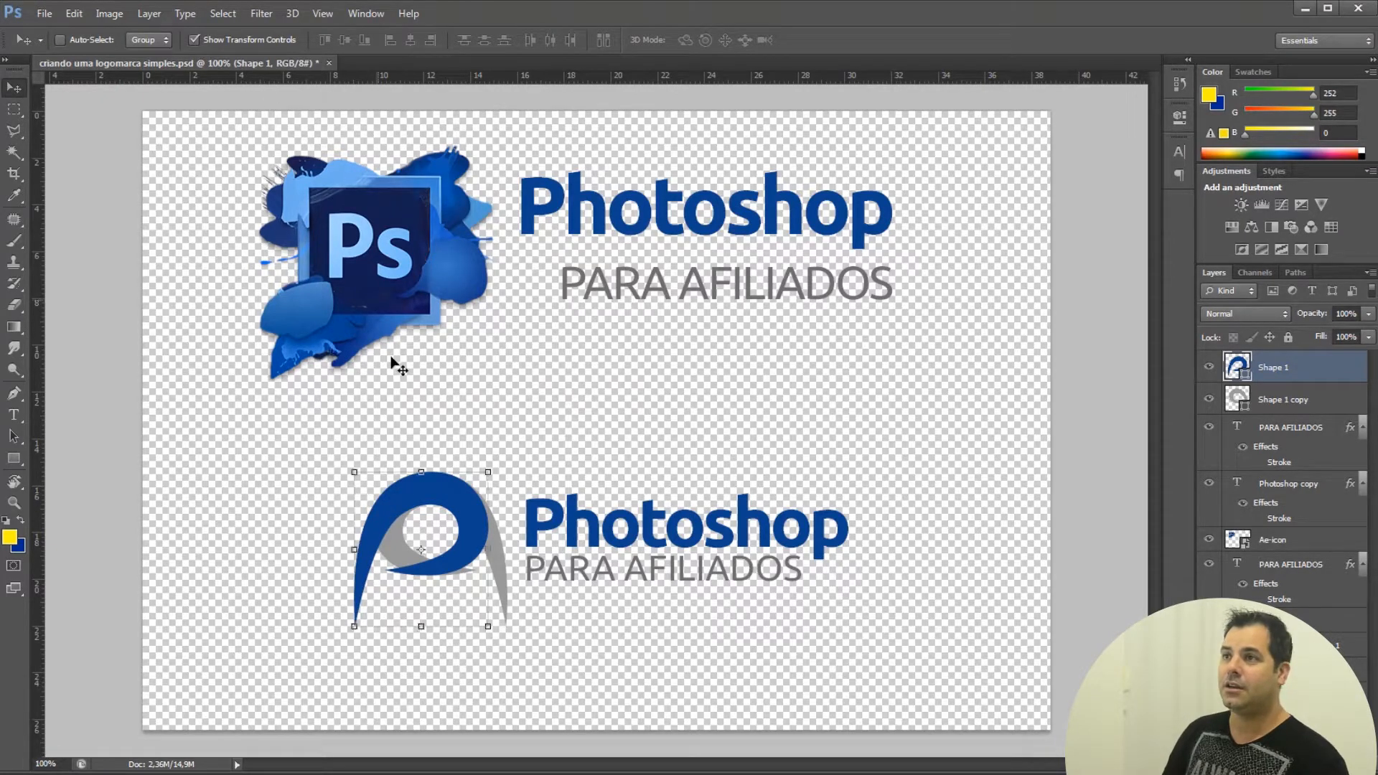
left_click_drag(492, 466, 822, 297)
key("Return")
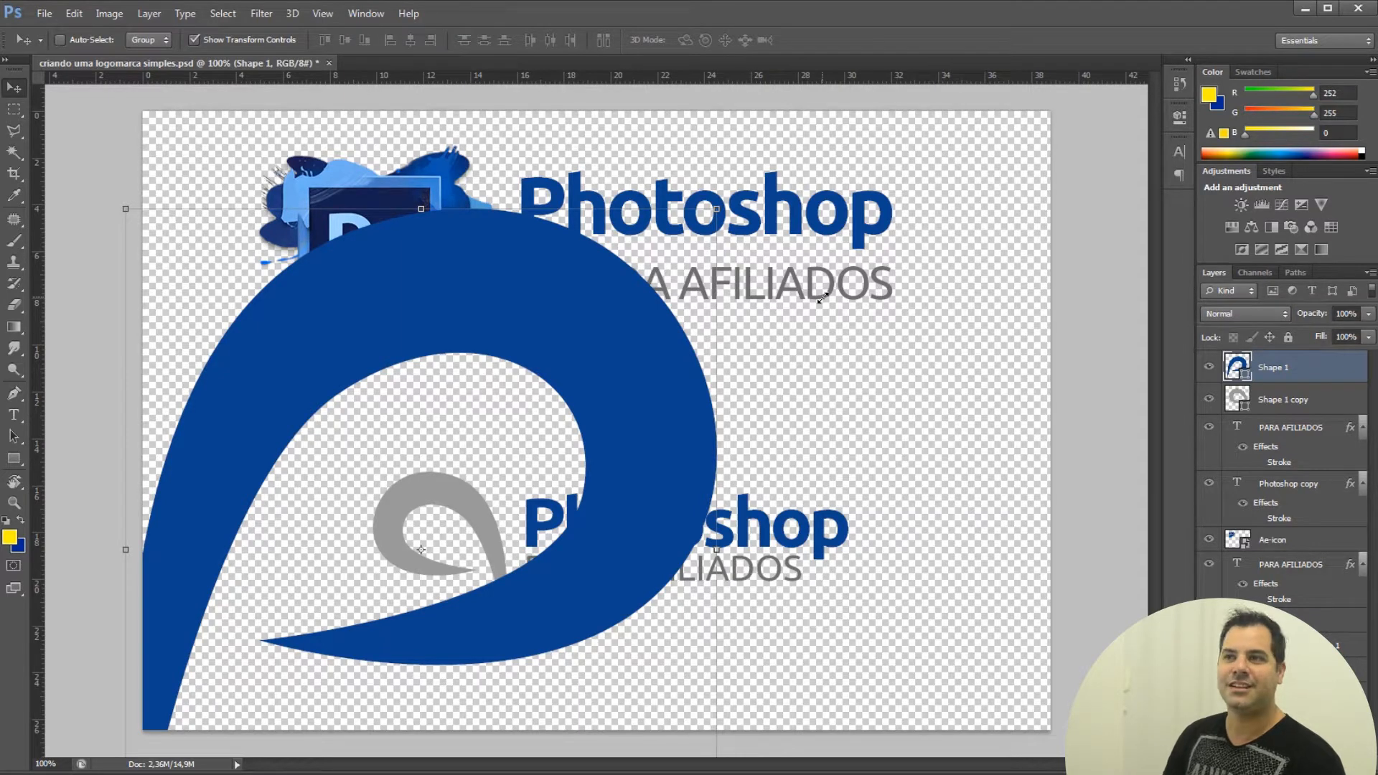
key("ctrl+z")
Step: Duplicate the blue P shape into the space above the lower Photoshop title and rasterize the copy's layer
left_click_drag(480, 523, 718, 389)
right_click(1314, 369)
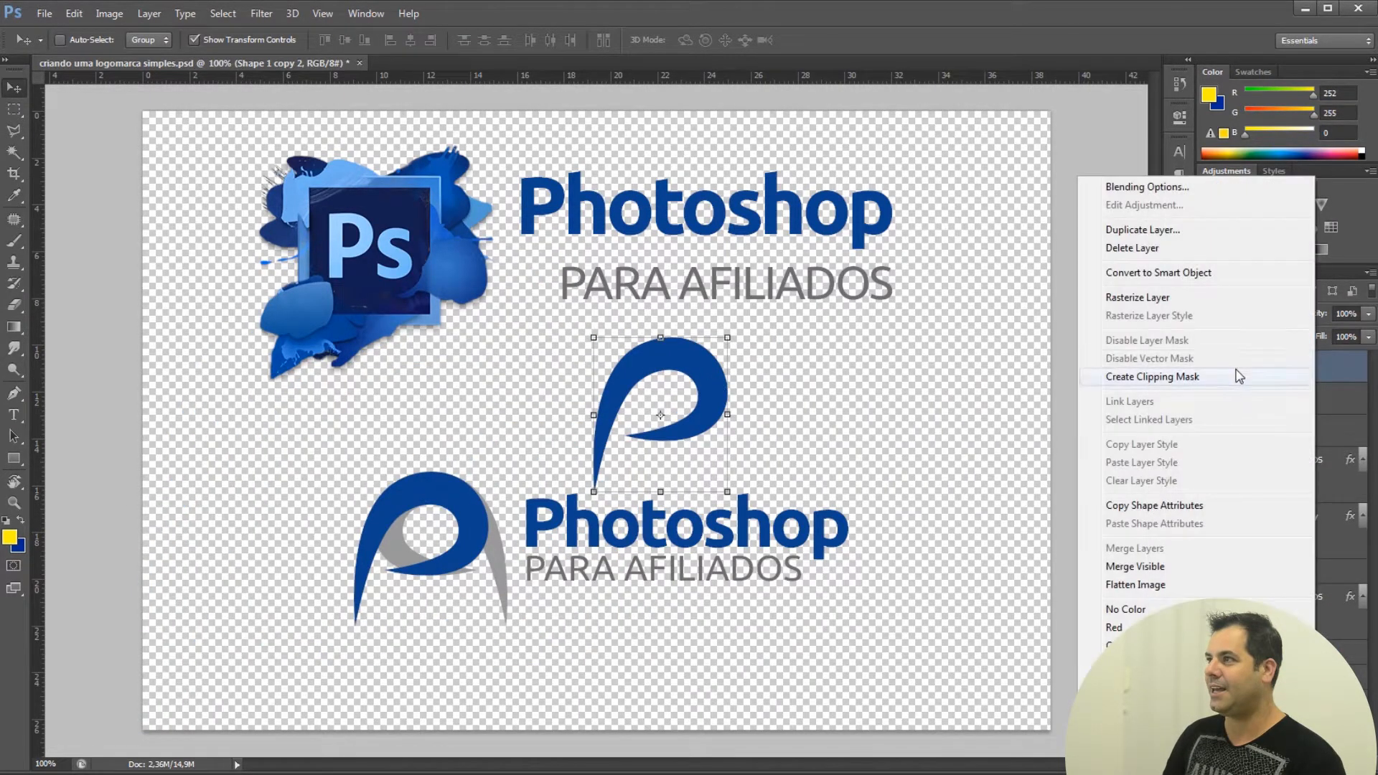
left_click(1226, 299)
Step: Enlarge the rasterized P copy to more than four times its size and move it down over the lower logo
left_click_drag(757, 323, 1041, 140)
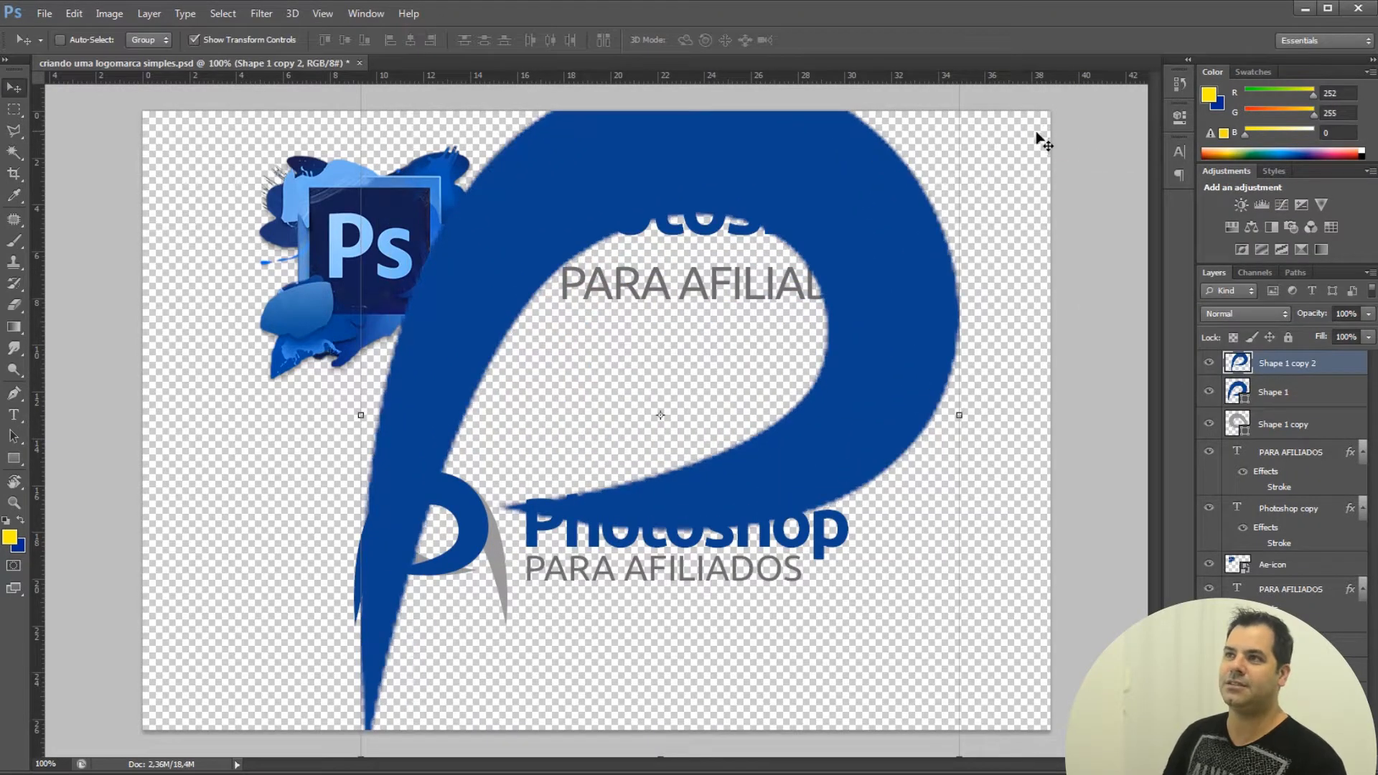
left_click_drag(574, 228, 567, 382)
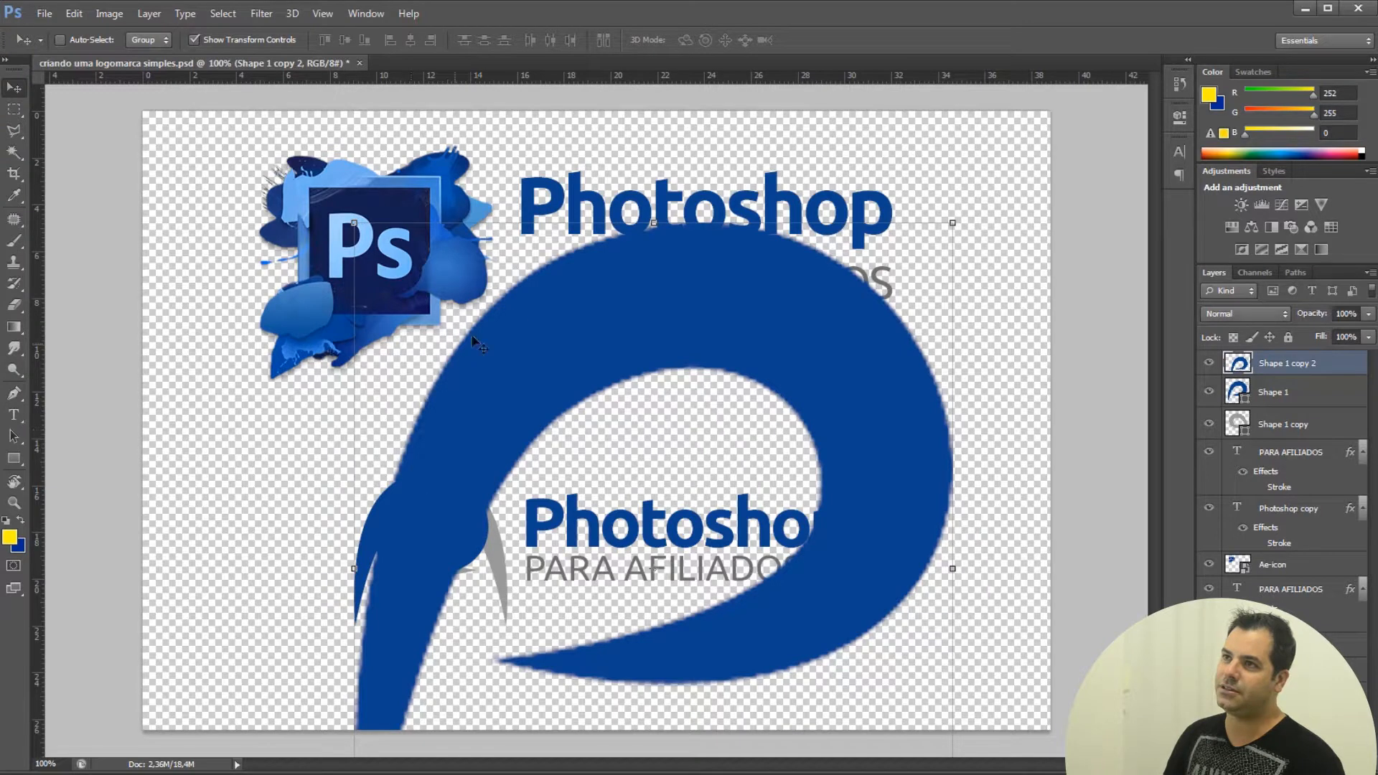
Step: Delete the enlarged rasterized P copy from the canvas
key("Delete")
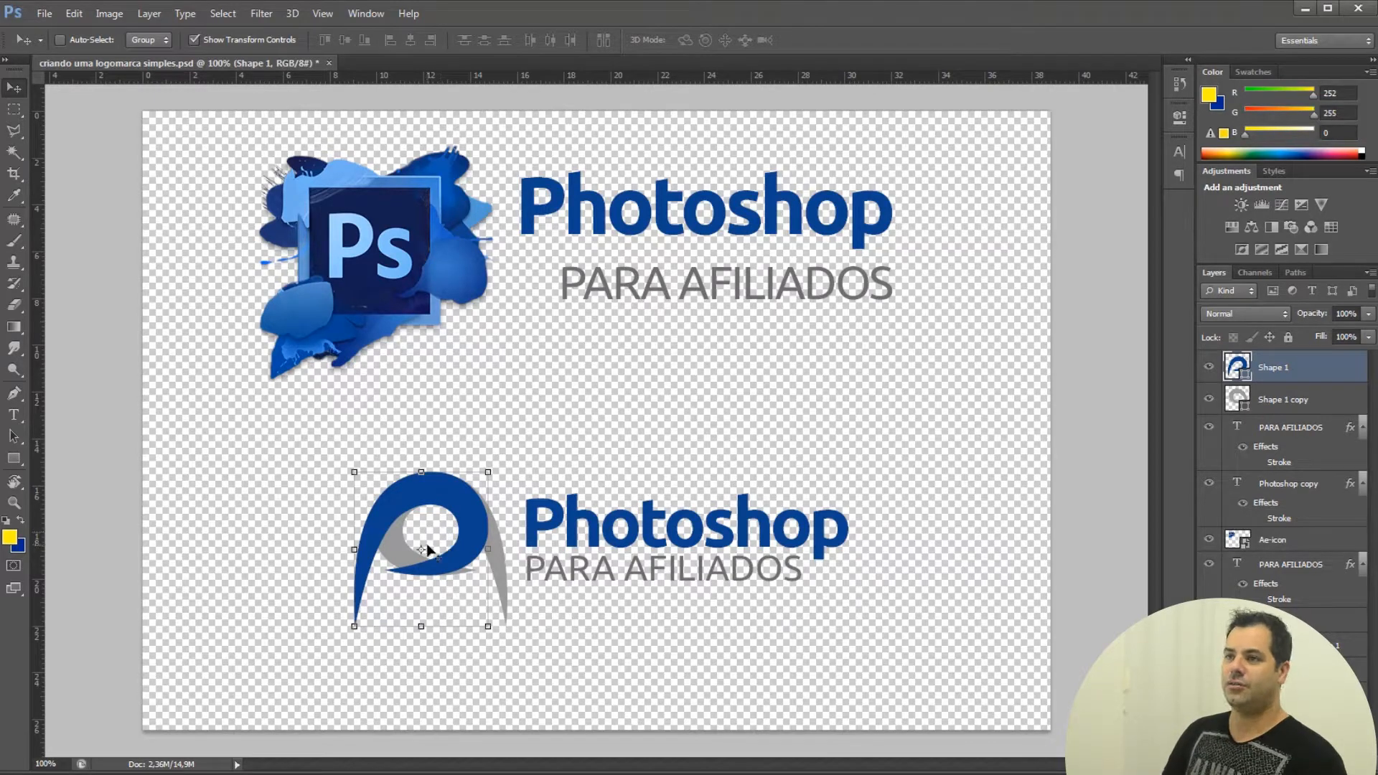
key("z")
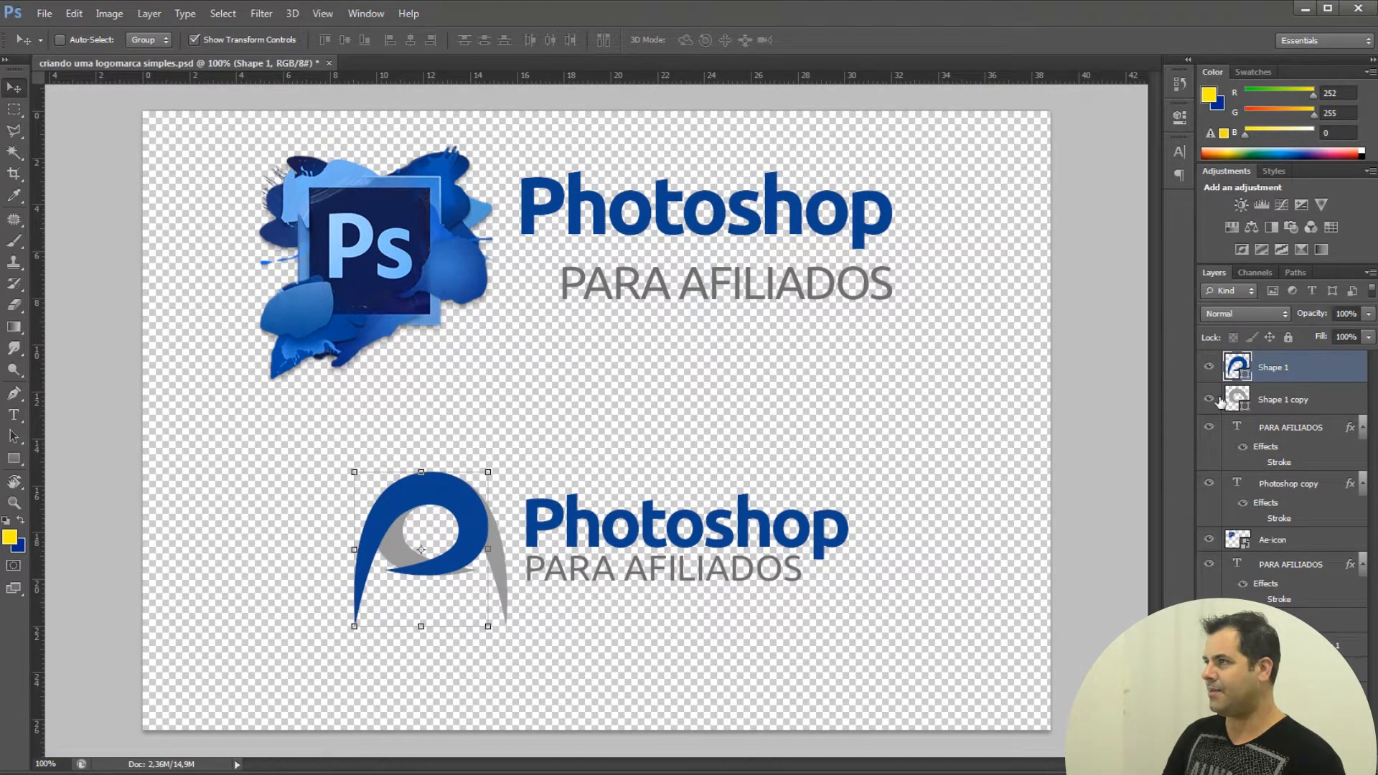
Step: Hide the title, tagline and icon layers and show the plain light background layer behind the P symbol
left_click_drag(1211, 429, 1219, 495)
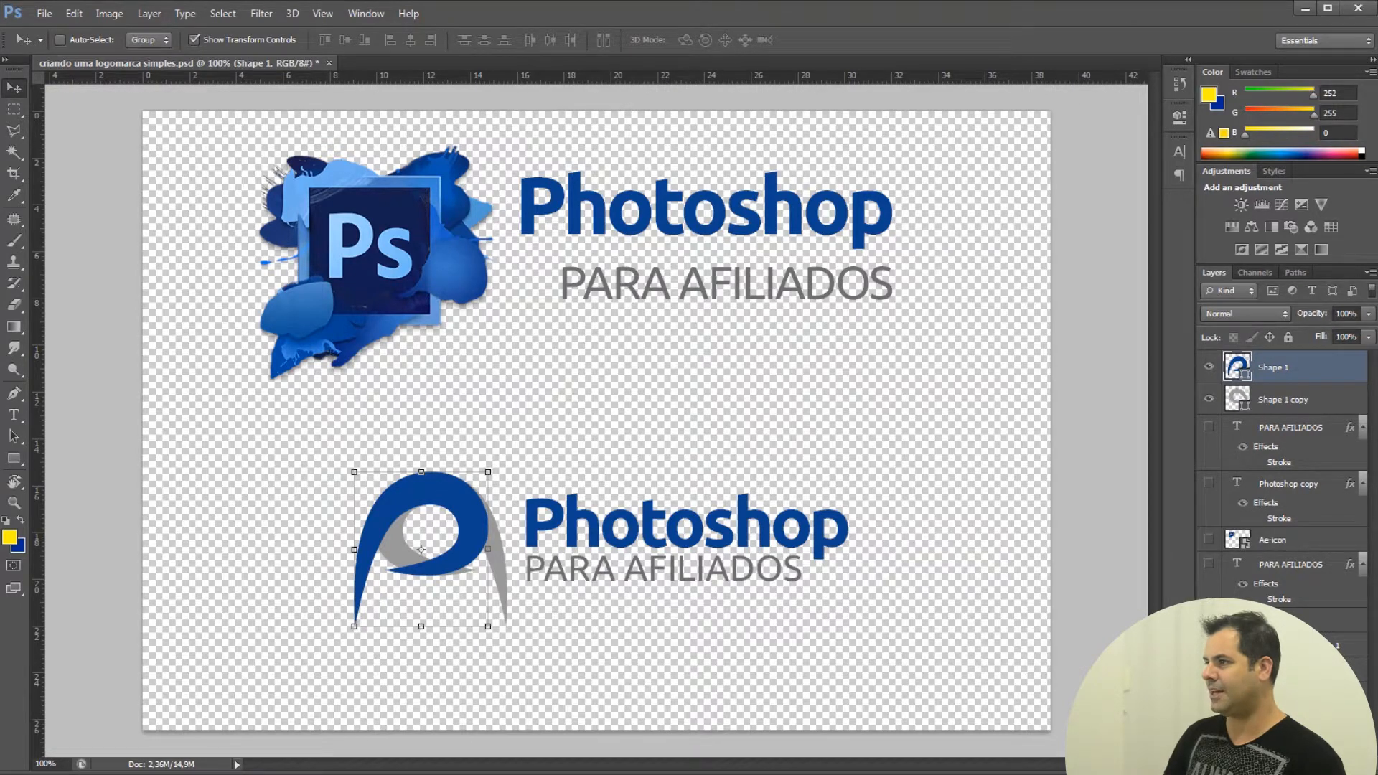
left_click(1209, 669)
left_click(1274, 669)
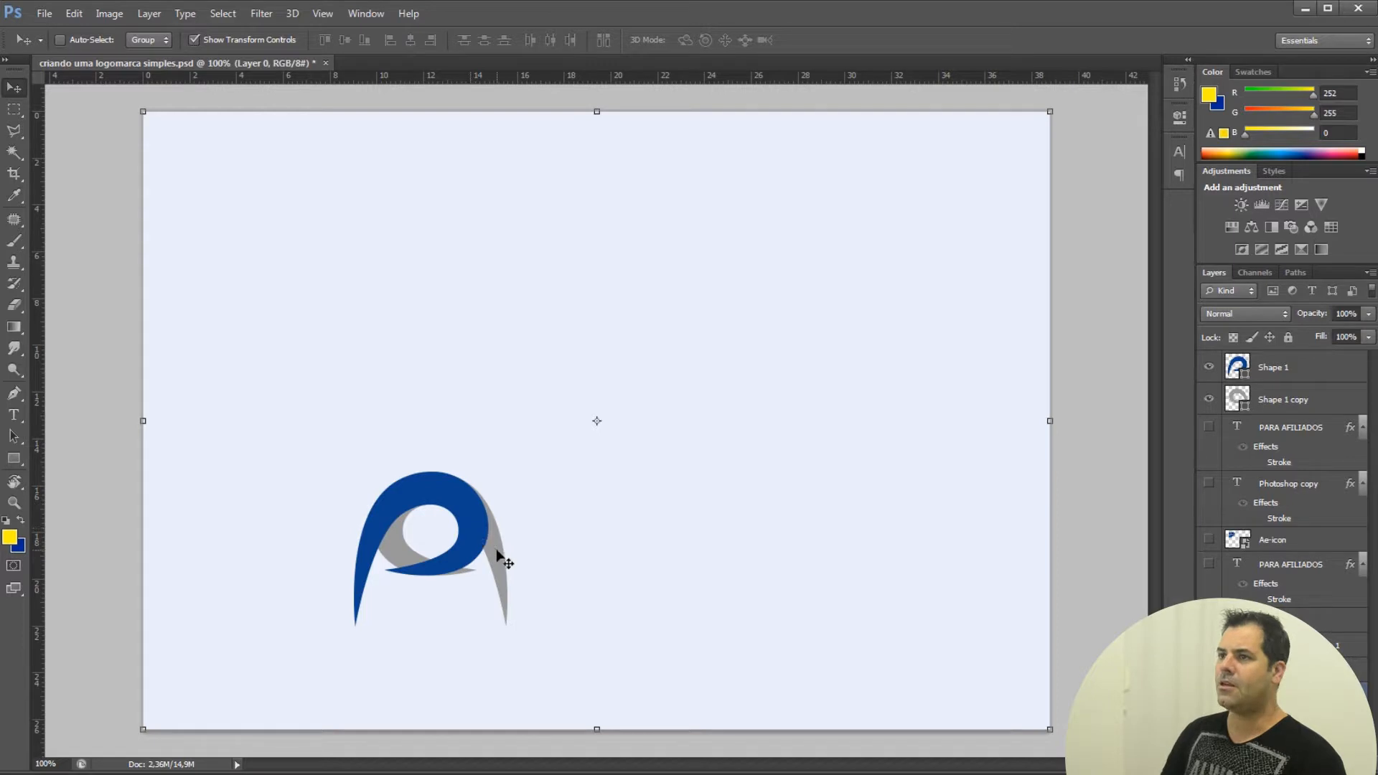
Step: Duplicate the blue P shape into the empty area above the symbol and enlarge the copy to about 185%
left_click(496, 549, "ctrl")
left_click(479, 532, "ctrl")
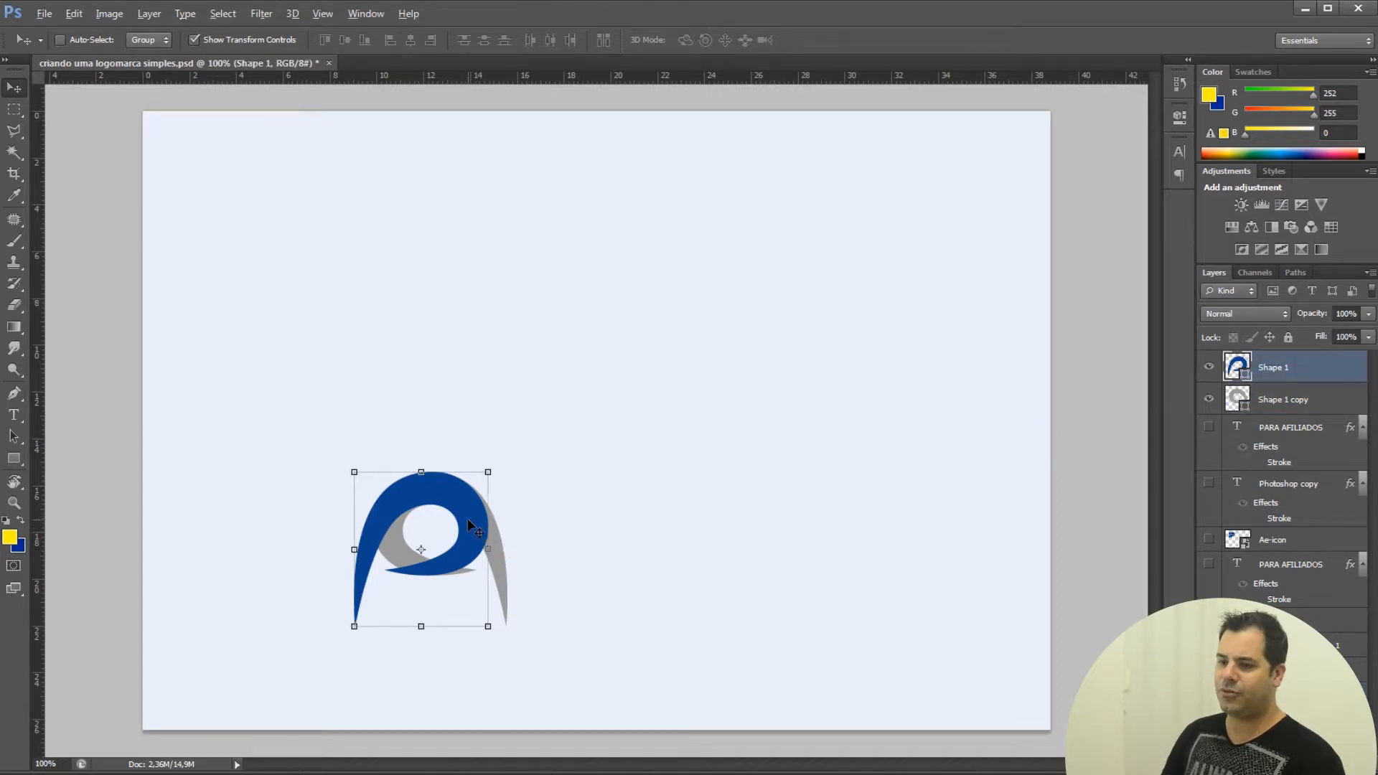
left_click_drag(468, 519, 759, 183)
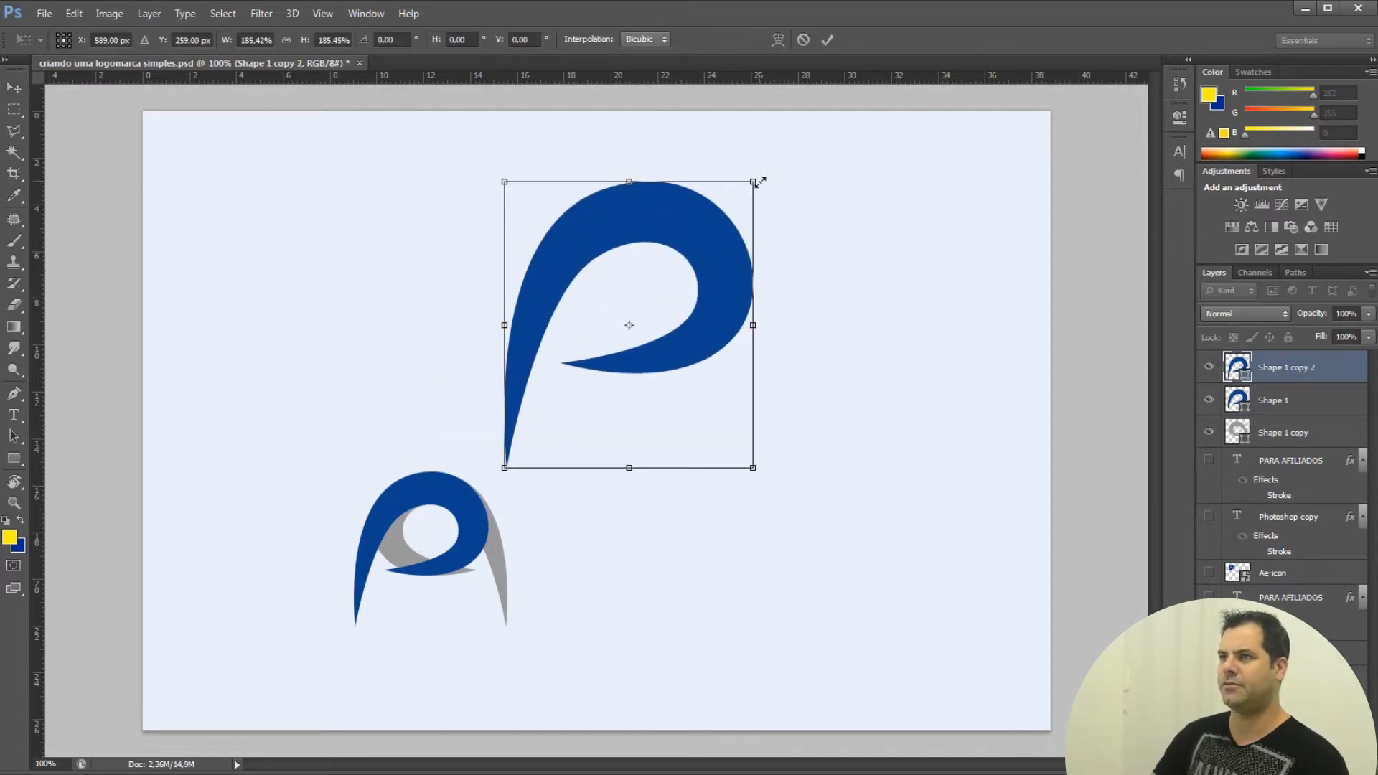
key("Return")
left_click_drag(732, 280, 707, 268)
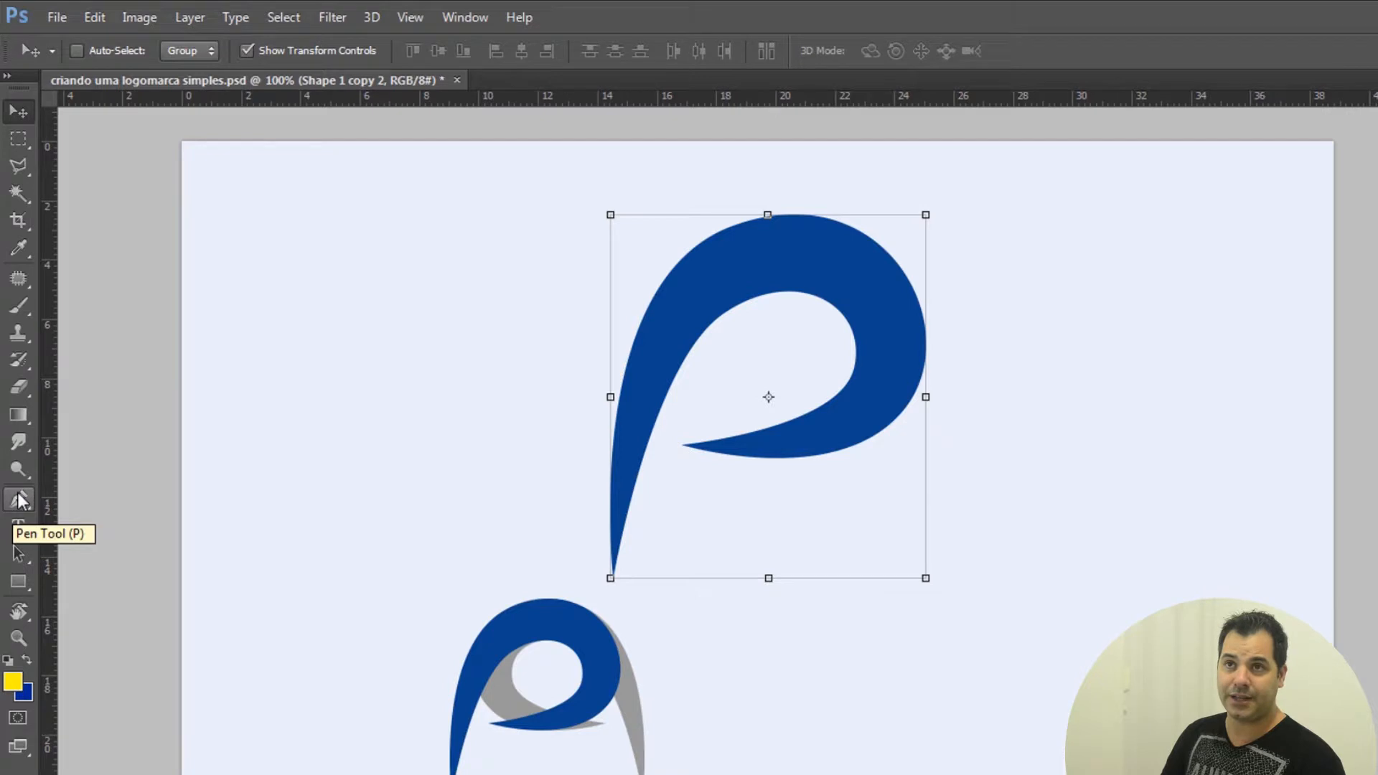
Step: Draw a closed blue P-shaped outline about 250 by 343 px with the Pen tool, to the left of the enlarged P
left_click(19, 499)
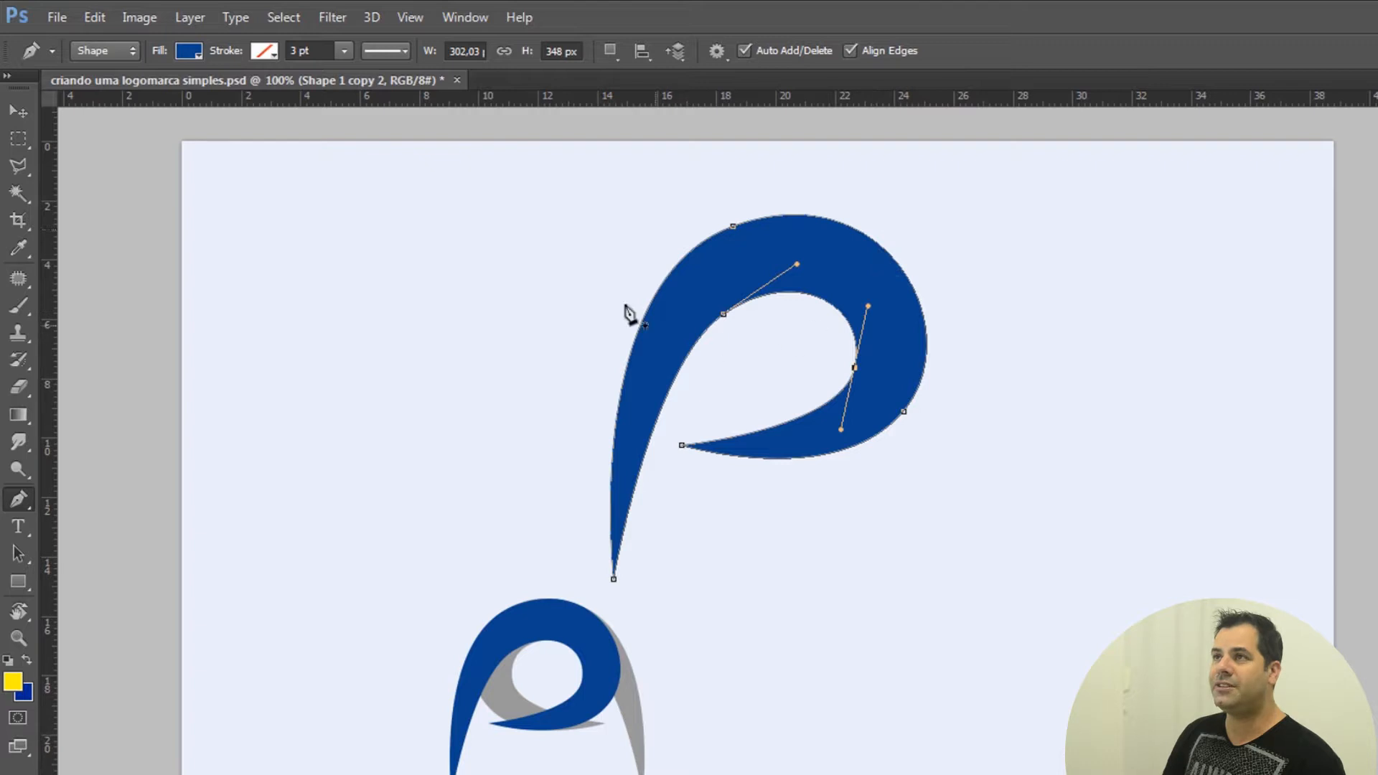
left_click(284, 334)
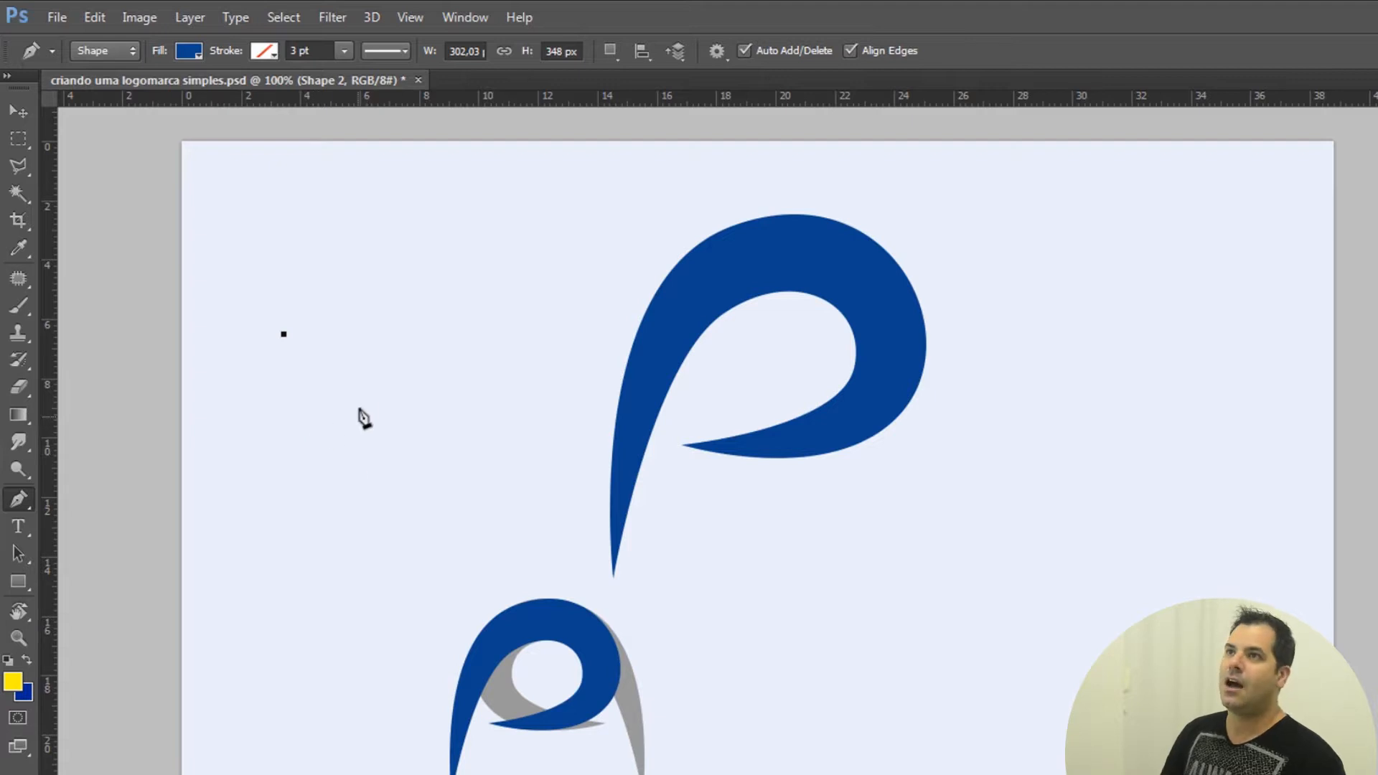
left_click_drag(470, 219, 601, 284)
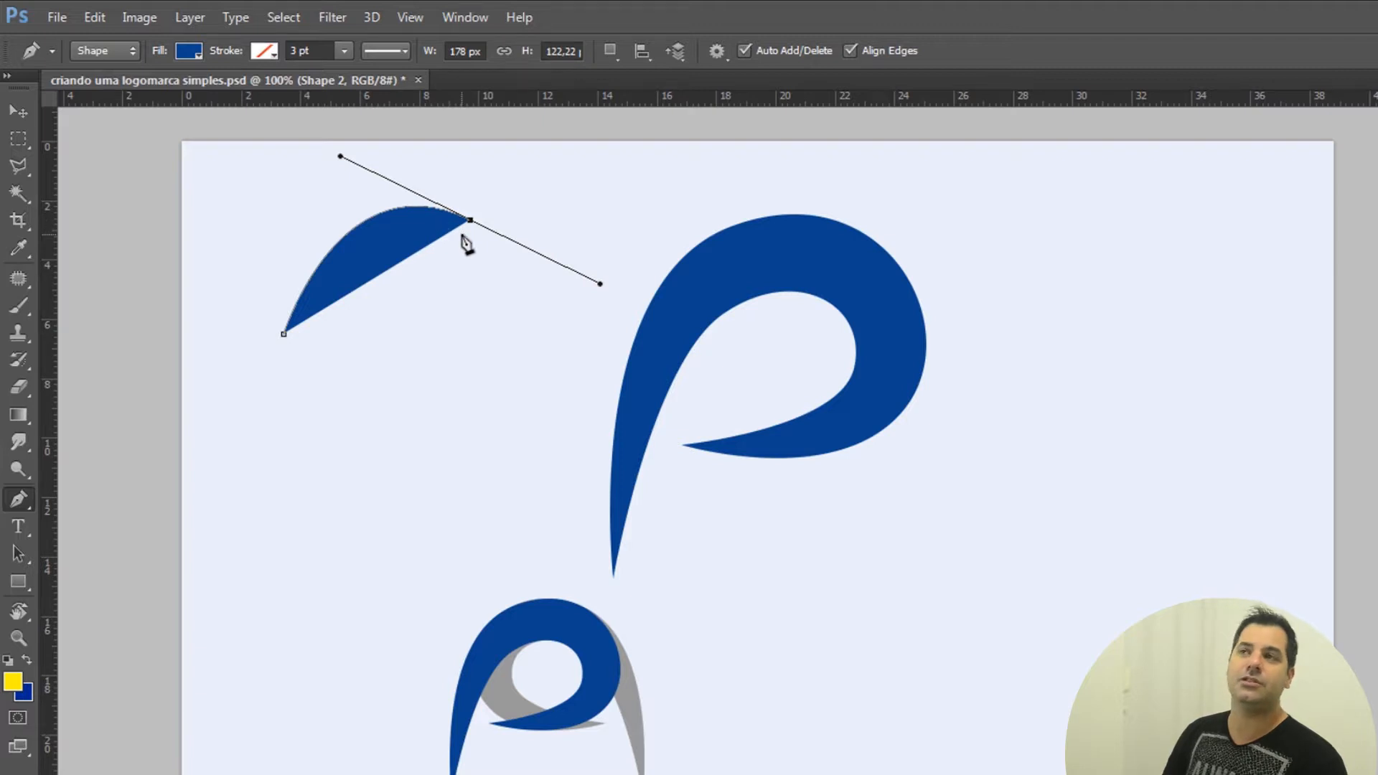
left_click_drag(518, 349, 512, 377)
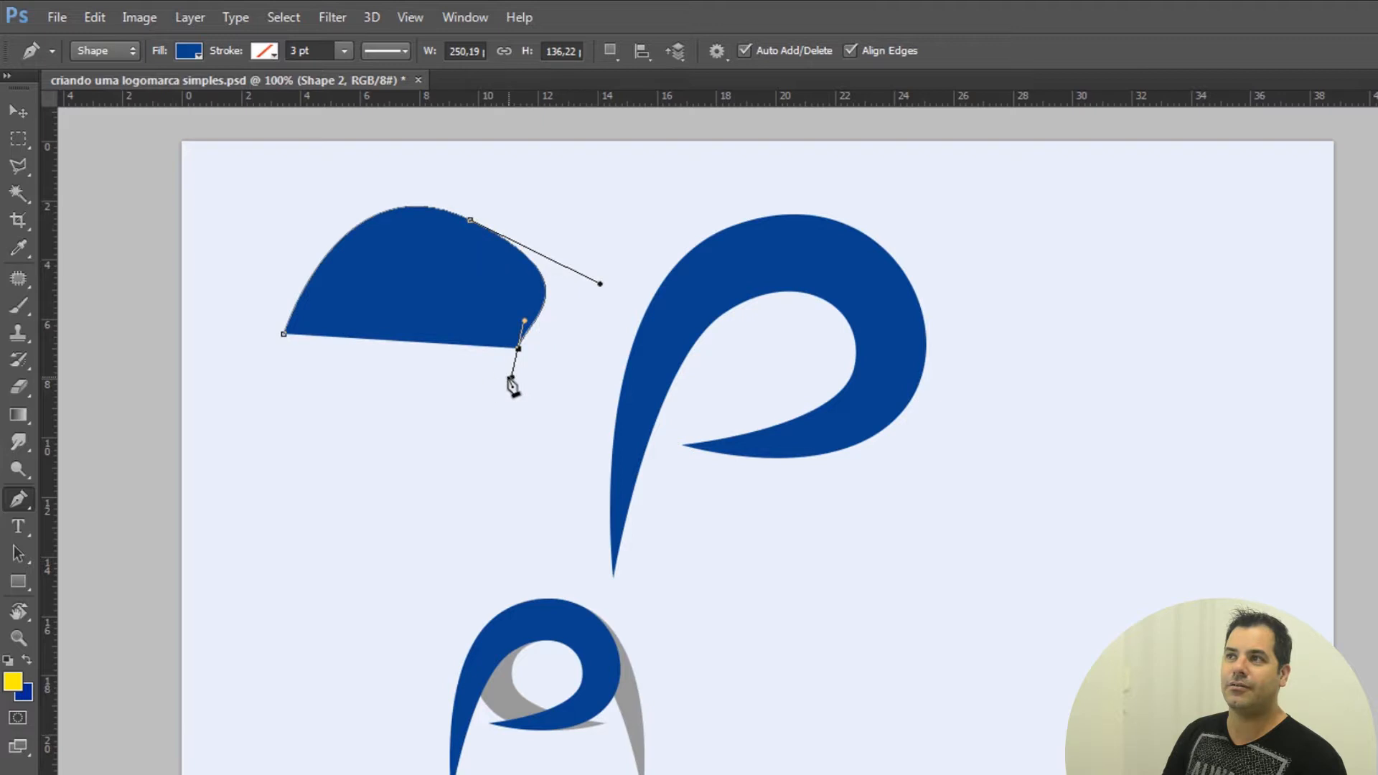
left_click(361, 380)
left_click_drag(481, 300, 471, 234)
left_click_drag(324, 384, 304, 478)
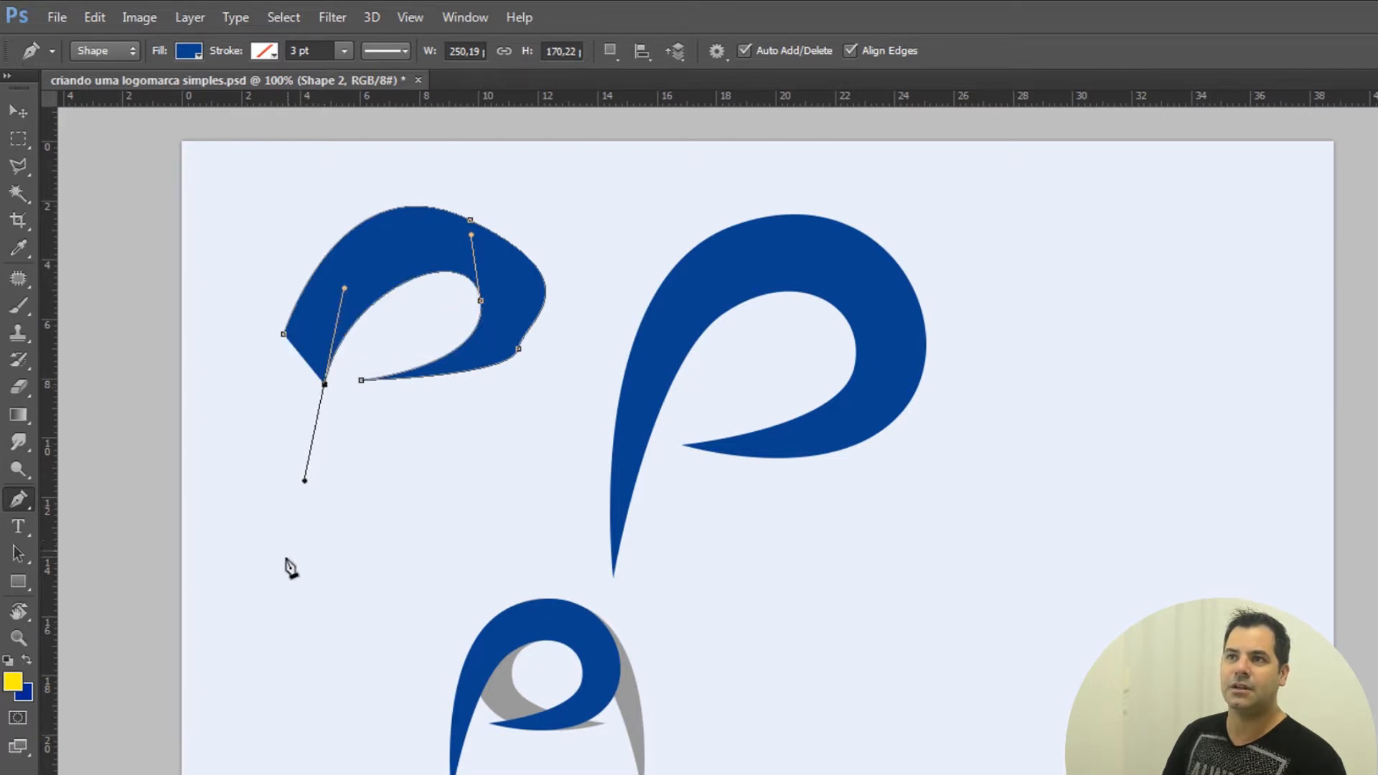
left_click(286, 565)
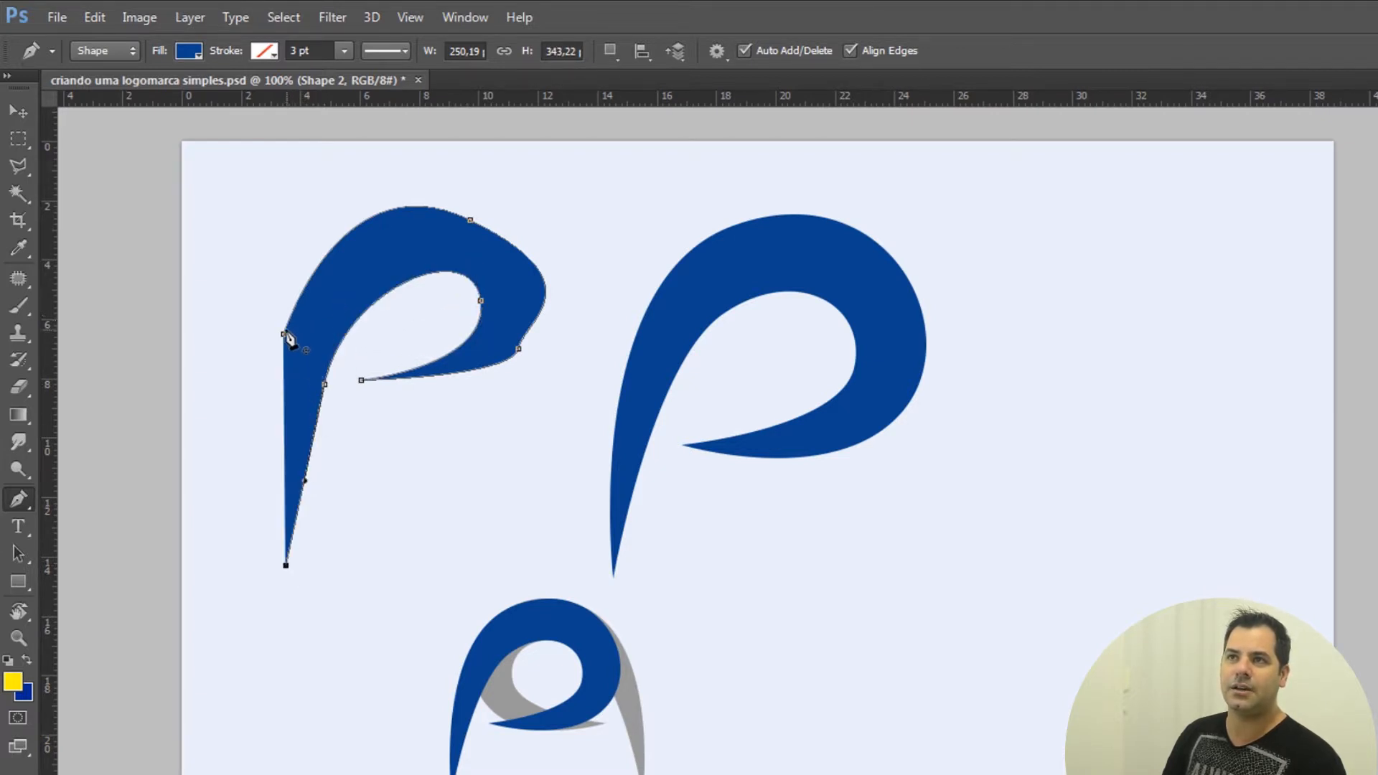
left_click(284, 335)
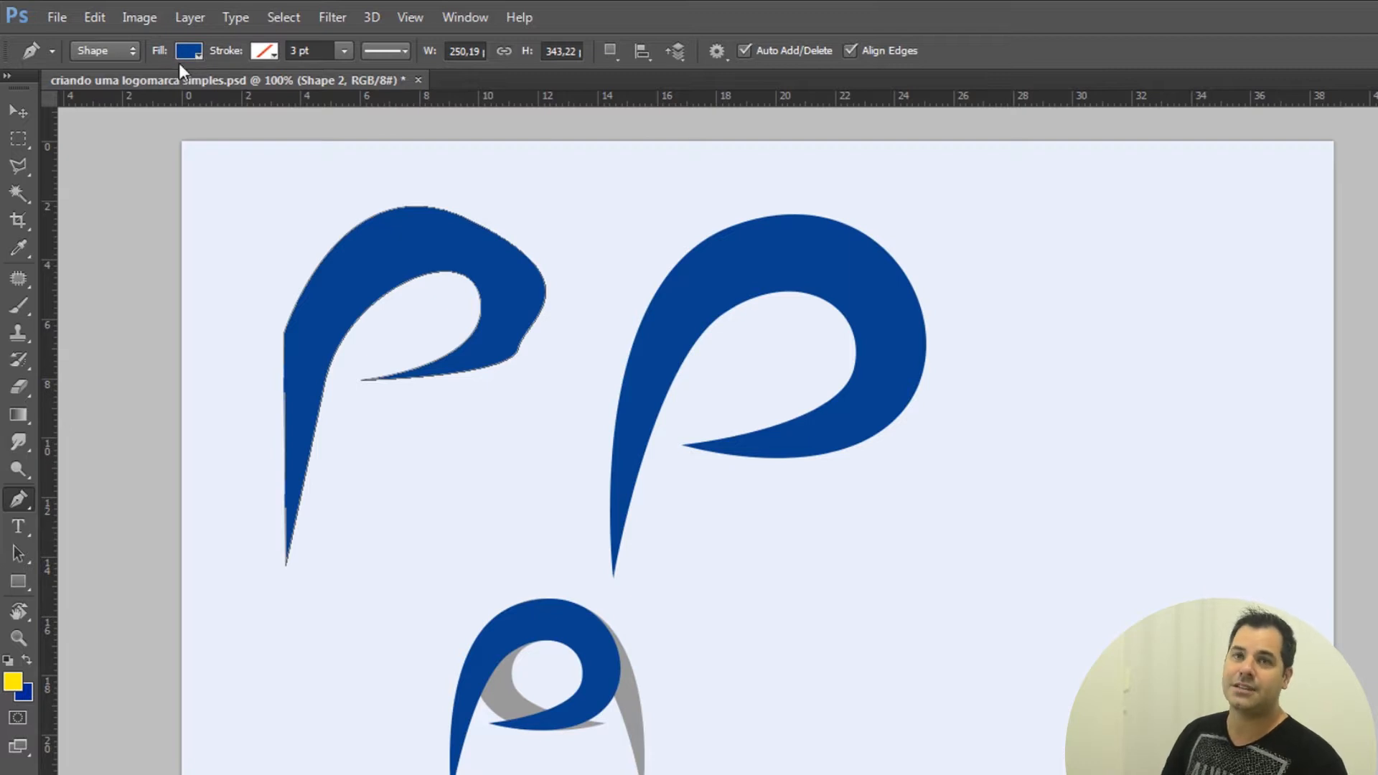
left_click(264, 50)
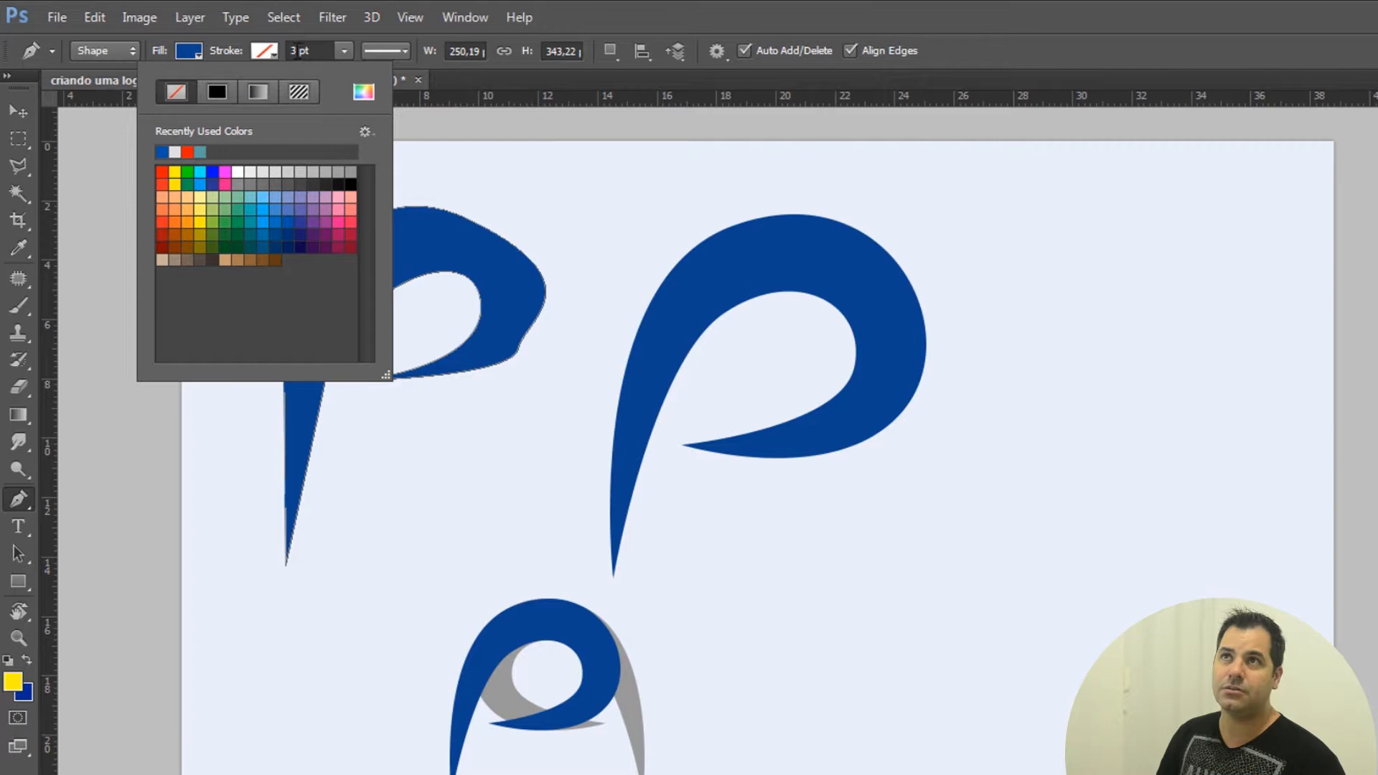
left_click(23, 109)
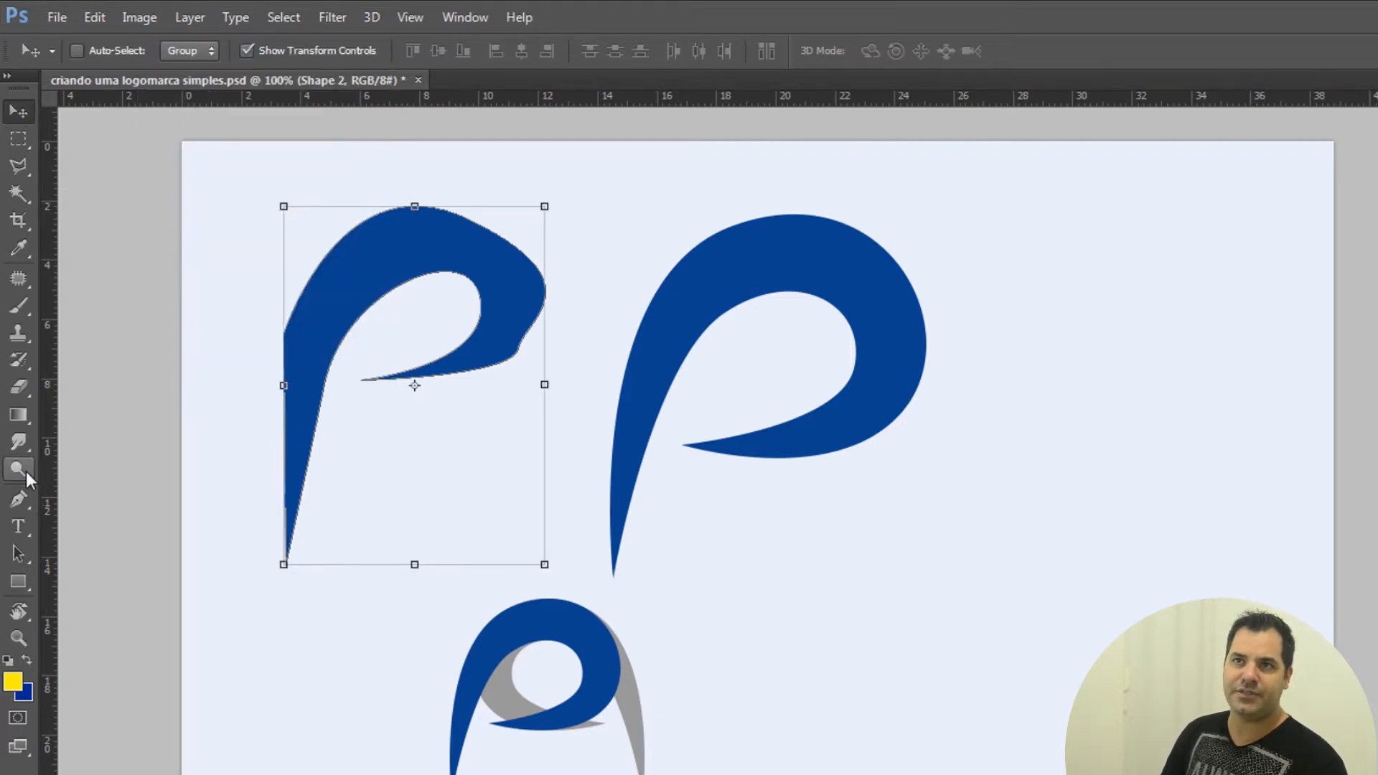
left_click(17, 498)
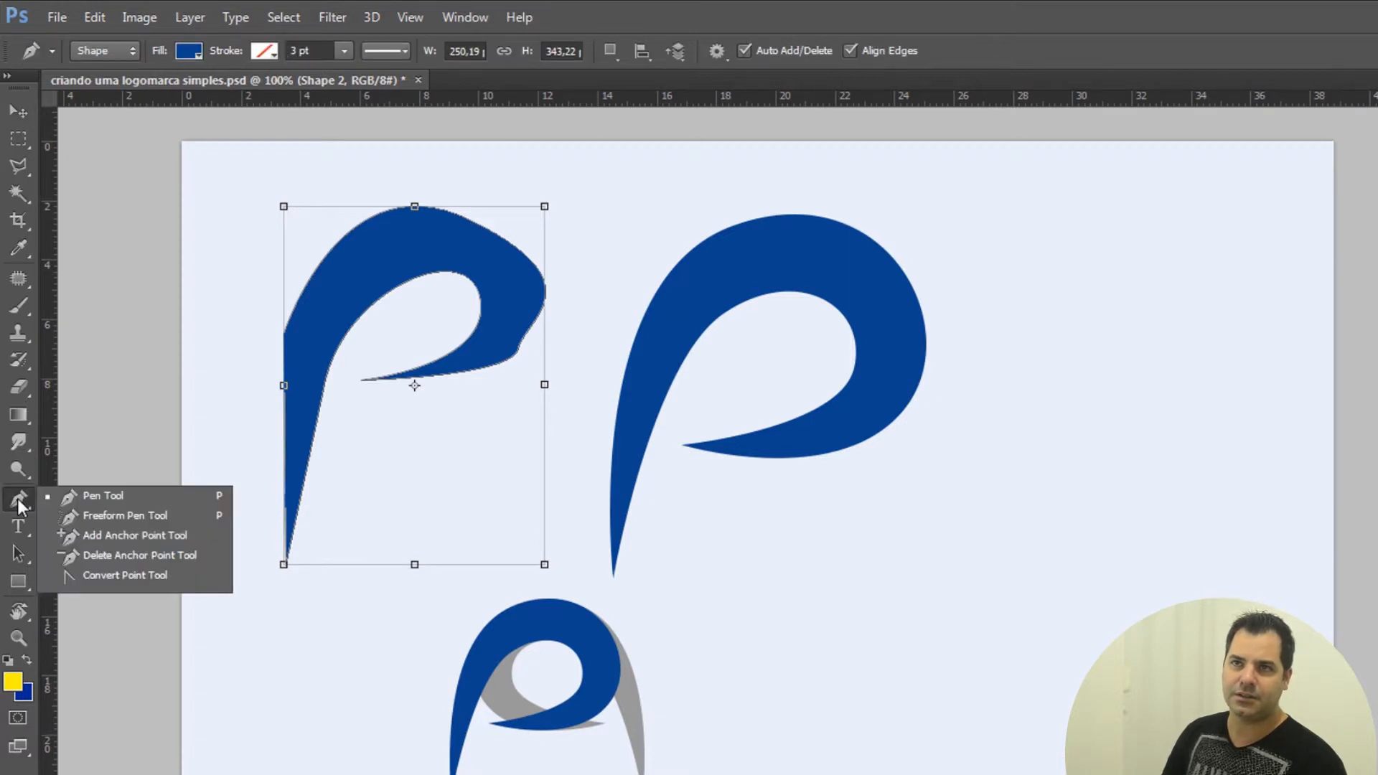
left_click(93, 564)
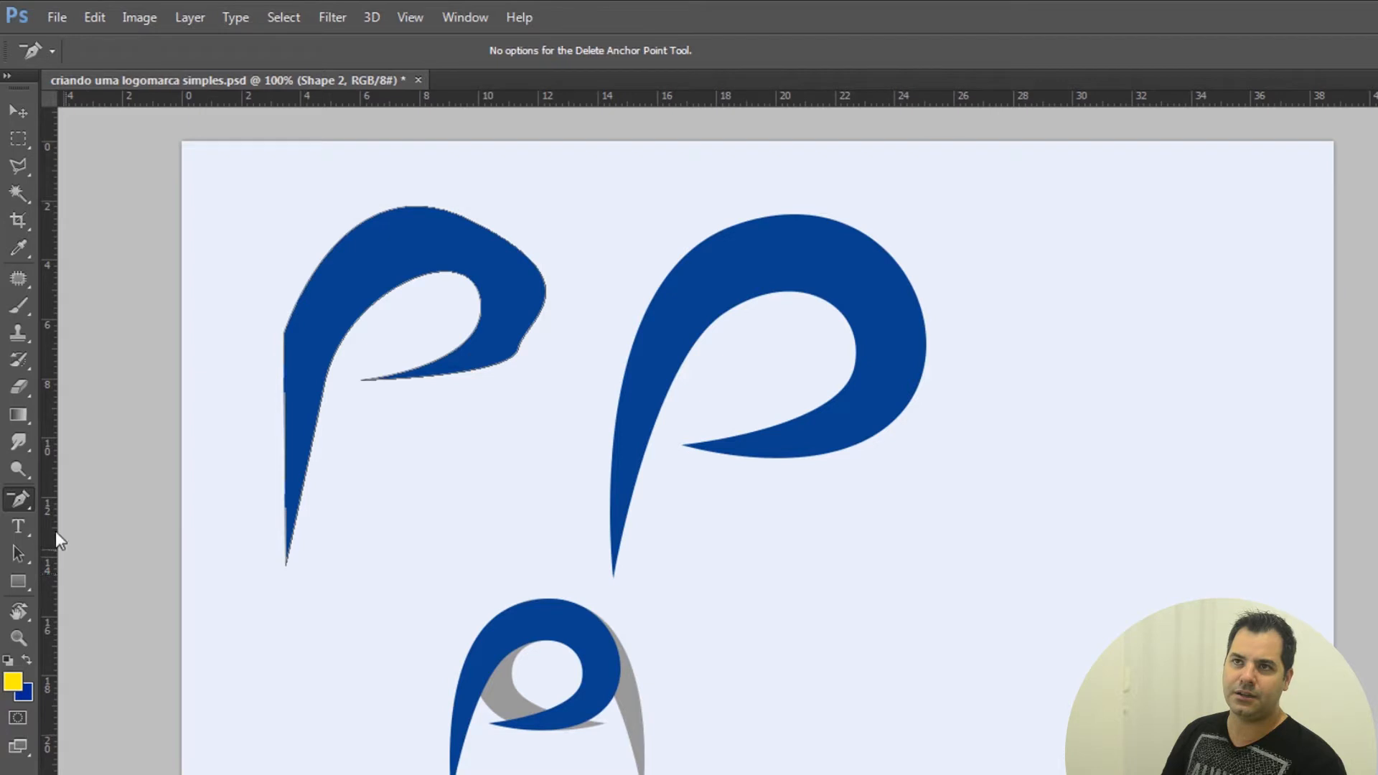
left_click(28, 496)
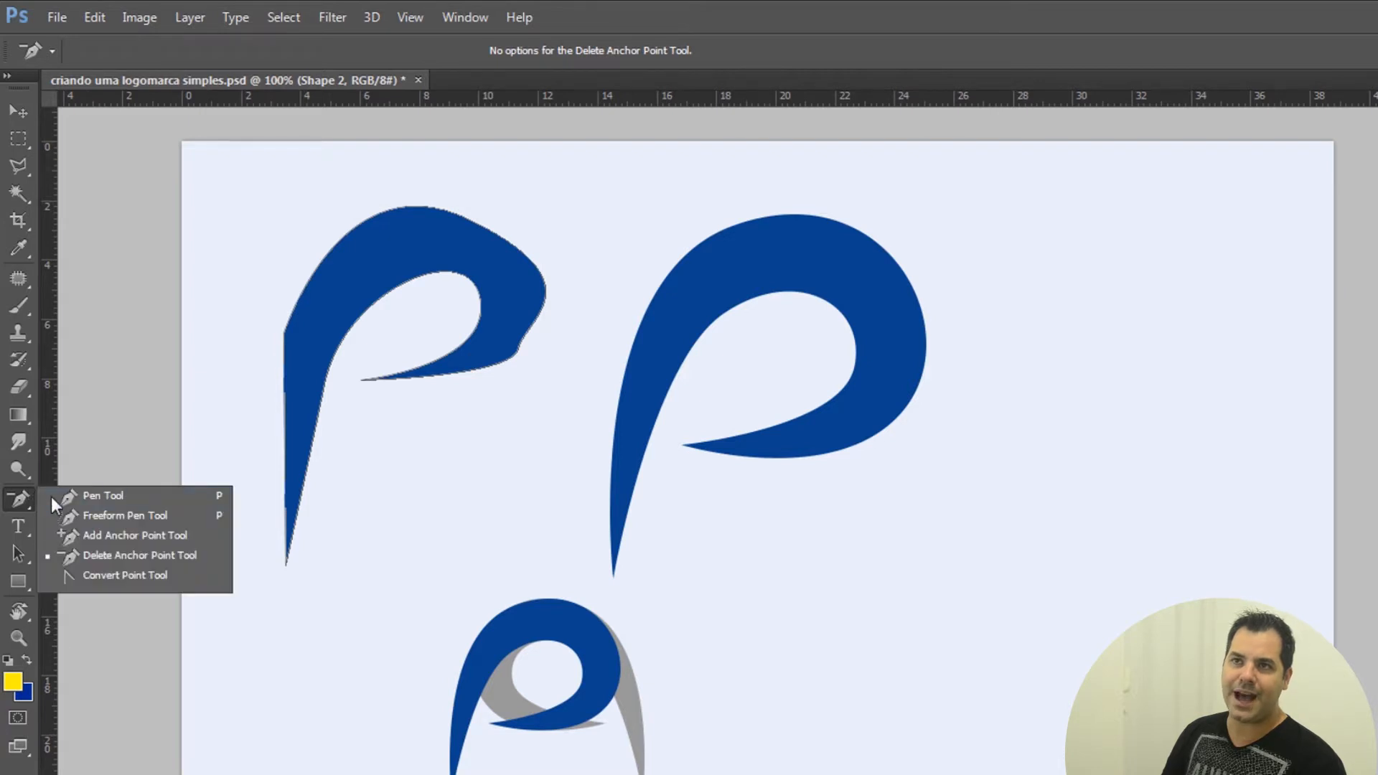
Step: Smooth the hand-drawn P's outer contour with the Convert Point tool, reshaping its lower-right, top and left anchors
left_click(96, 577)
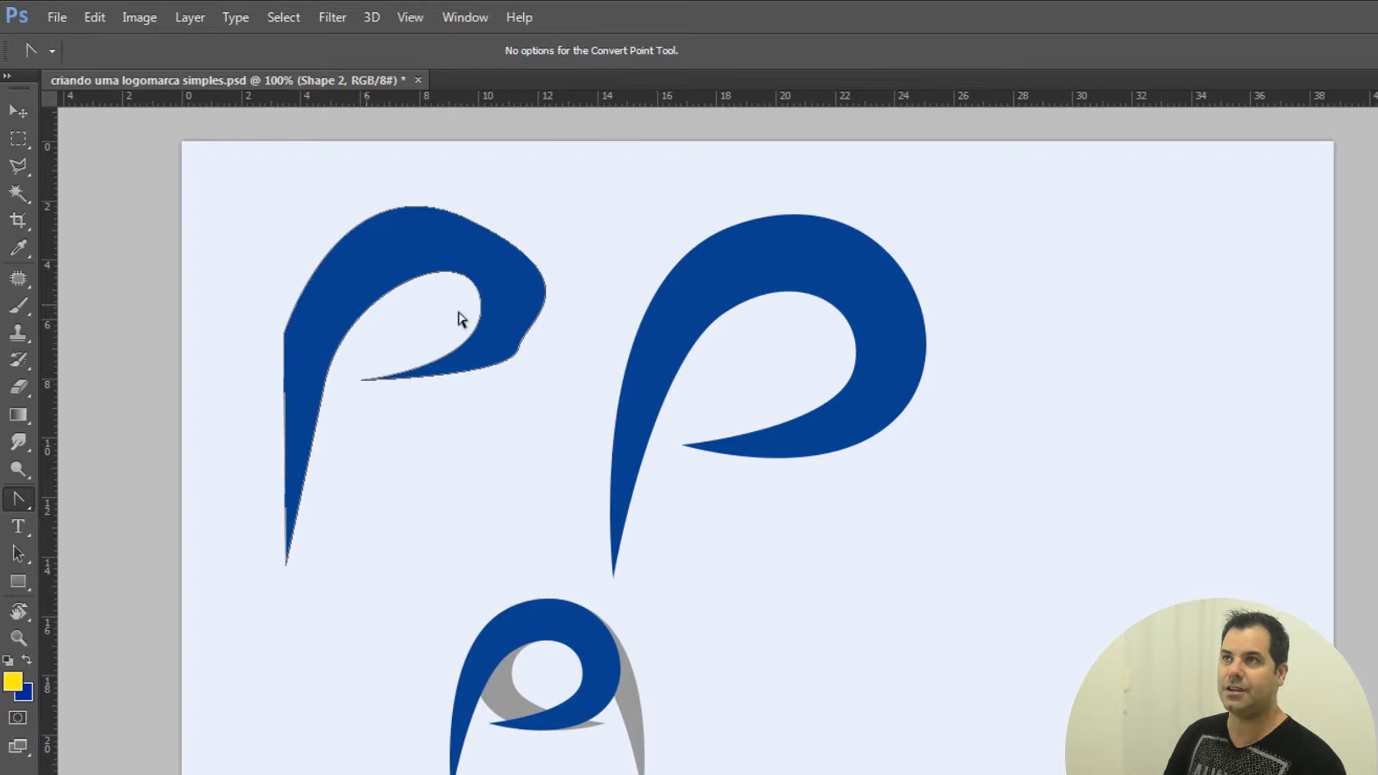
left_click(546, 294)
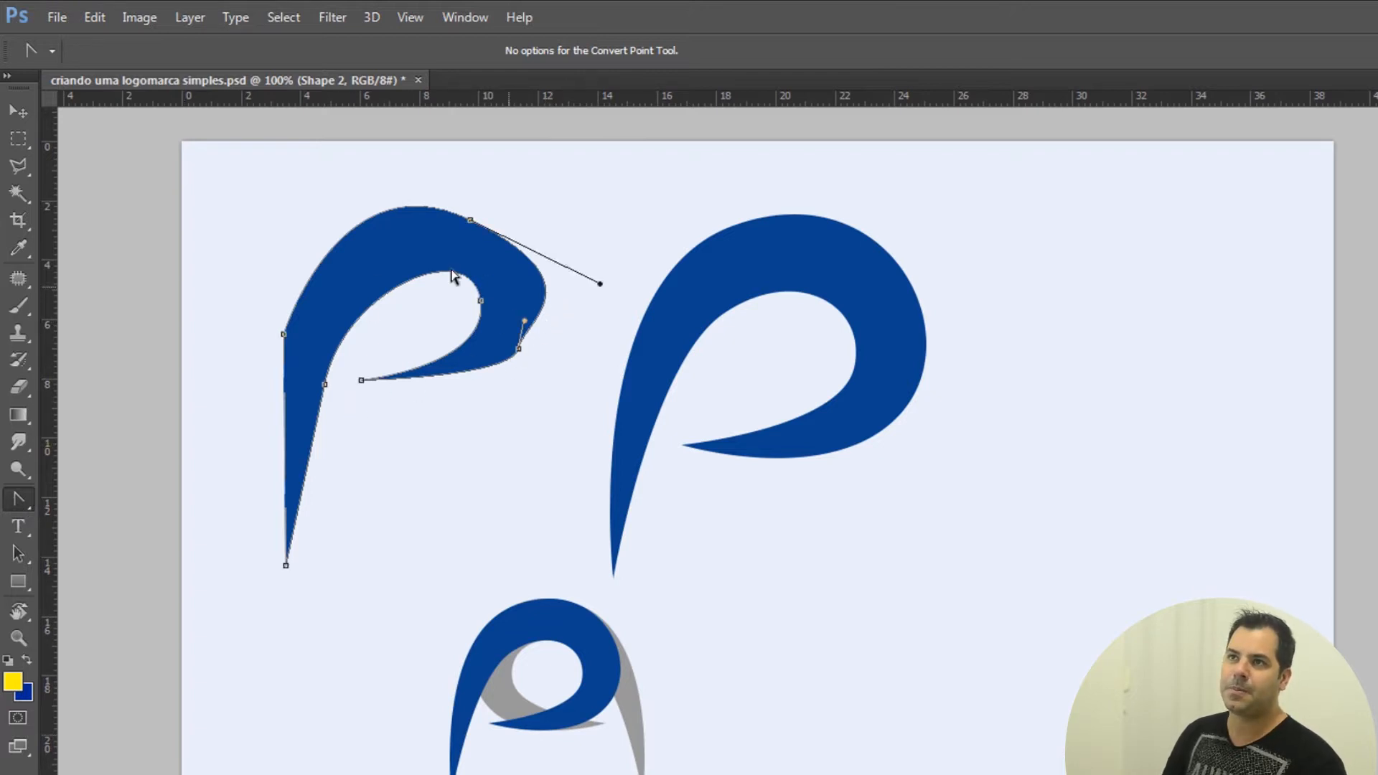
left_click_drag(520, 352, 487, 378)
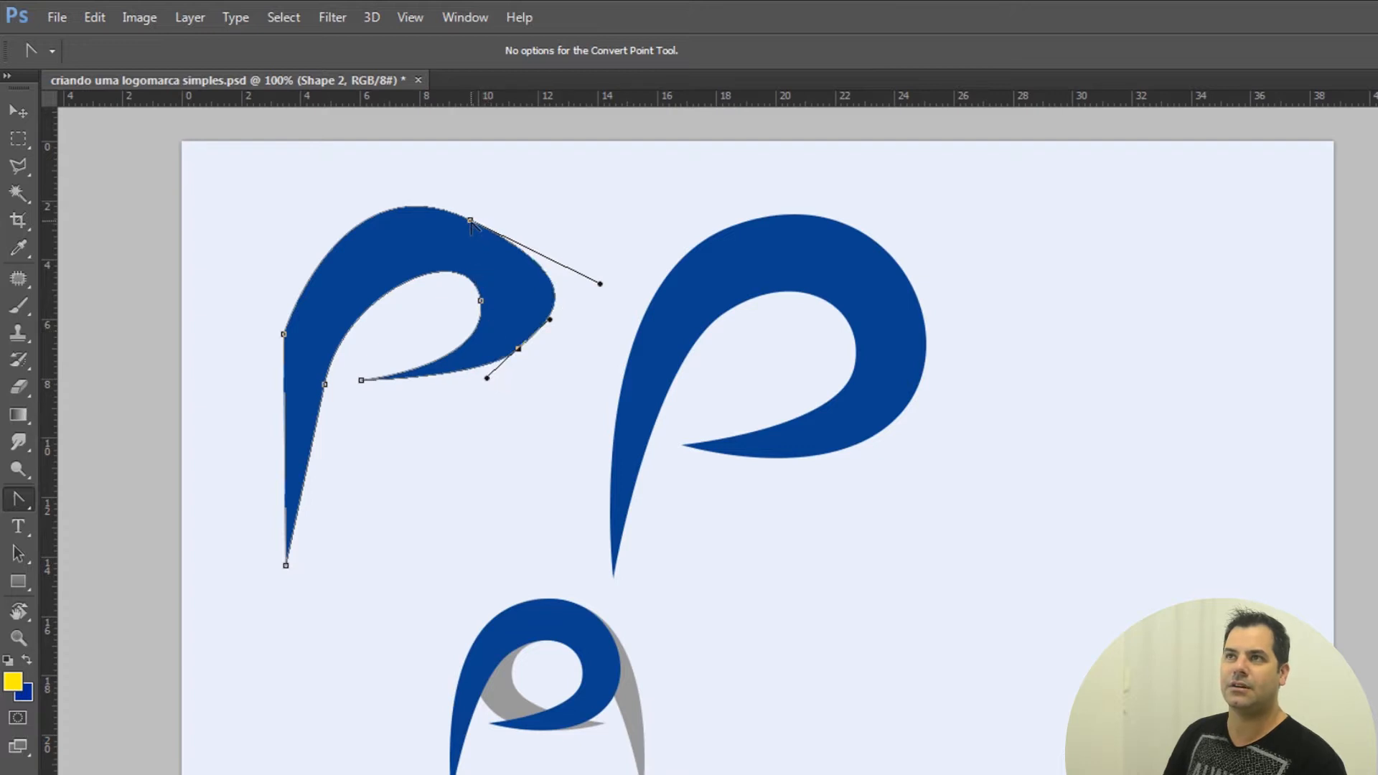
left_click_drag(471, 219, 583, 239)
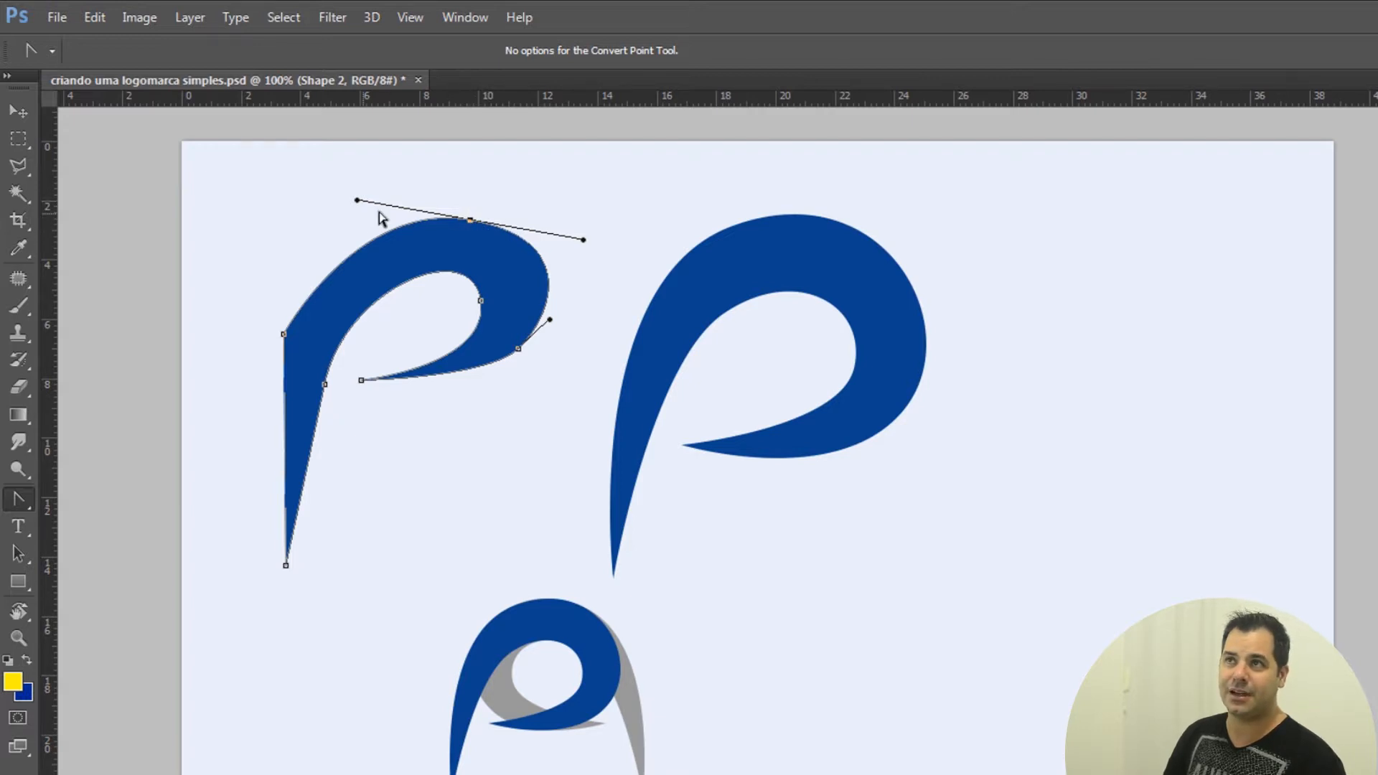
left_click_drag(473, 222, 467, 206)
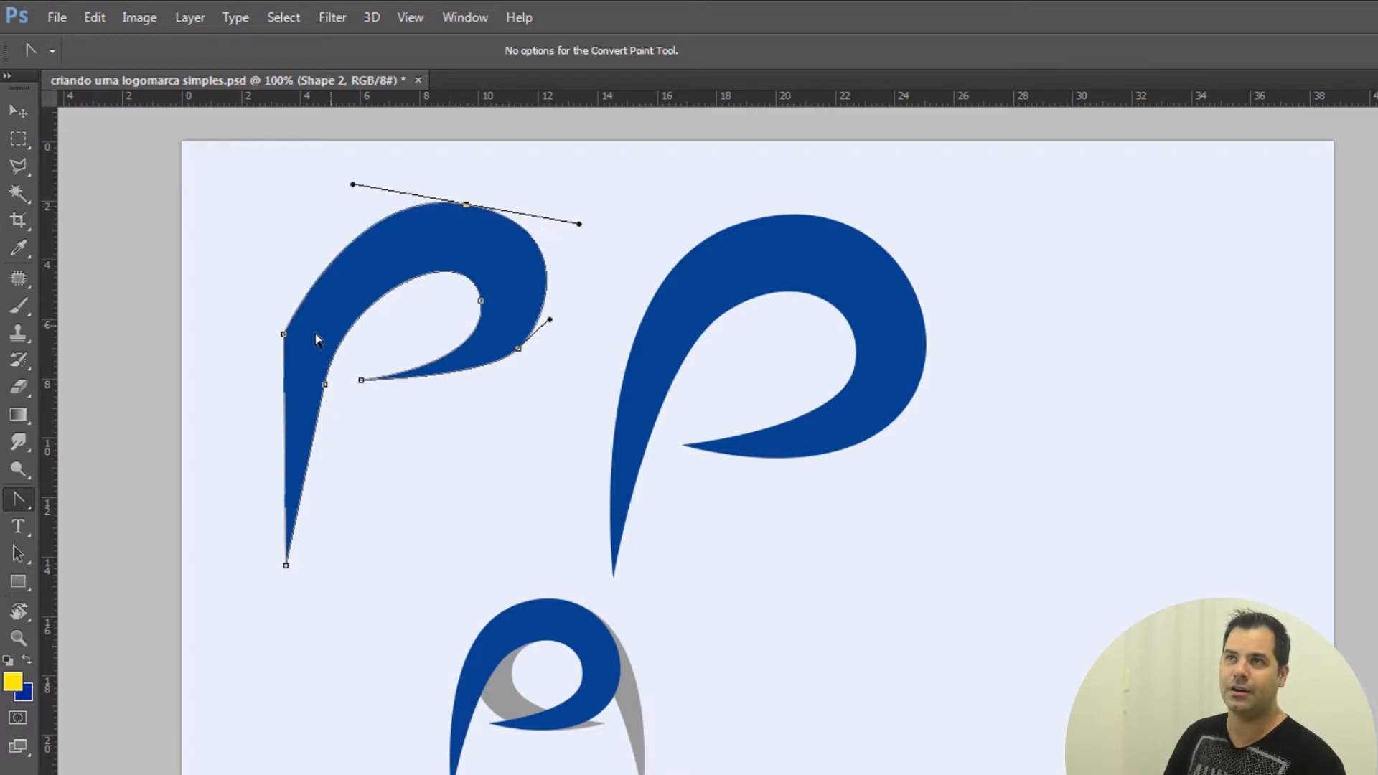
left_click_drag(284, 336, 302, 265)
Step: Refine the hand-drawn P's inner curve and round its bowl by adjusting the inner, lower-right and top anchors
left_click(325, 371)
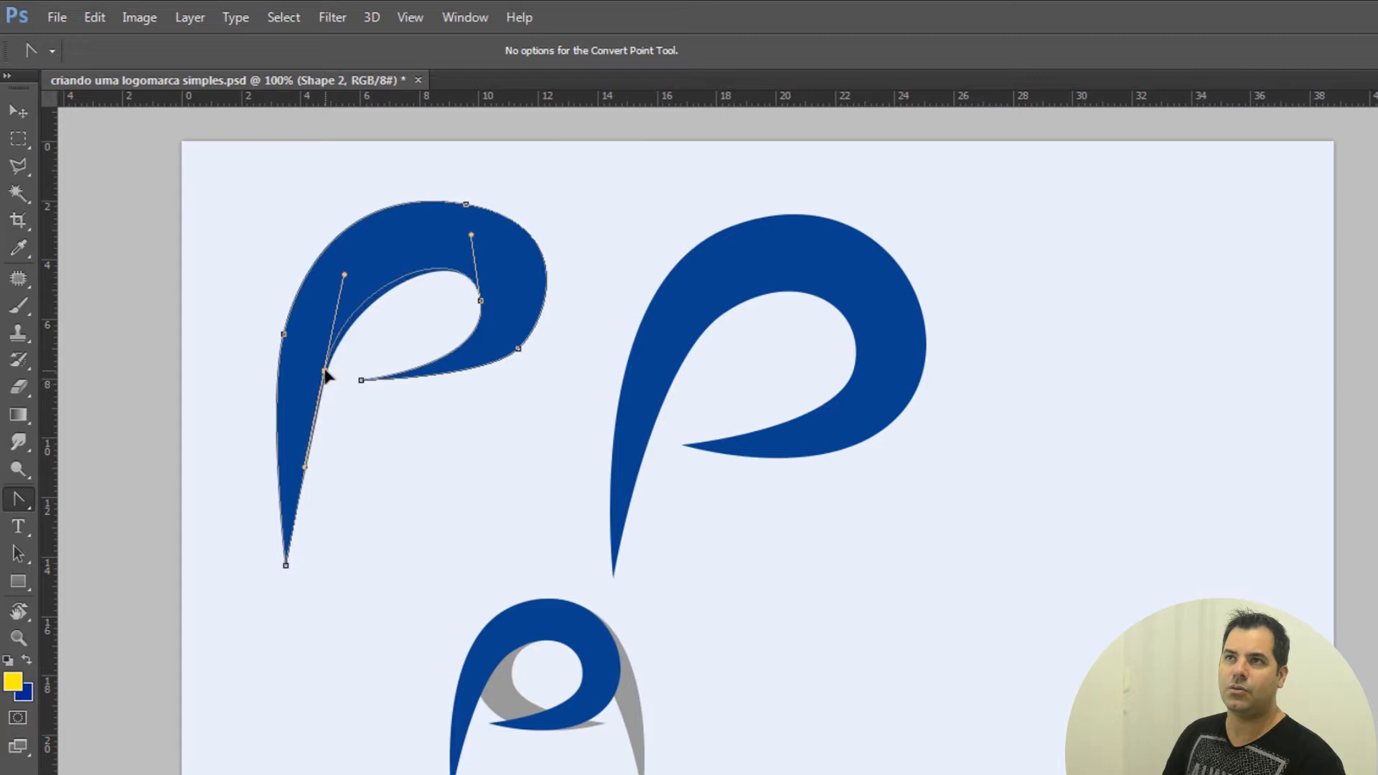
left_click_drag(480, 300, 463, 230)
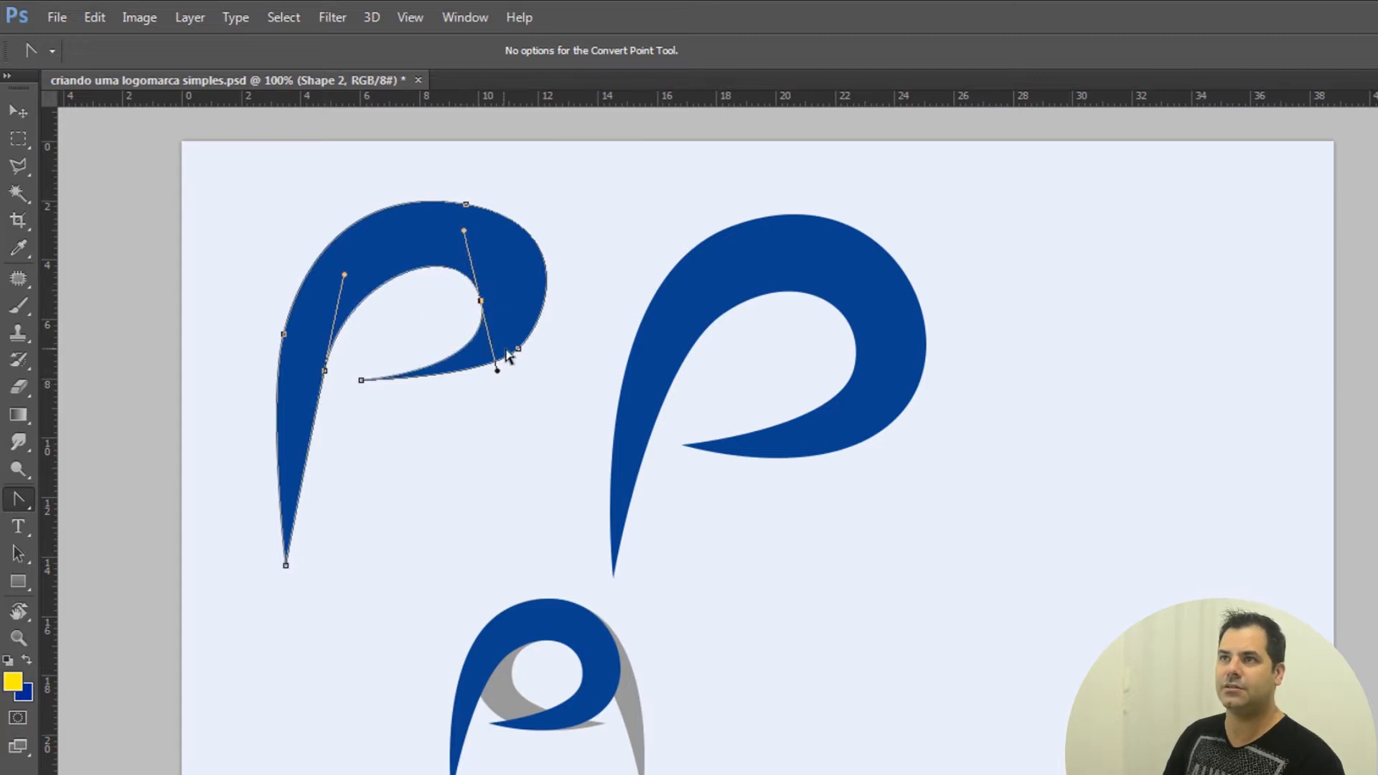
mouse_move(518, 348)
left_mouse_down()
mouse_move(471, 407)
mouse_move(518, 359)
left_mouse_up()
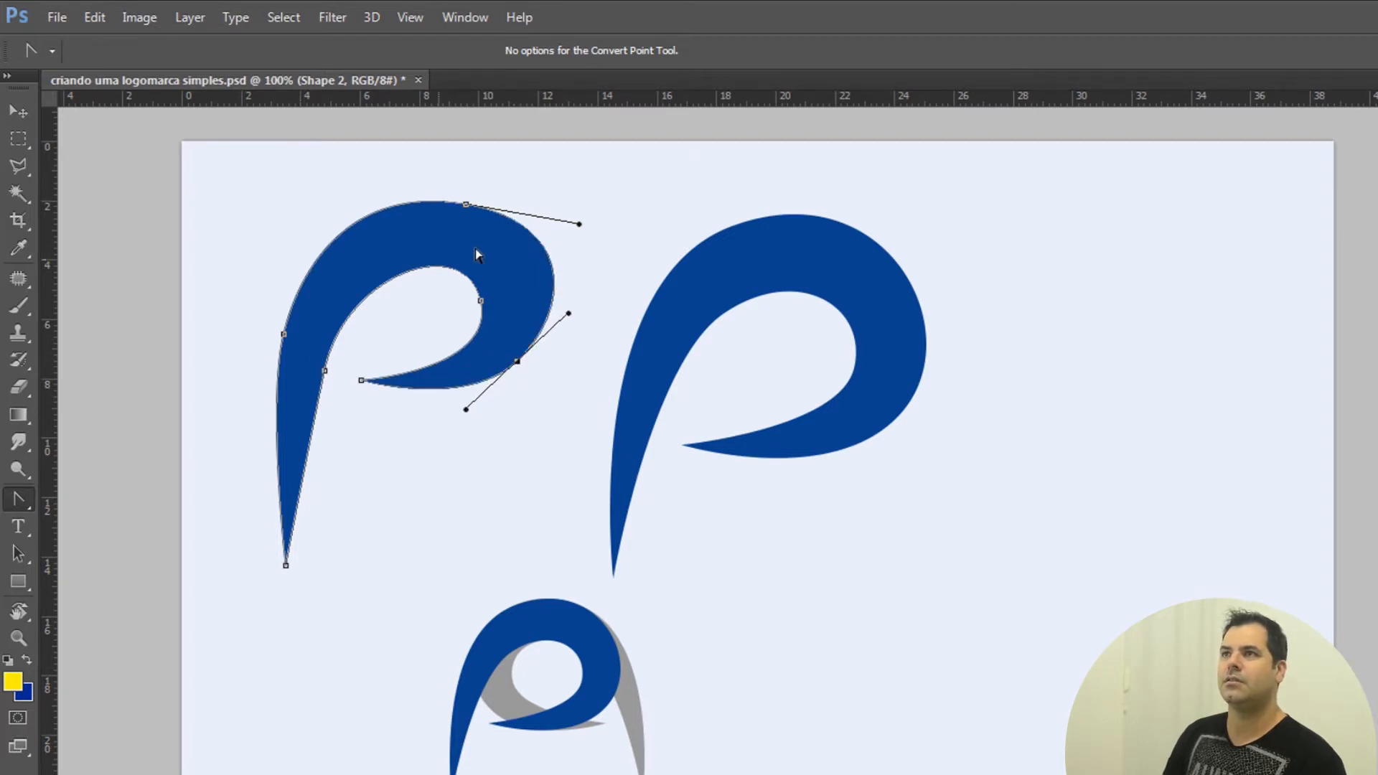
left_click_drag(467, 206, 559, 234)
left_click_drag(480, 302, 454, 226)
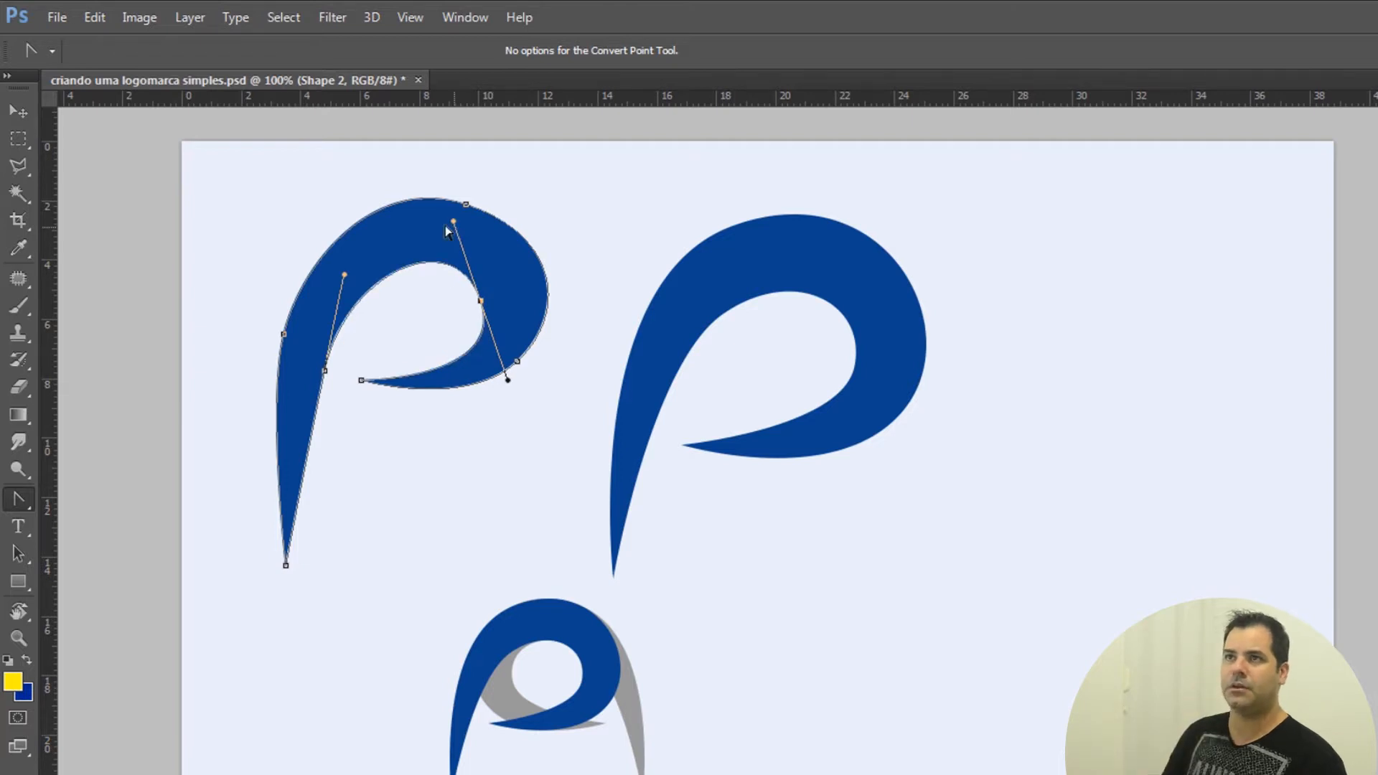
left_click_drag(325, 370, 303, 244)
Step: Move the hand-drawn P over the enlarged P and set the enlarged P's opacity to 30%
left_click(19, 111)
left_click_drag(533, 328, 818, 310)
left_click(919, 373, "ctrl")
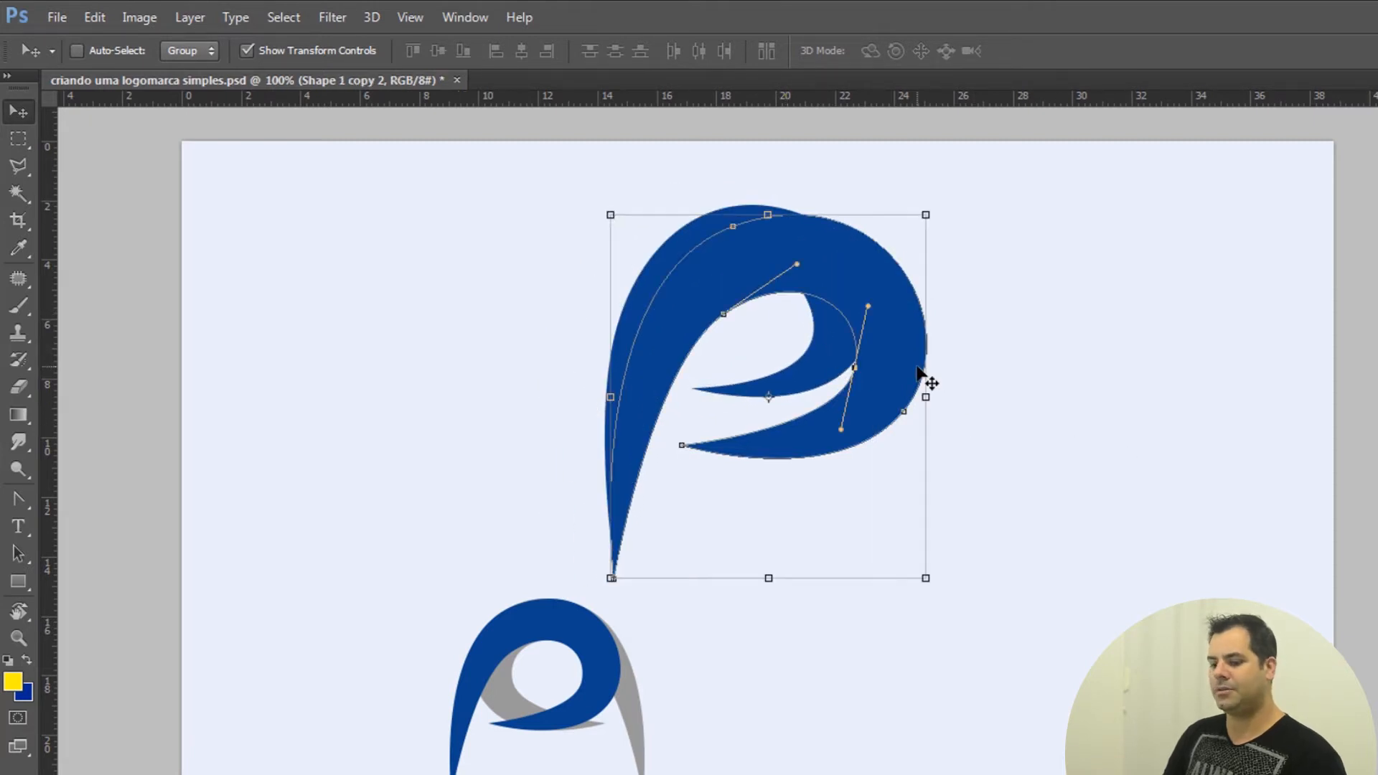
key("3")
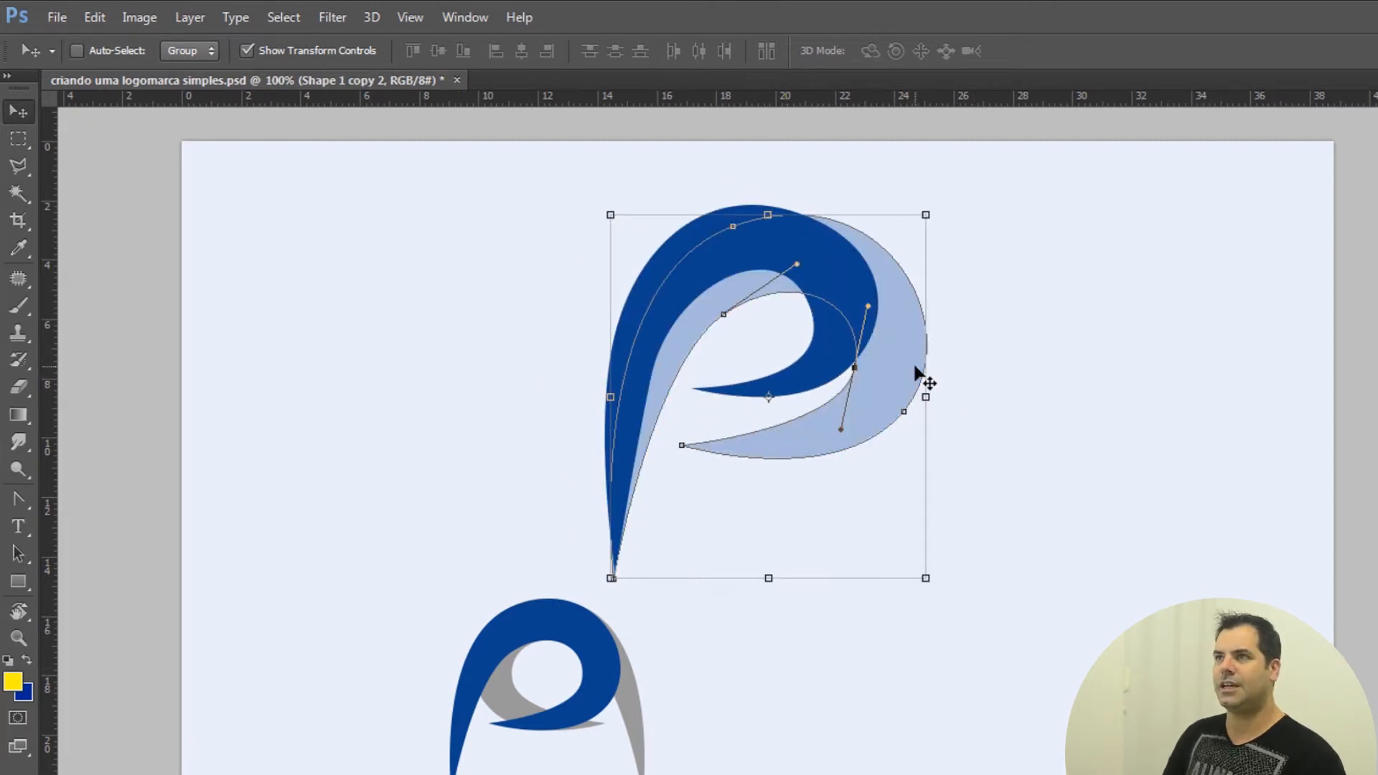
Step: Reposition the hand-drawn P's lower-right, bowl-tip and inner anchors to match the faded P beneath it
left_click(700, 265, "ctrl")
left_click(10, 505)
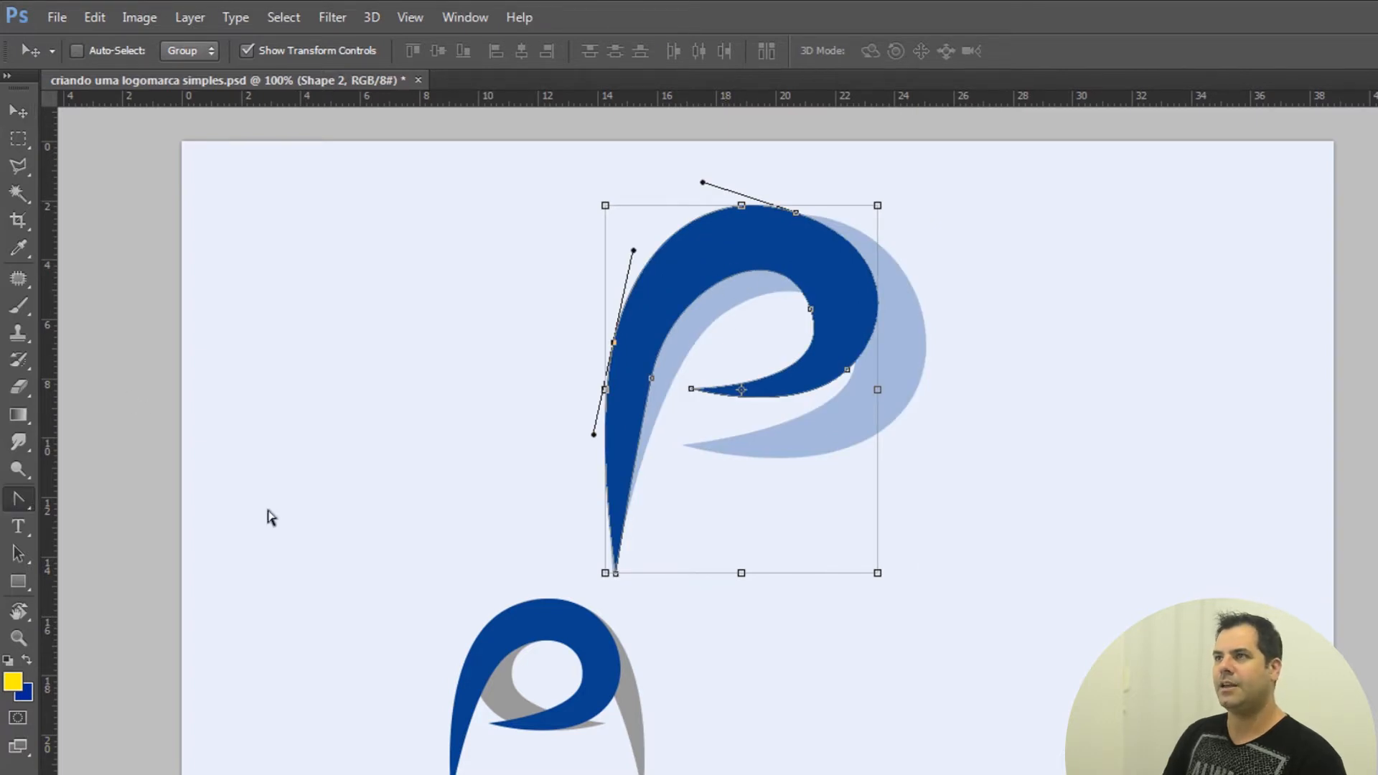
left_click_drag(849, 374, 894, 420)
left_click_drag(690, 392, 686, 446)
left_click_drag(810, 312, 854, 333)
left_click_drag(653, 381, 640, 472)
Step: Shift the hand-drawn P's top and left anchors and reshape the top curve's handles to follow the faded P beneath
left_click_drag(796, 214, 913, 218)
left_click_drag(798, 217, 925, 255)
left_click_drag(829, 227, 844, 236)
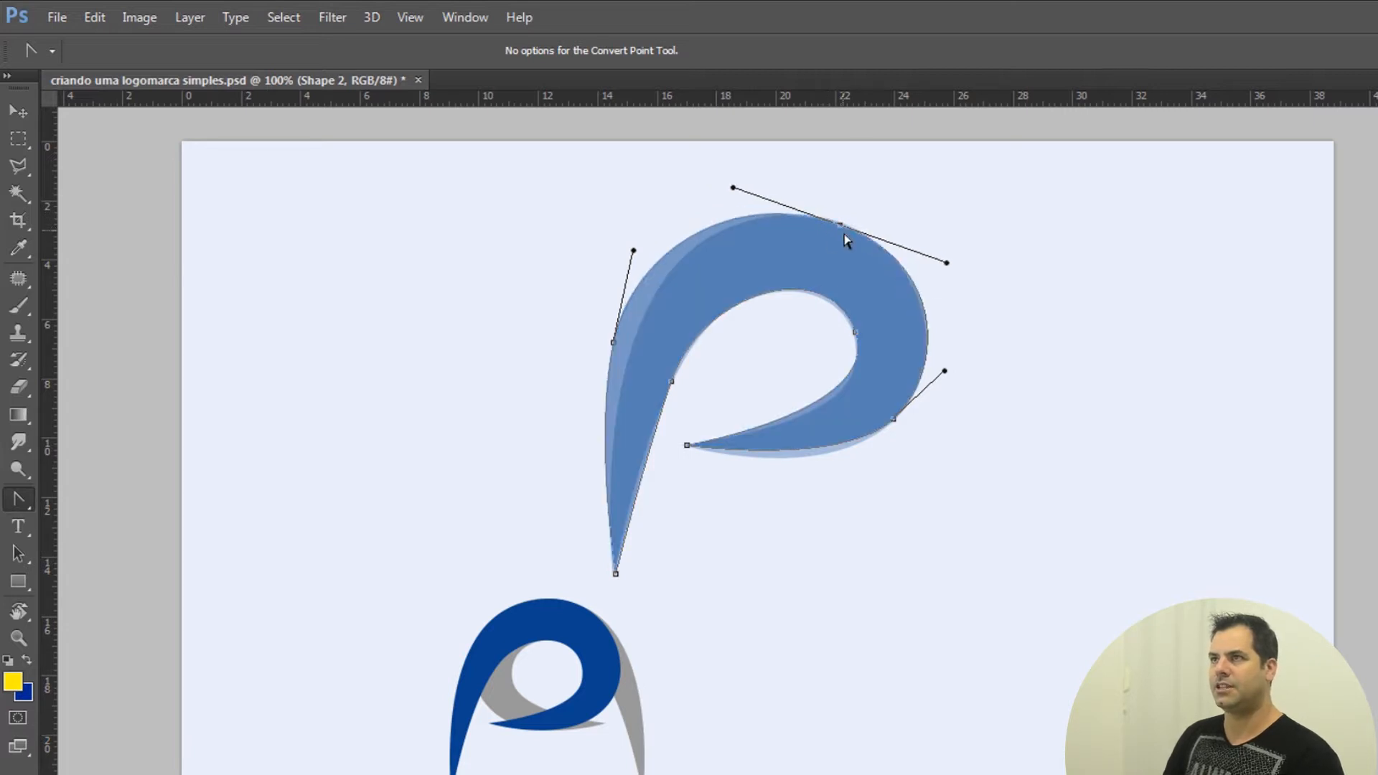
left_click_drag(946, 264, 937, 266)
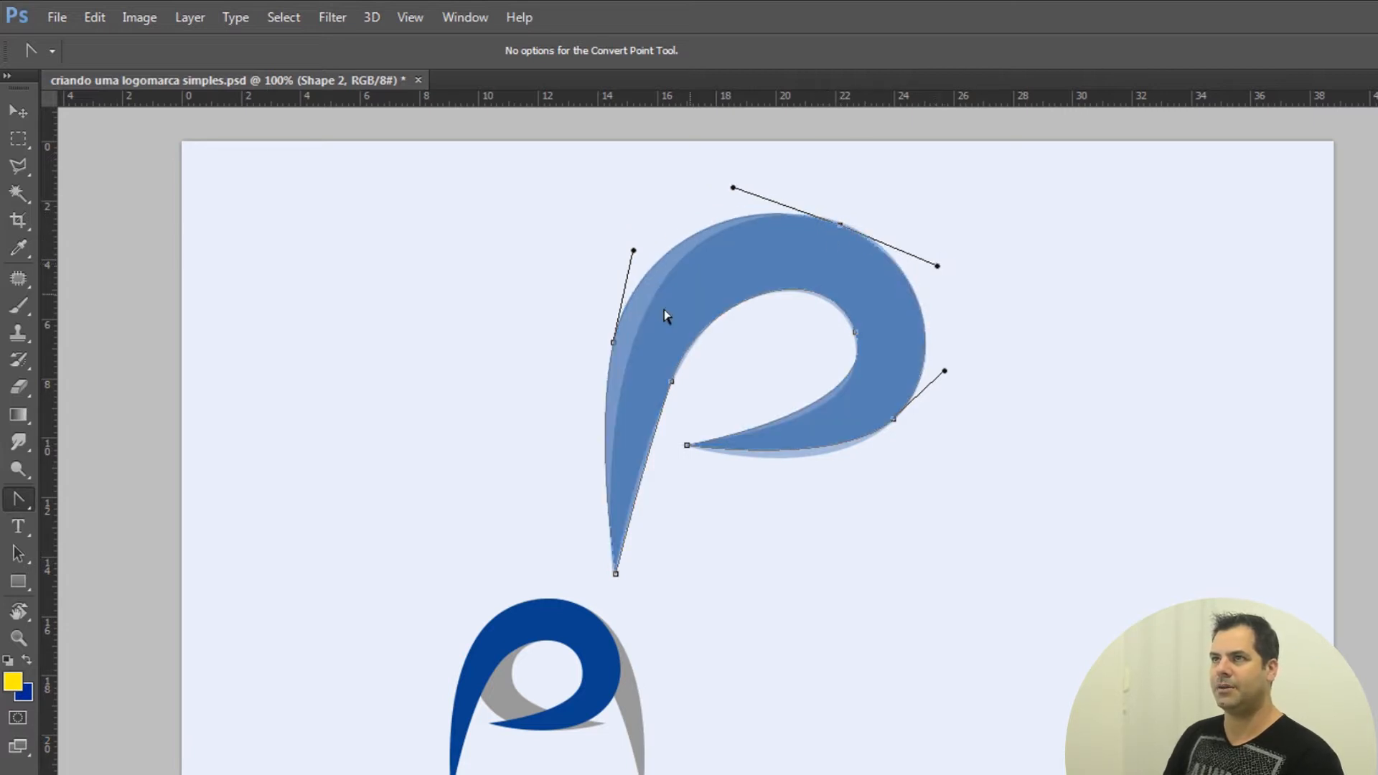
left_click_drag(623, 347, 629, 360)
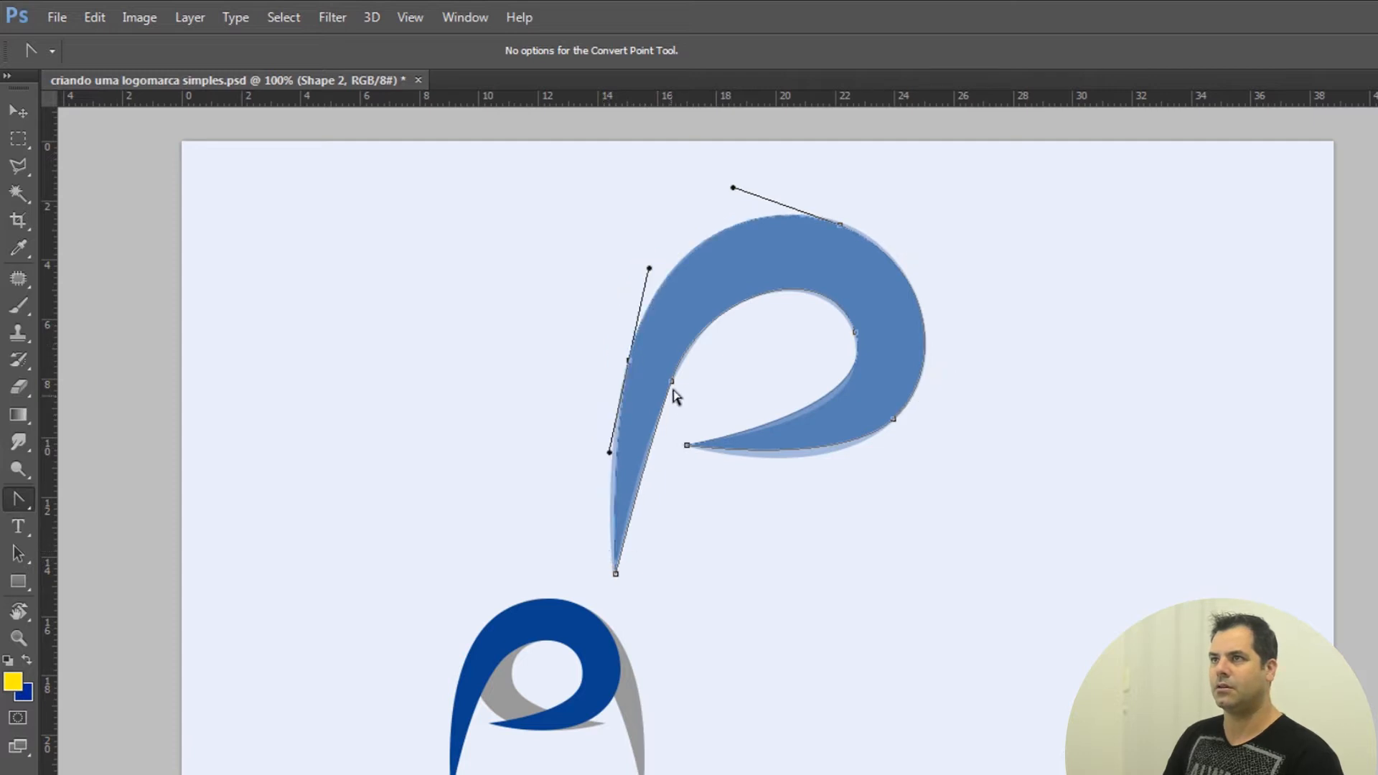
Step: Fine-tune the lower-right, inner and left anchors of the hand-drawn P so its contour follows the faded P
left_click(890, 428)
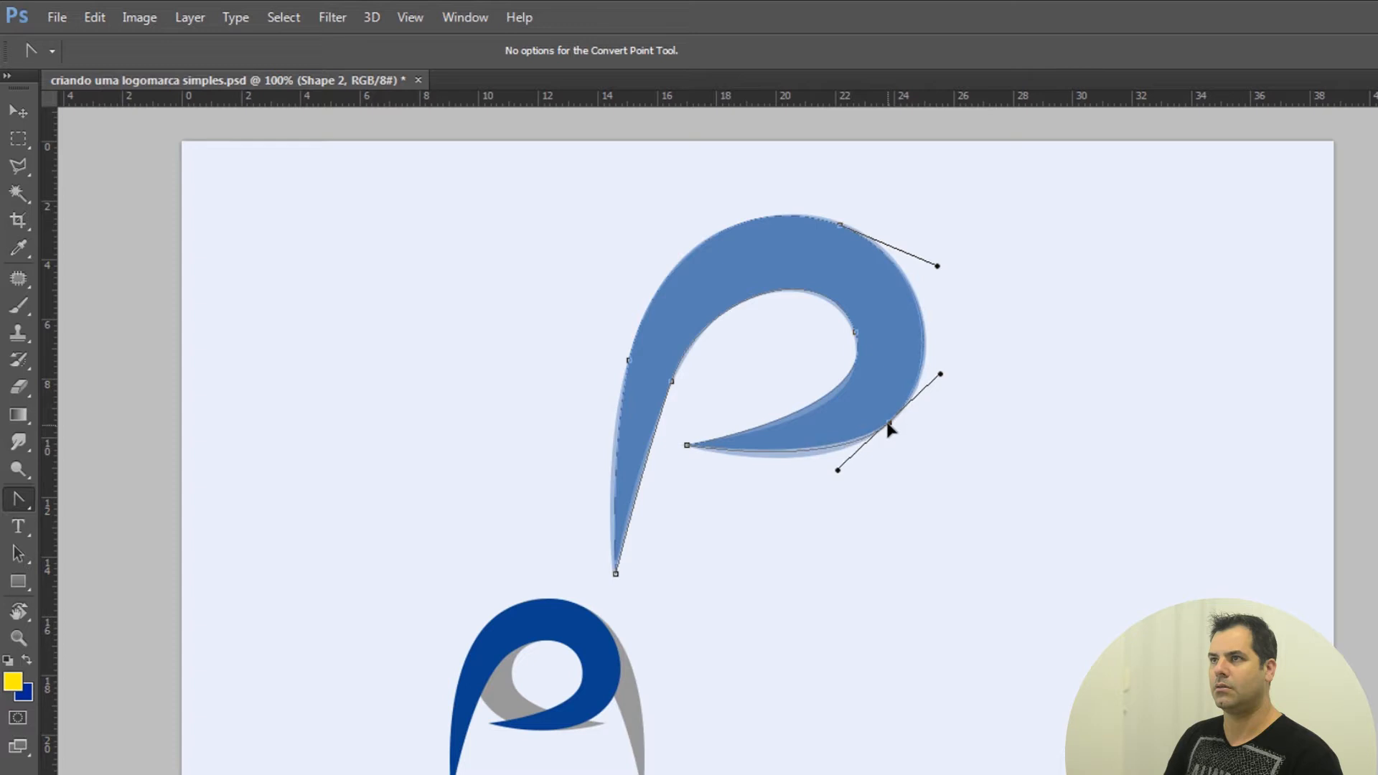
left_click_drag(837, 470, 819, 481)
left_click_drag(854, 335, 881, 412)
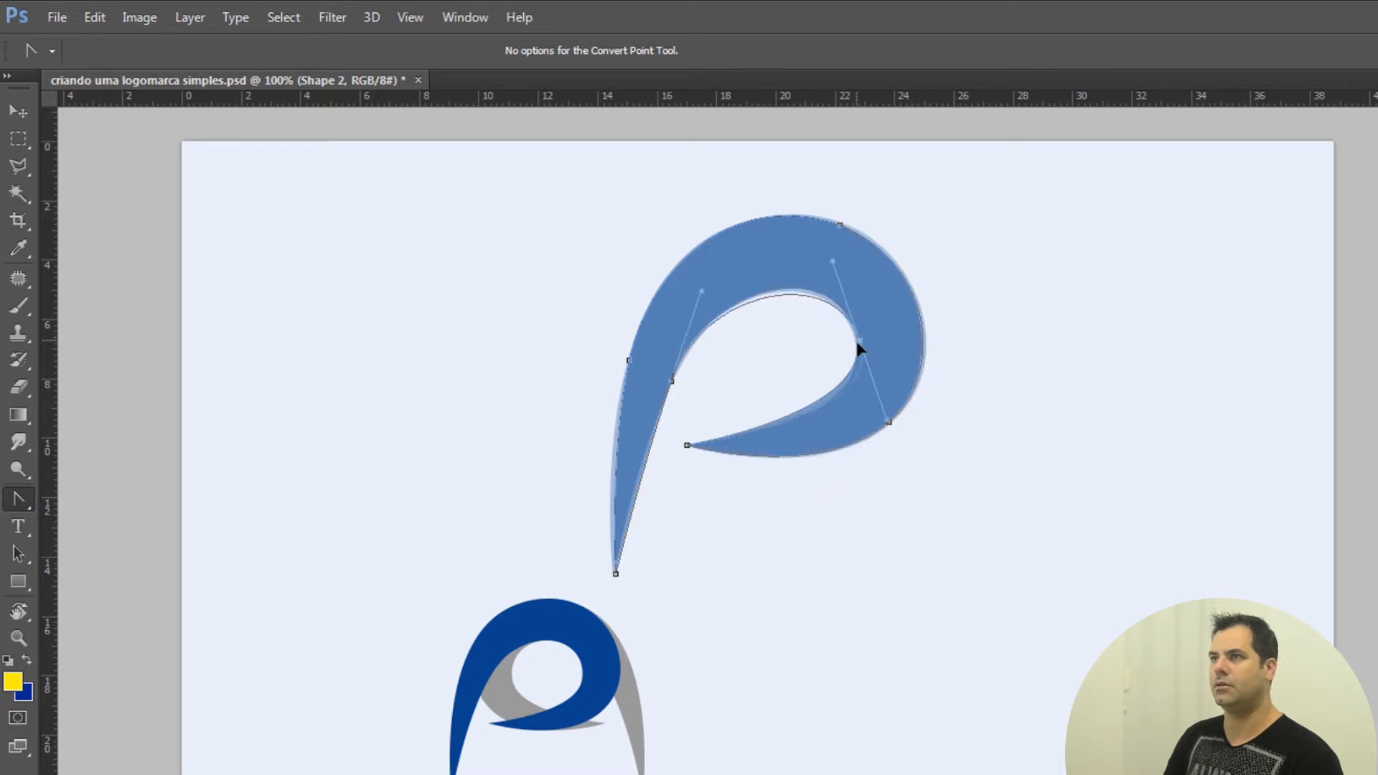
left_click_drag(630, 361, 601, 454)
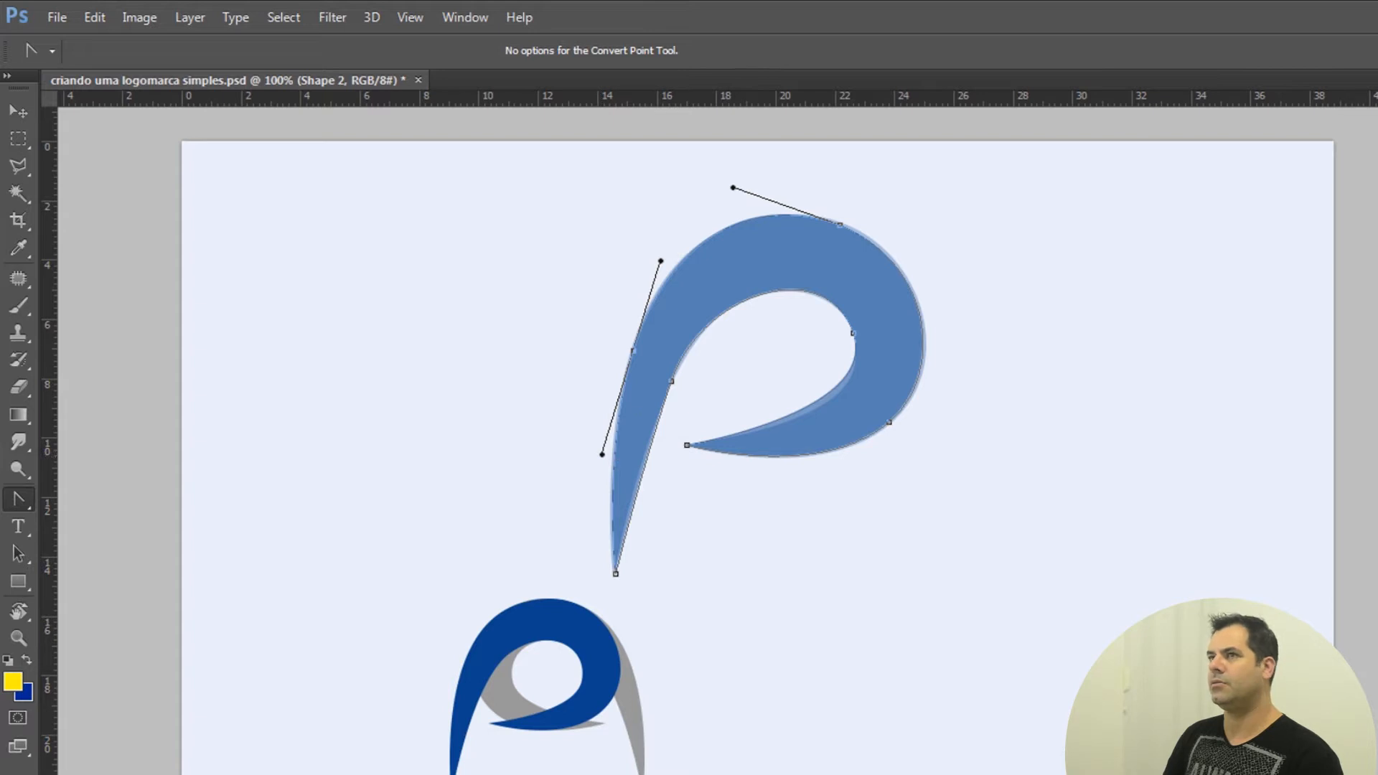
Step: Move the hand-drawn P aside to the left and delete the faded reference P
left_click(18, 111)
left_click_drag(855, 338, 482, 354)
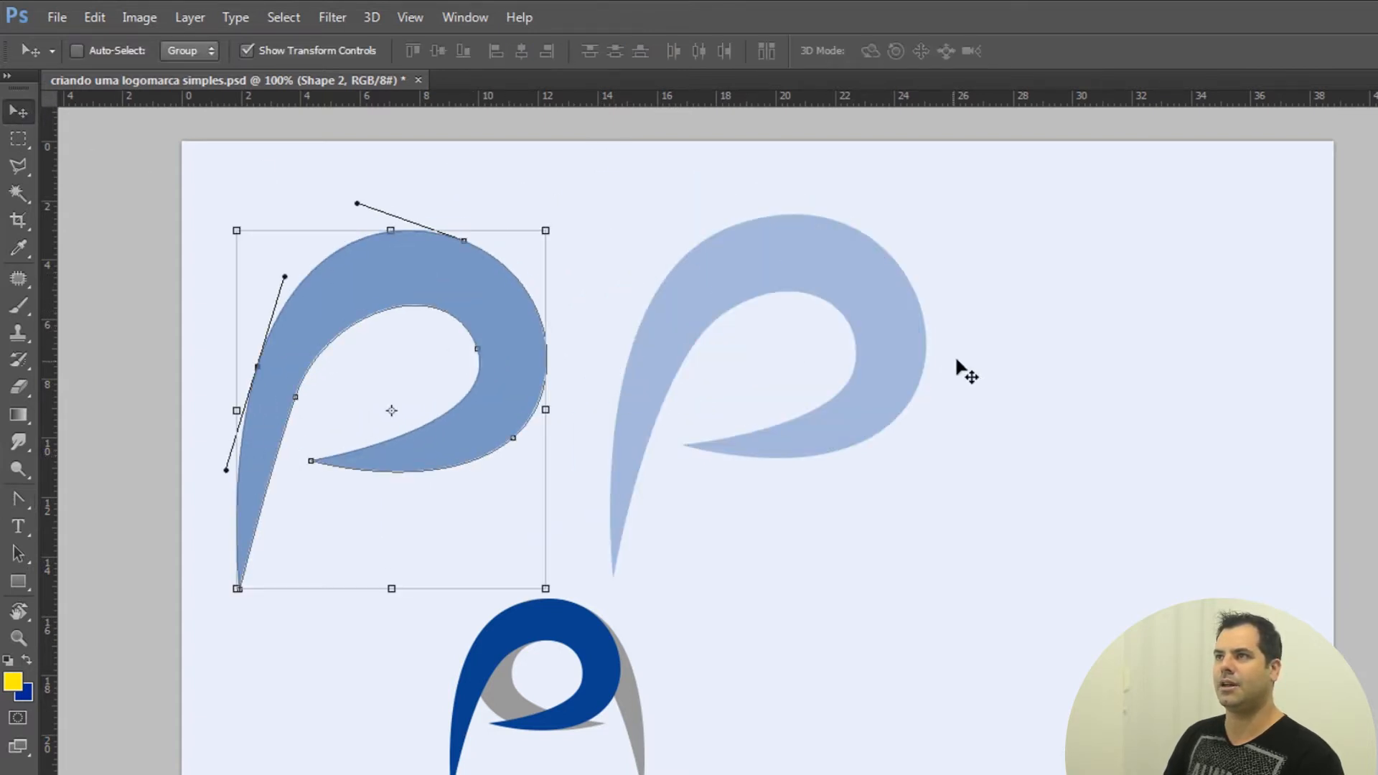
left_click(903, 334, "ctrl")
key("Delete")
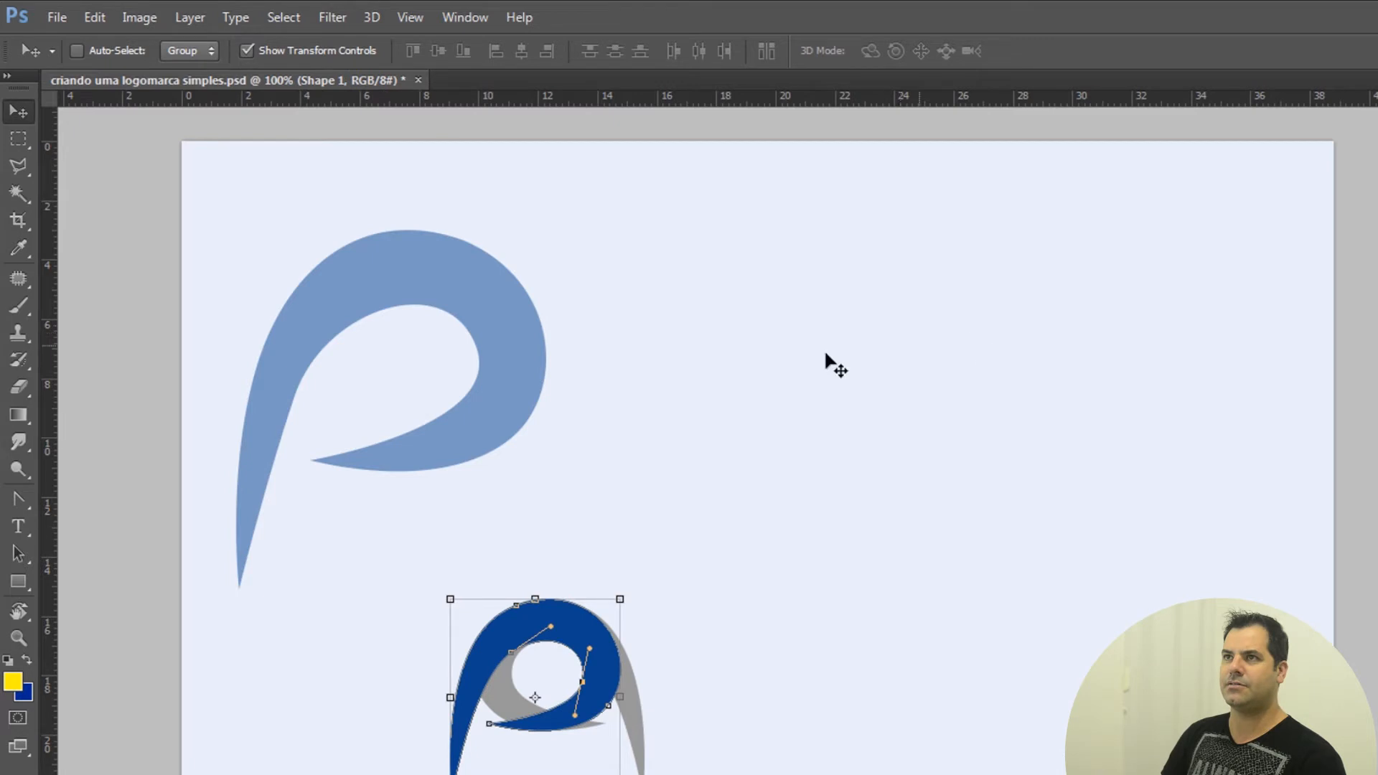
Step: Restore the hand-drawn P's full opacity, hide the transform controls and position the P above the small logo
left_click(511, 370, "ctrl")
left_click_drag(511, 370, 749, 353)
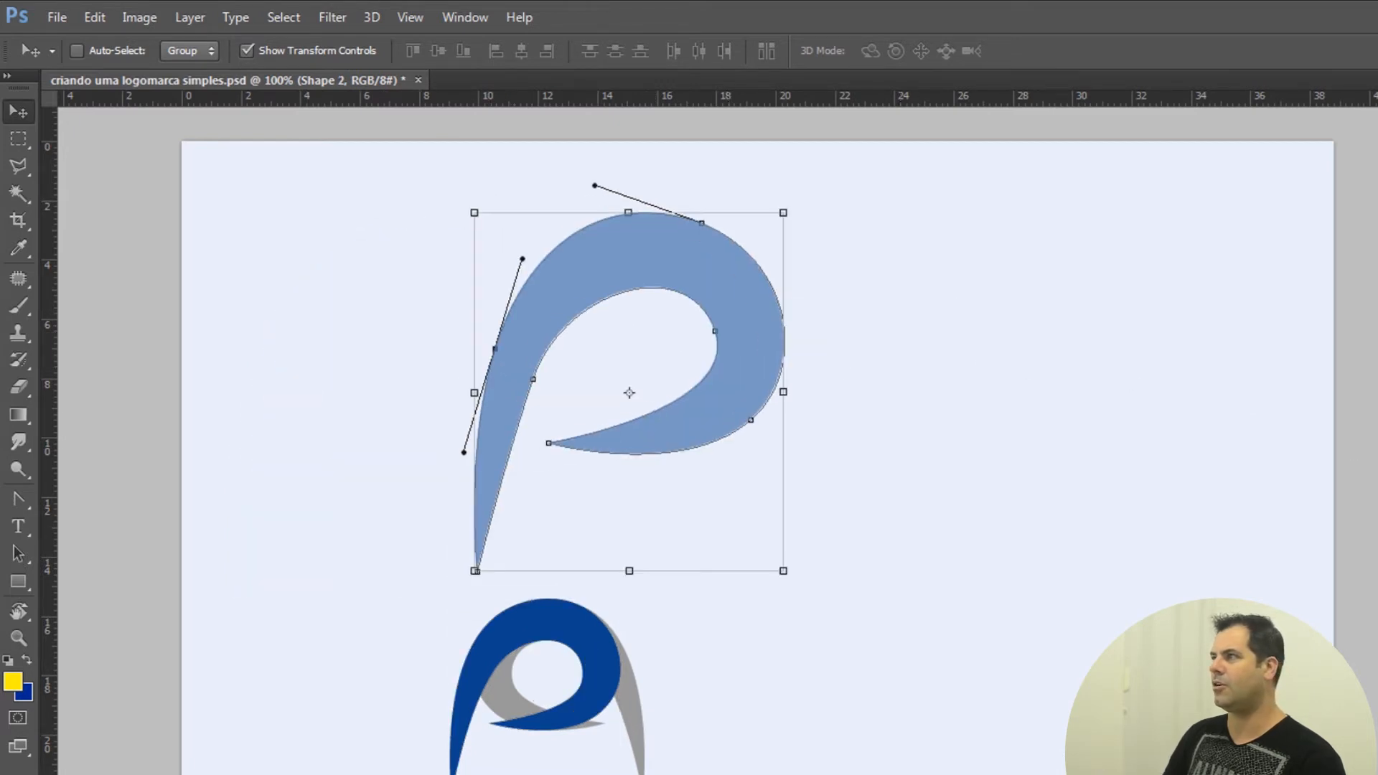
left_click(248, 50)
left_click_drag(697, 446, 782, 473)
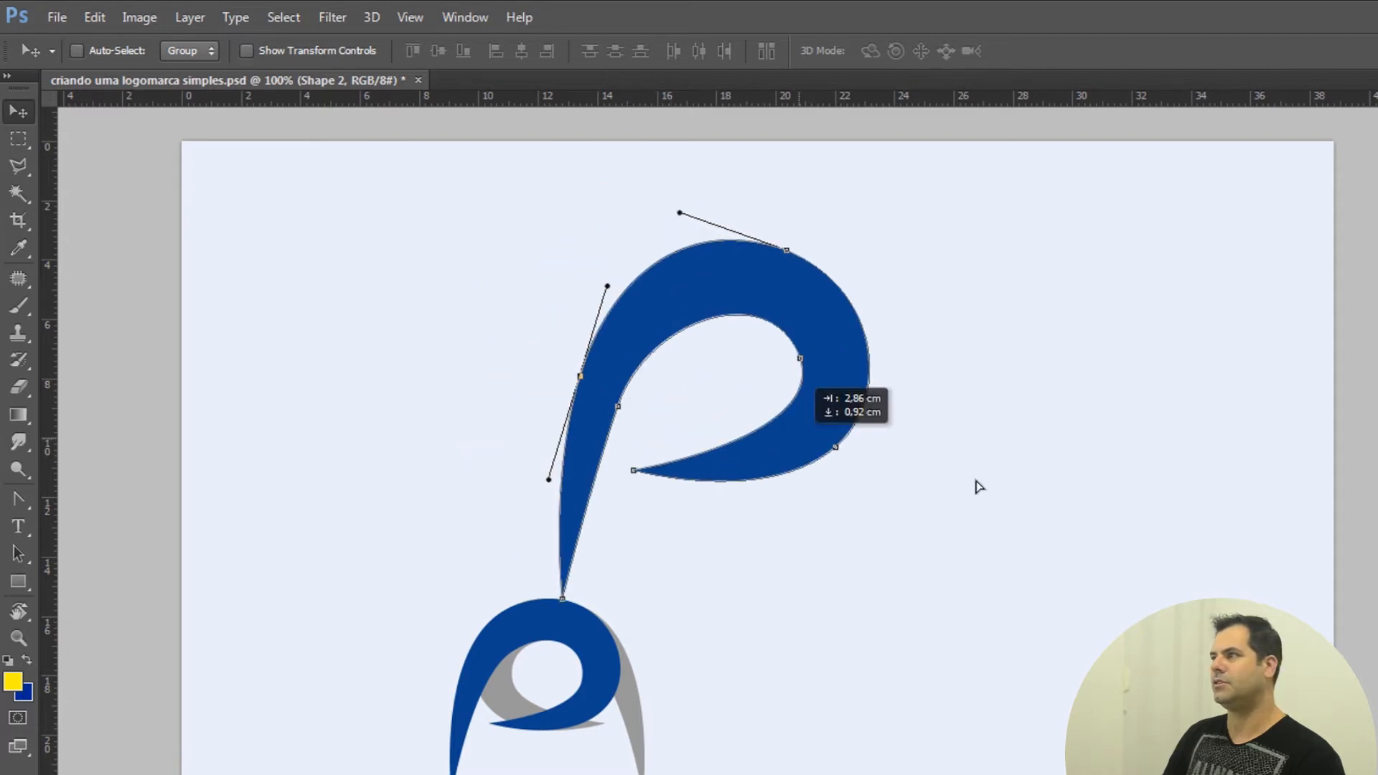
left_click_drag(825, 403, 645, 362)
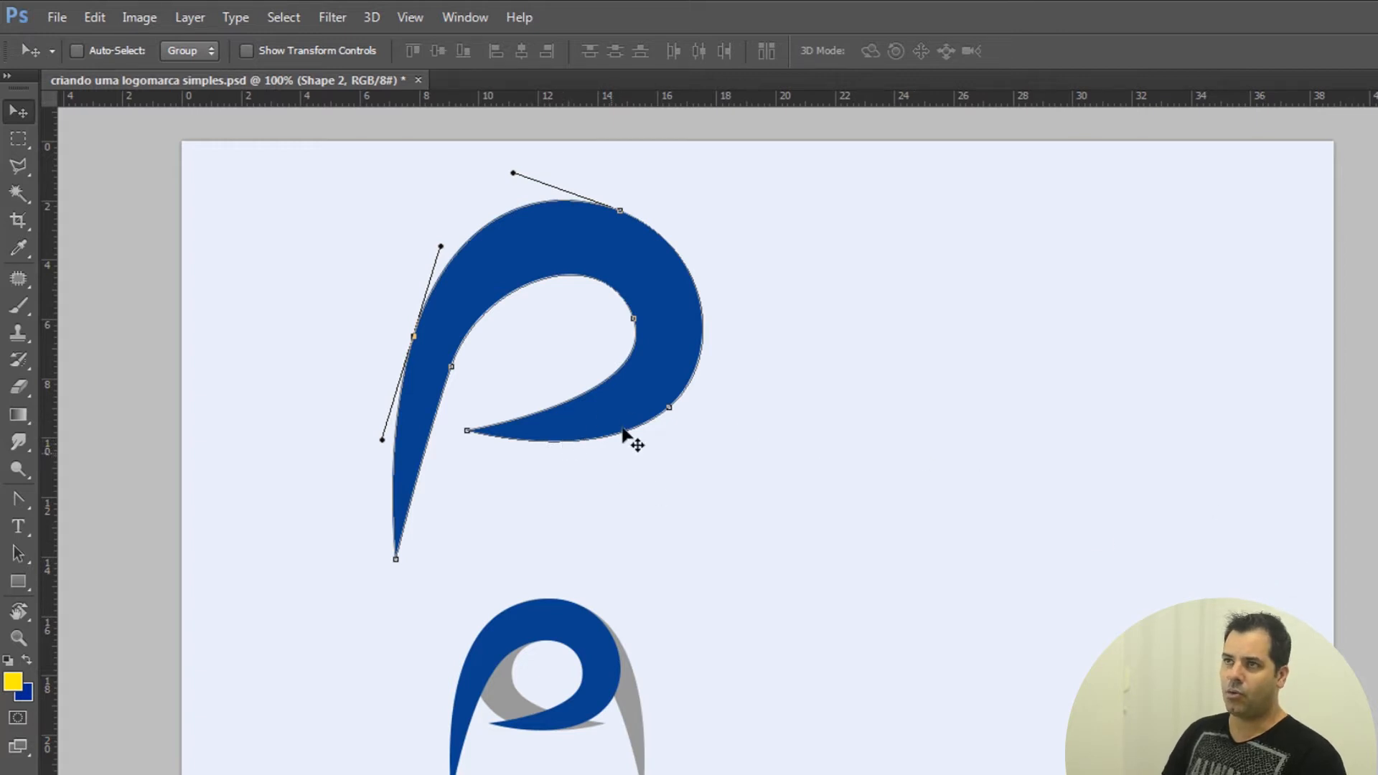
Step: Duplicate the large blue P to its right and recolor the copy gray, 8f8f8f
left_click_drag(631, 415, 994, 435)
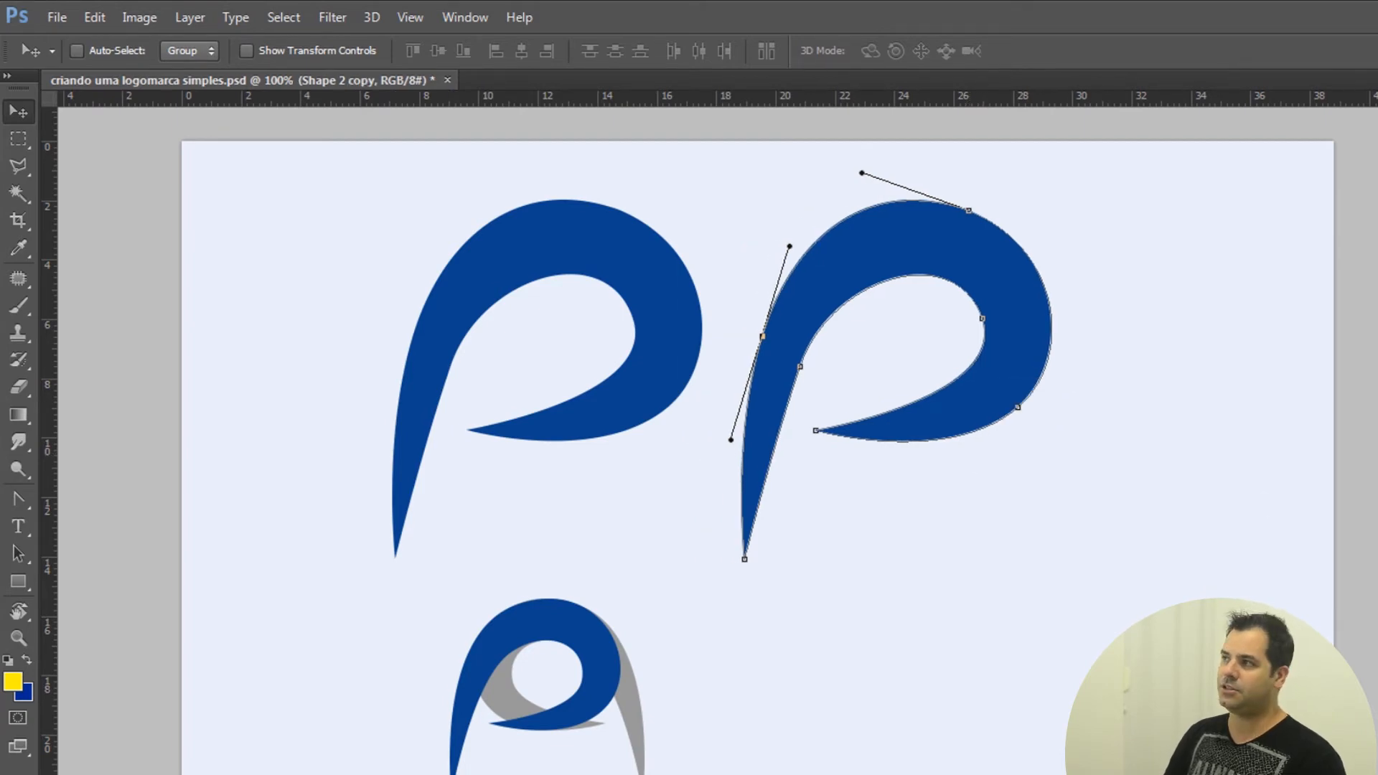
double_click(1236, 367)
left_click_drag(910, 514, 473, 438)
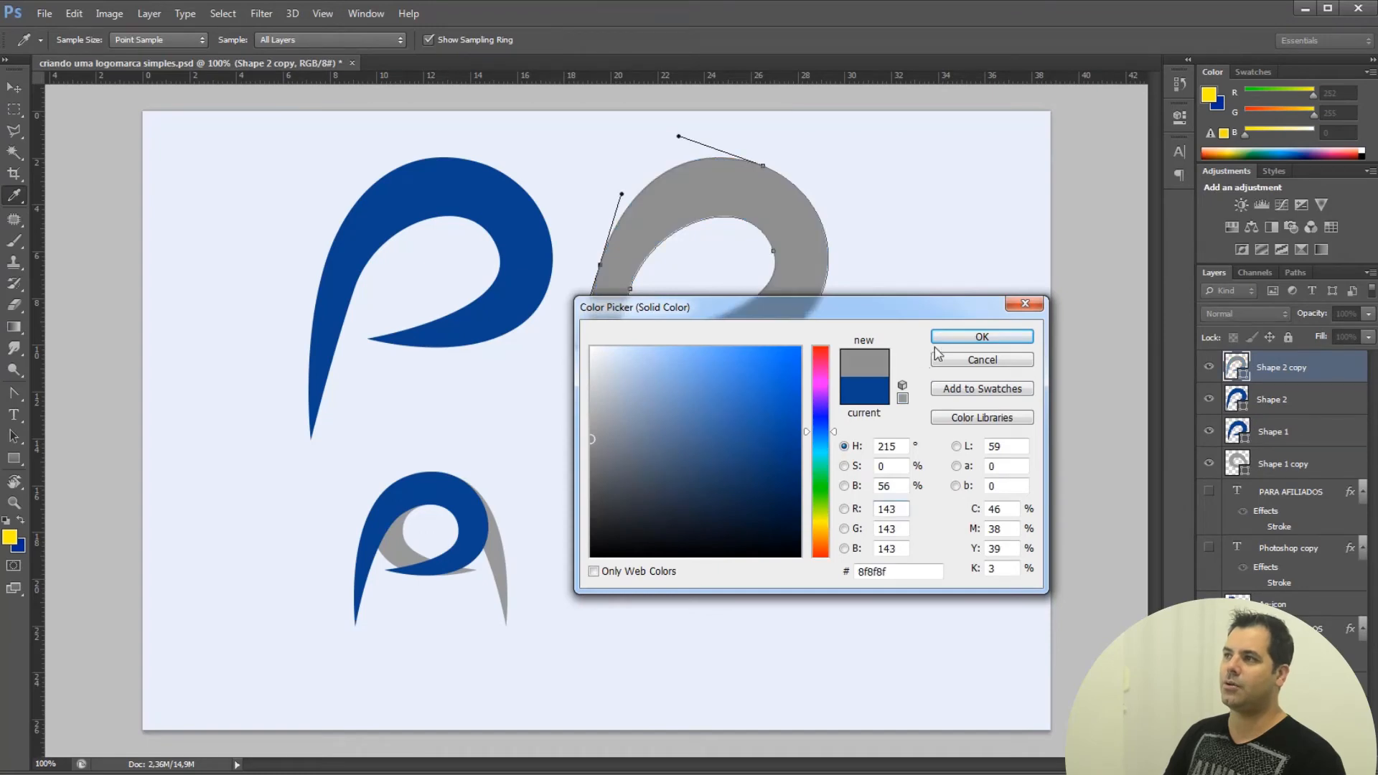
left_click(982, 337)
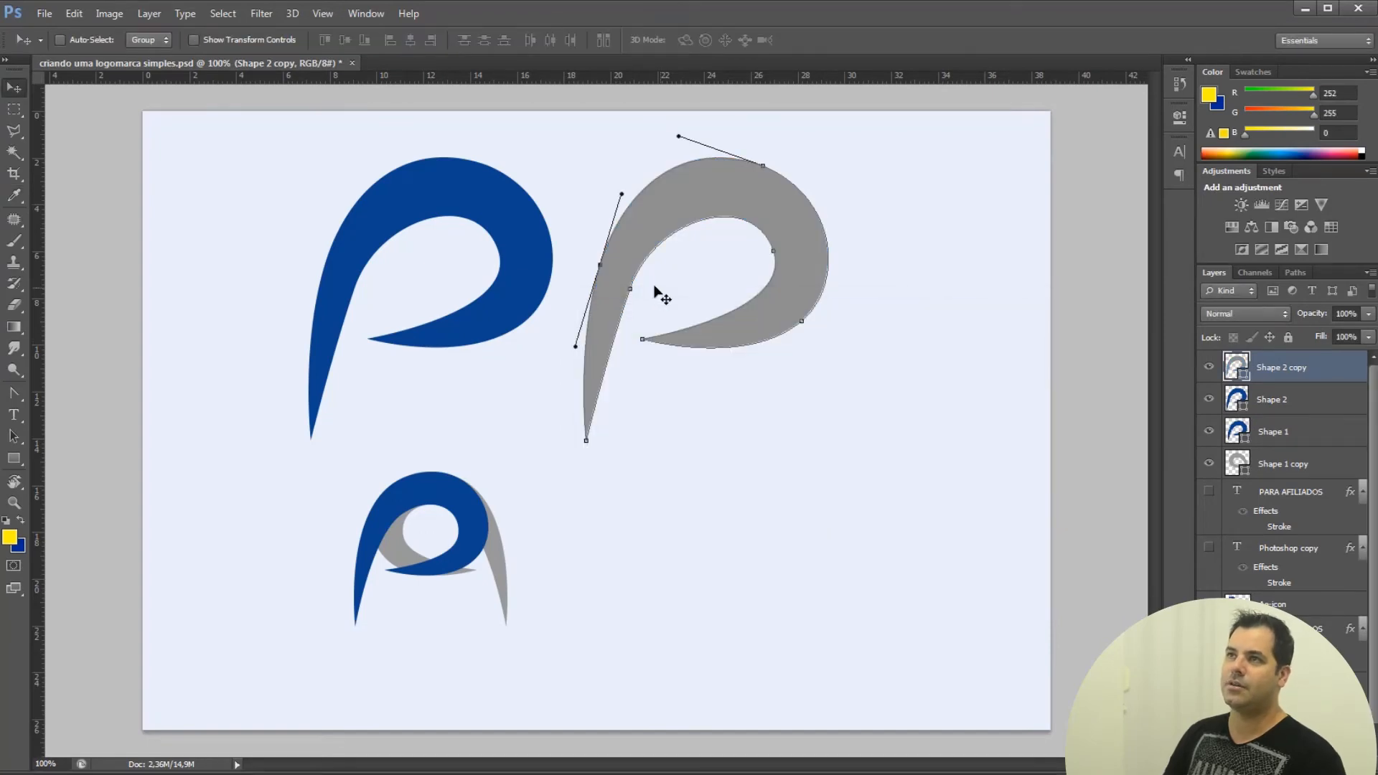
Step: Turn on the transform controls, then toggle the canvas extras until the guides and path outline are shown
left_click(193, 39)
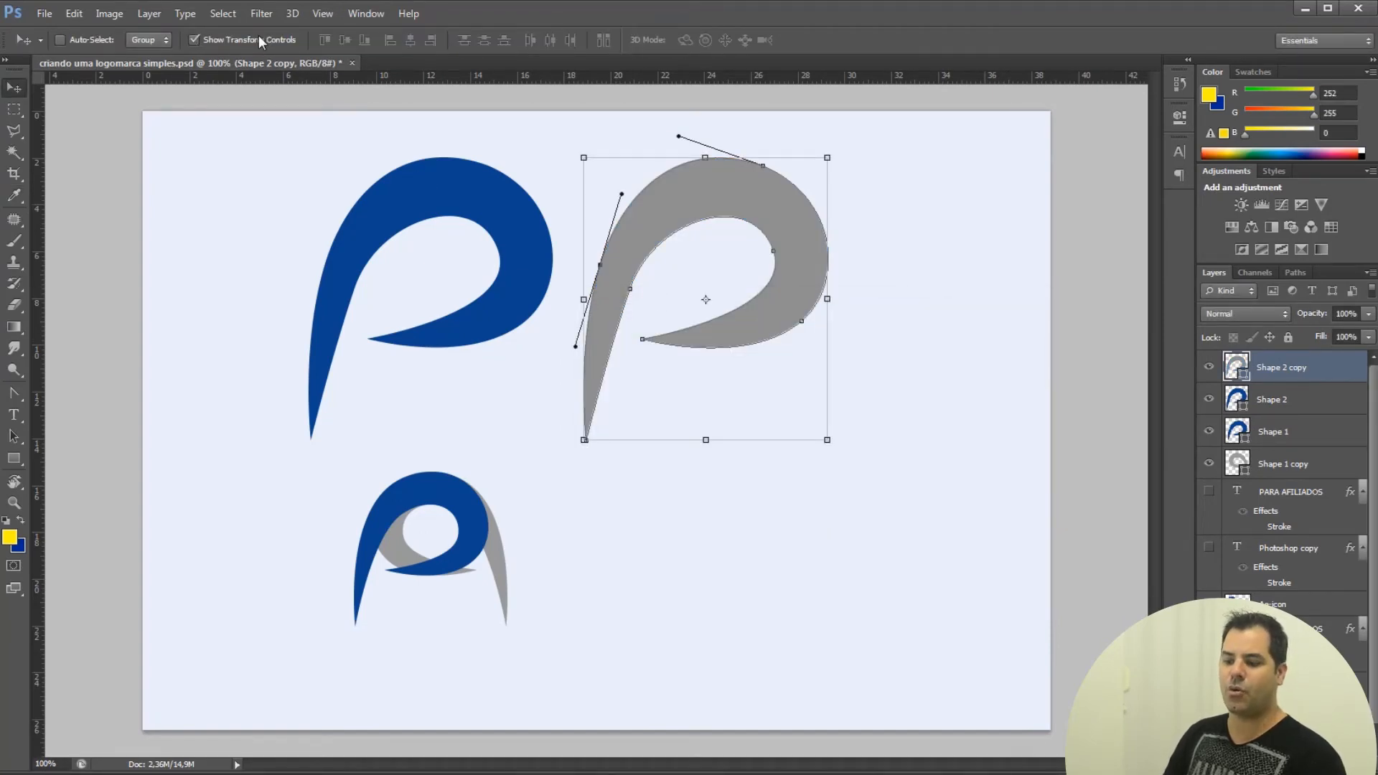
key("ctrl+h")
key("ctrl+h")
key("h")
key("ctrl+h")
key("ctrl+h")
key("ctrl+h")
key("ctrl+h")
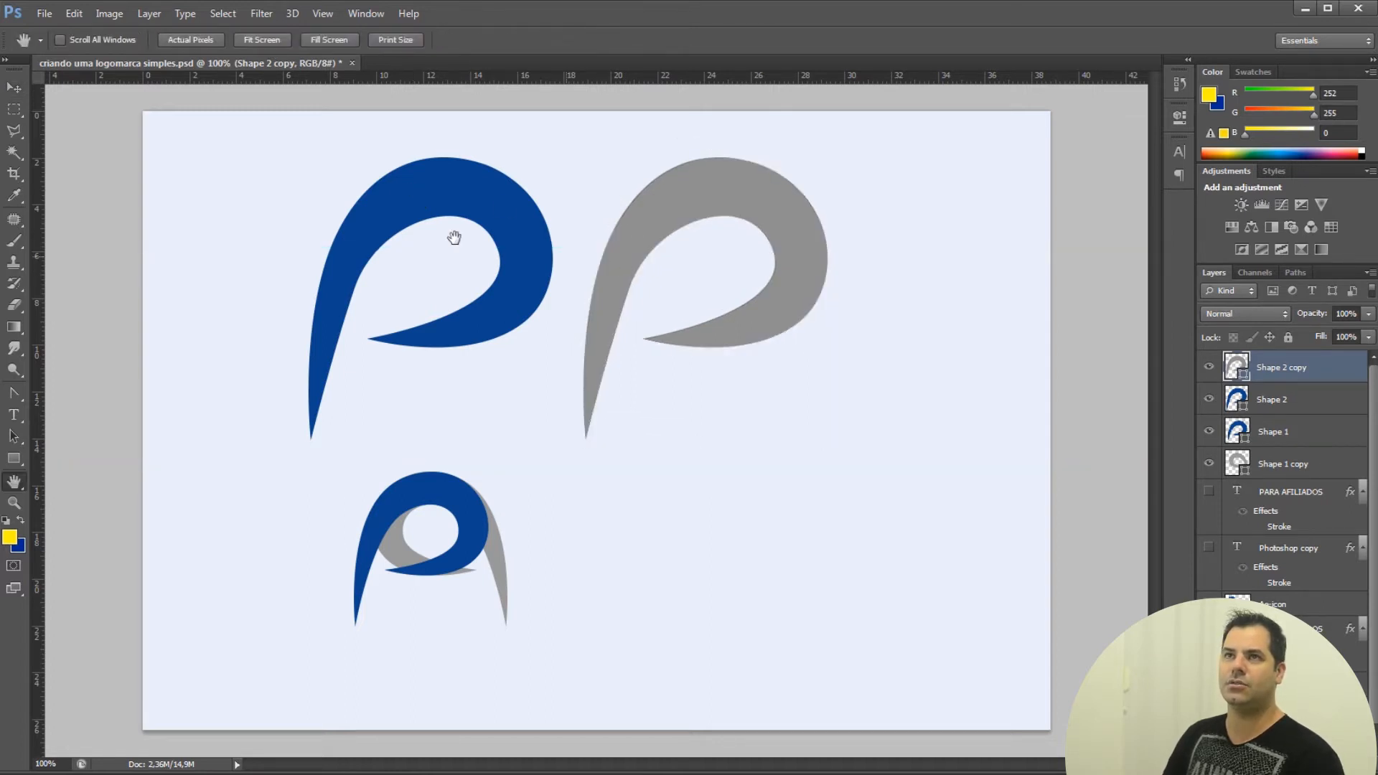
left_click(13, 89)
key("ctrl+h")
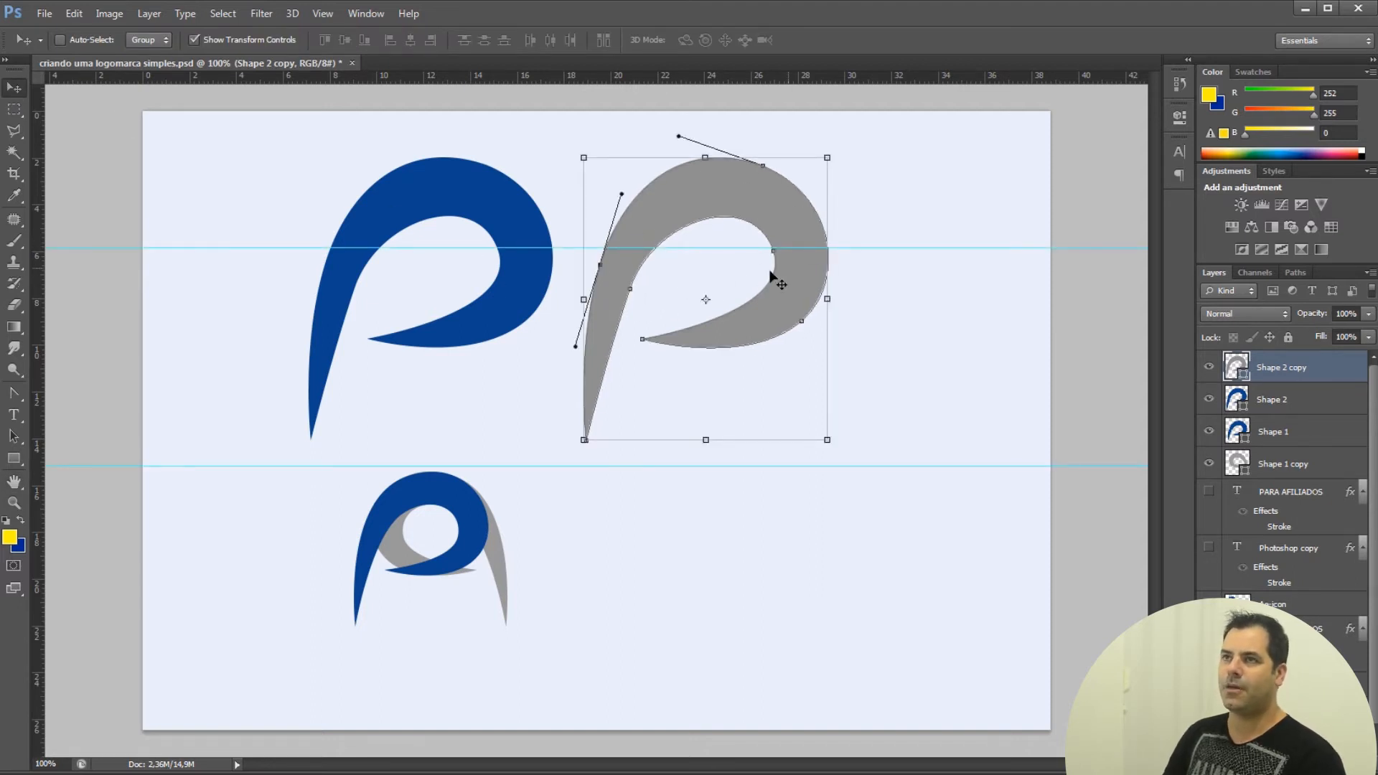
Step: Nudge the gray P slightly right, reposition the two horizontal guides and add a third guide across the upper bowls
key("Right")
key("Right")
key("Right")
left_click_drag(242, 262, 239, 313)
left_click_drag(218, 468, 212, 453)
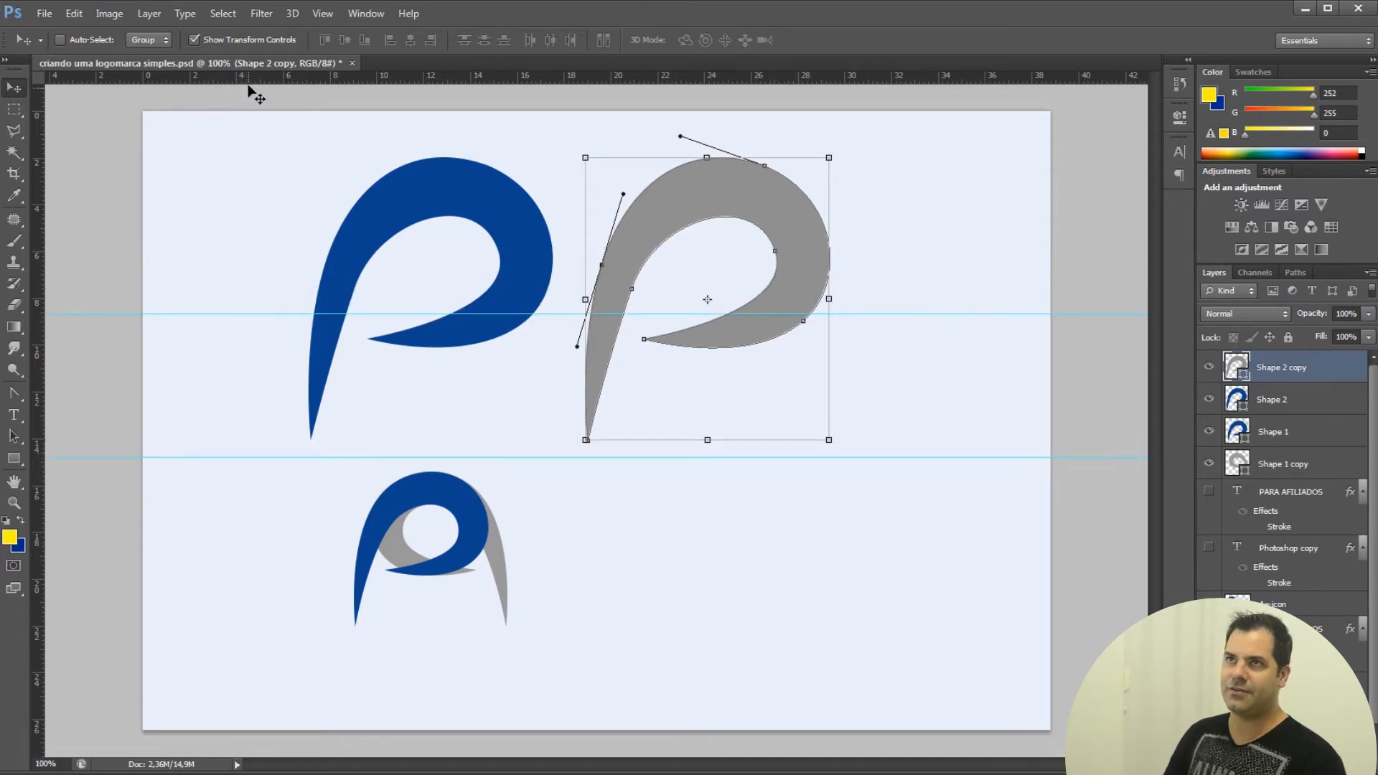
left_click_drag(248, 77, 221, 225)
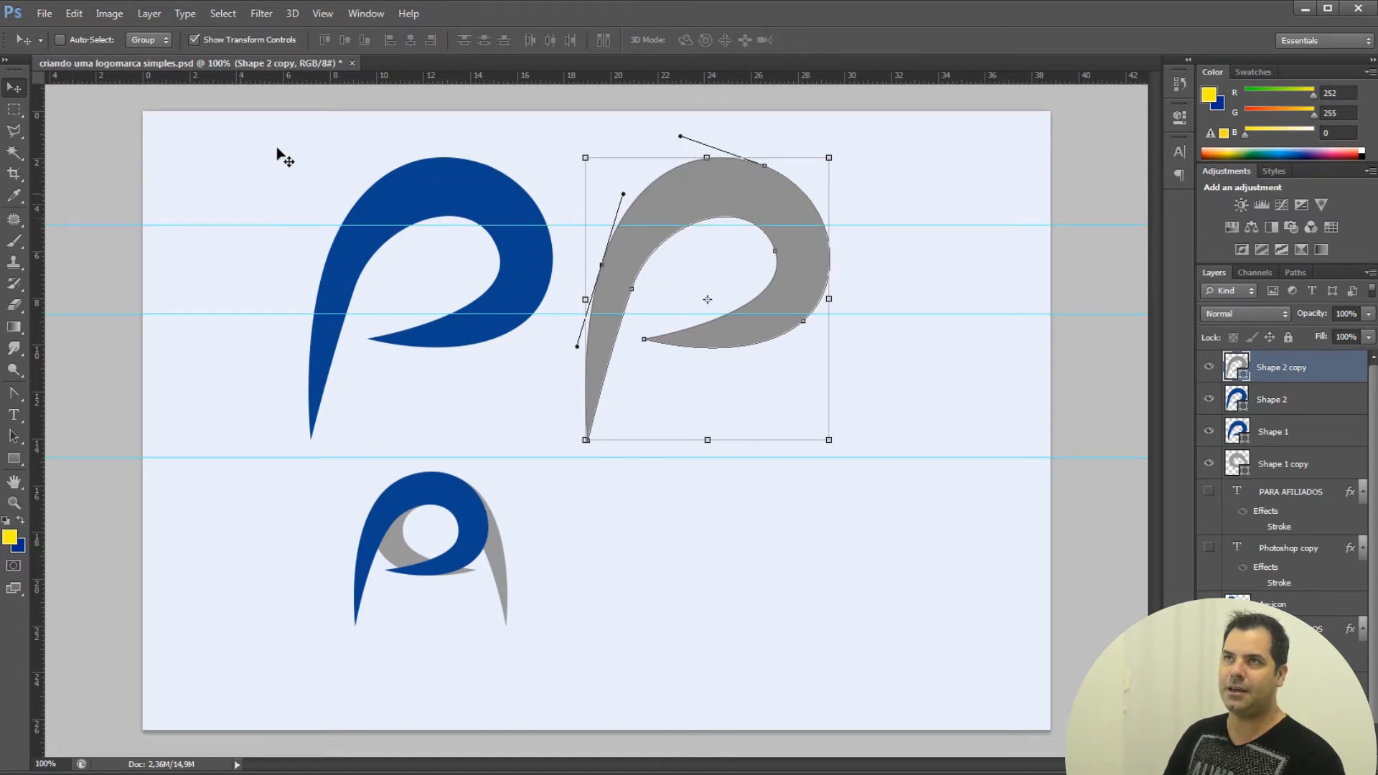
Step: Toggle the rulers off and back on, and remove the two upper horizontal guides crossing the large Ps
left_click(372, 20)
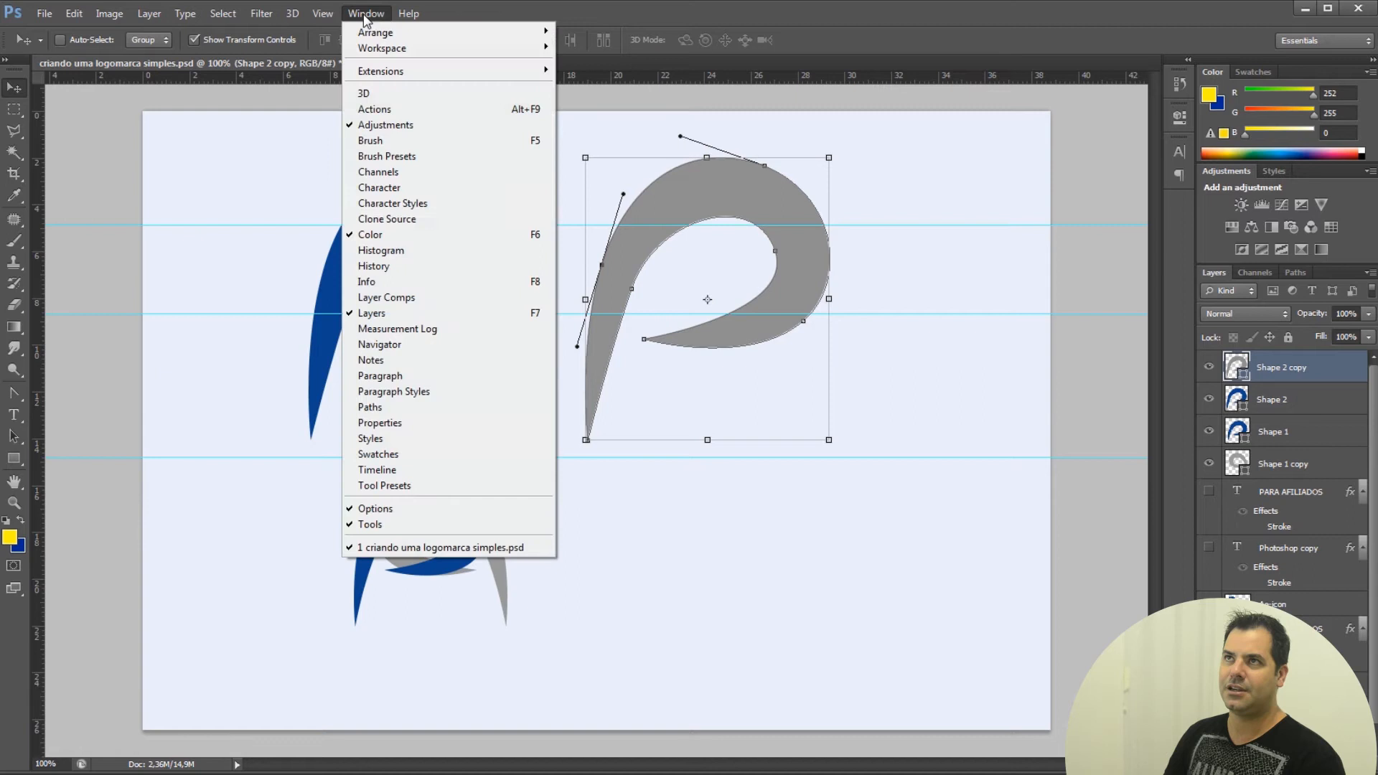
mouse_move(315, 14)
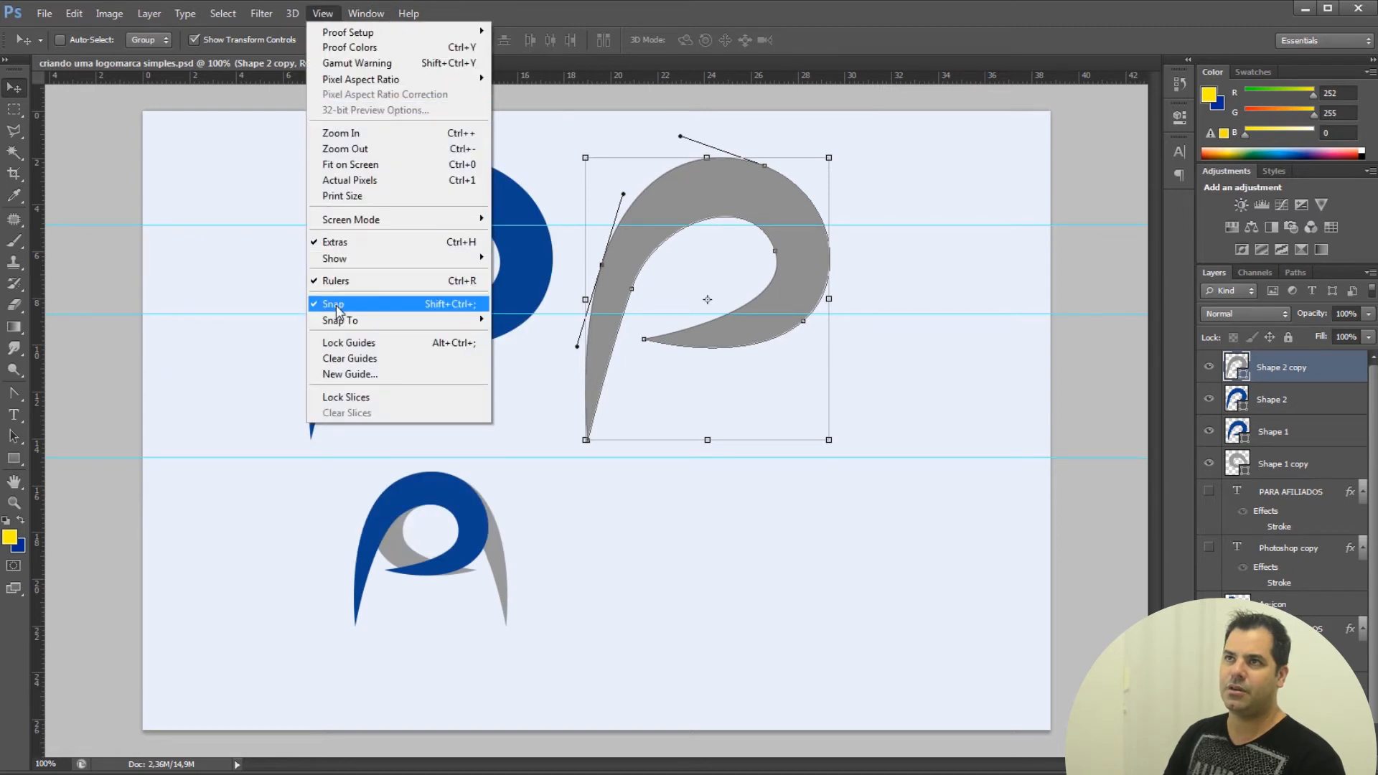
left_click(250, 271)
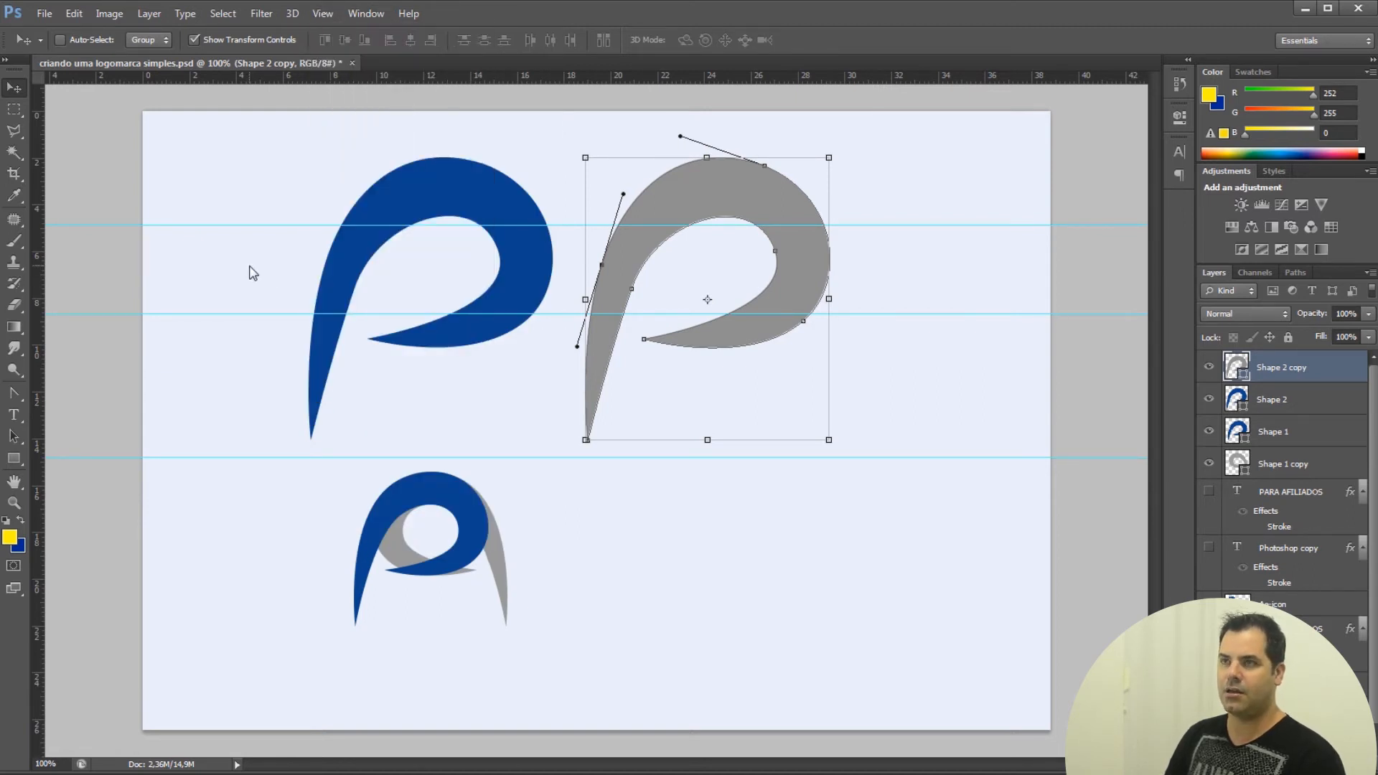
key("ctrl+r")
key("ctrl+r")
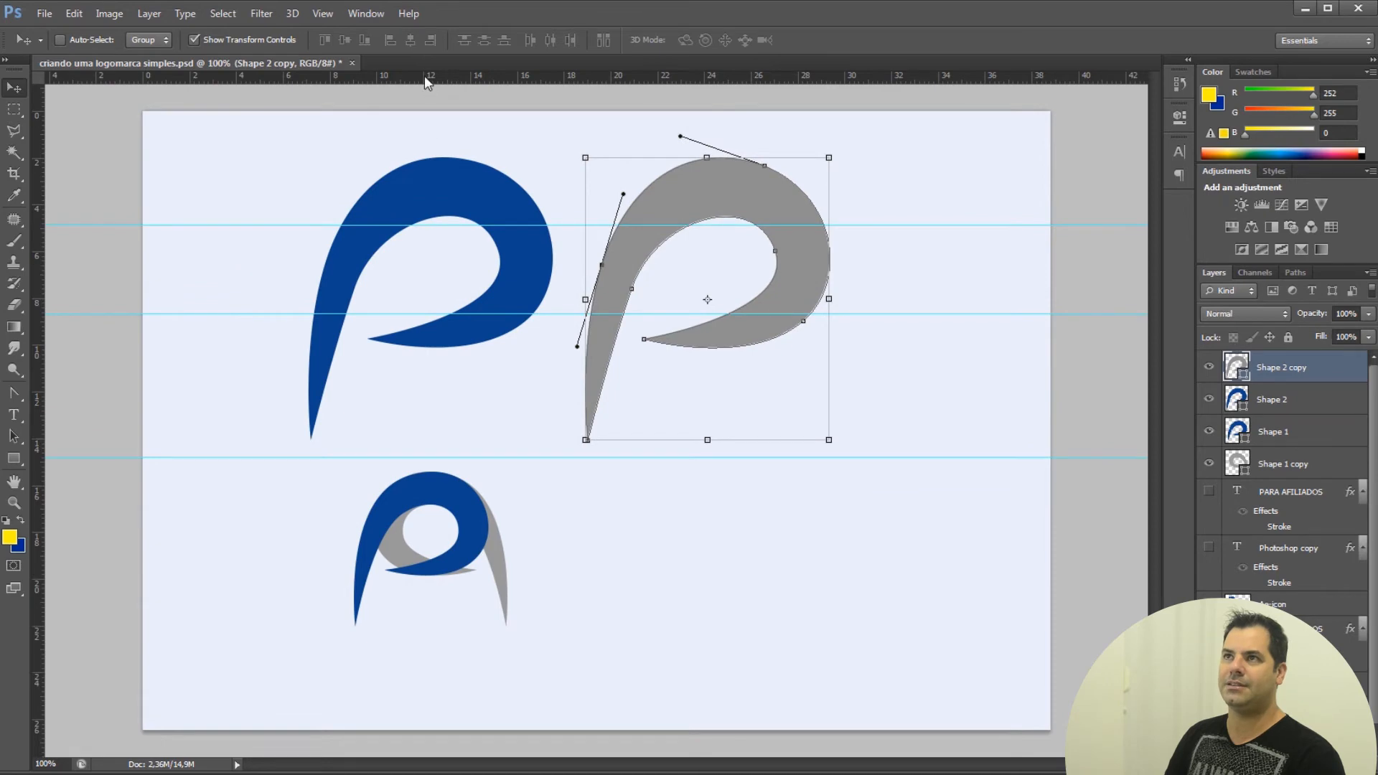
left_click_drag(445, 226, 445, 71)
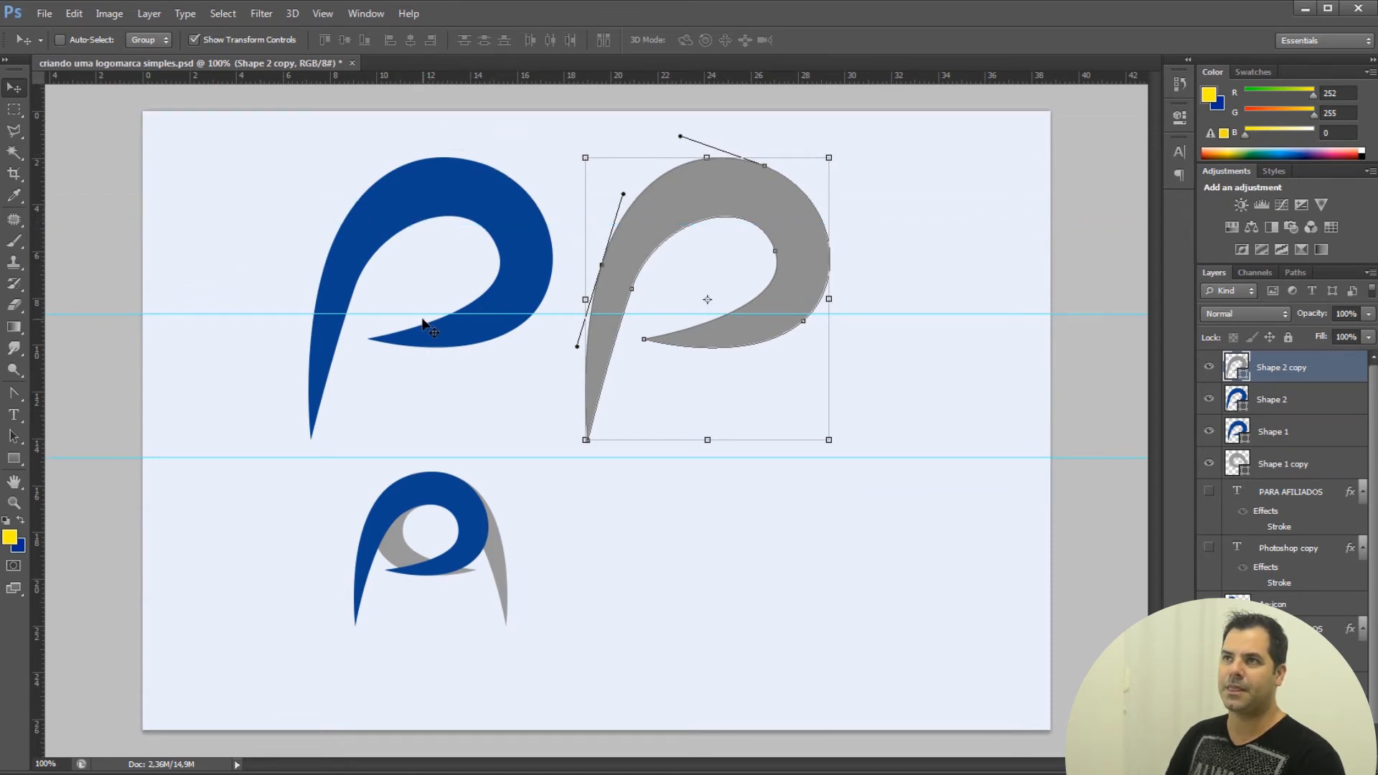
left_click_drag(422, 313, 425, 75)
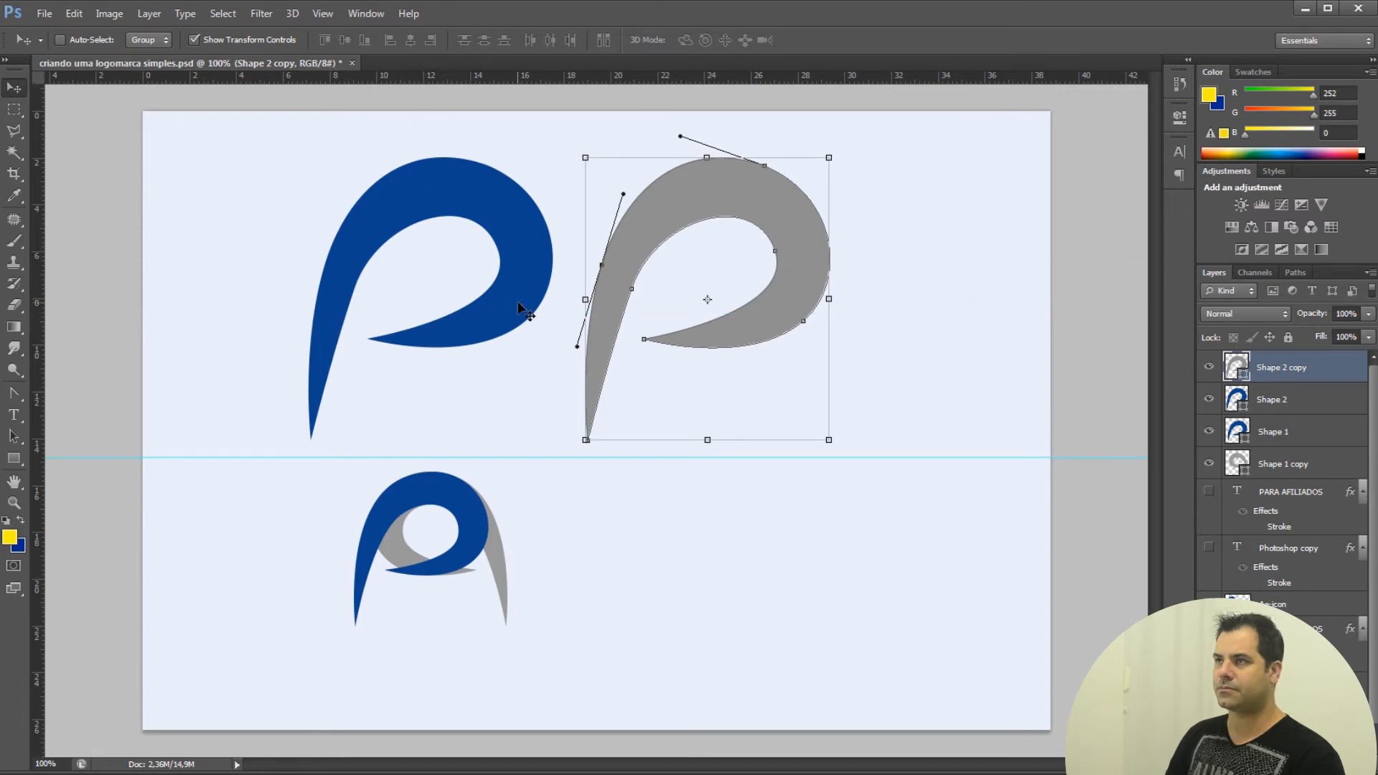
Step: Flip the large gray P horizontally and apply the transform
left_click(584, 299)
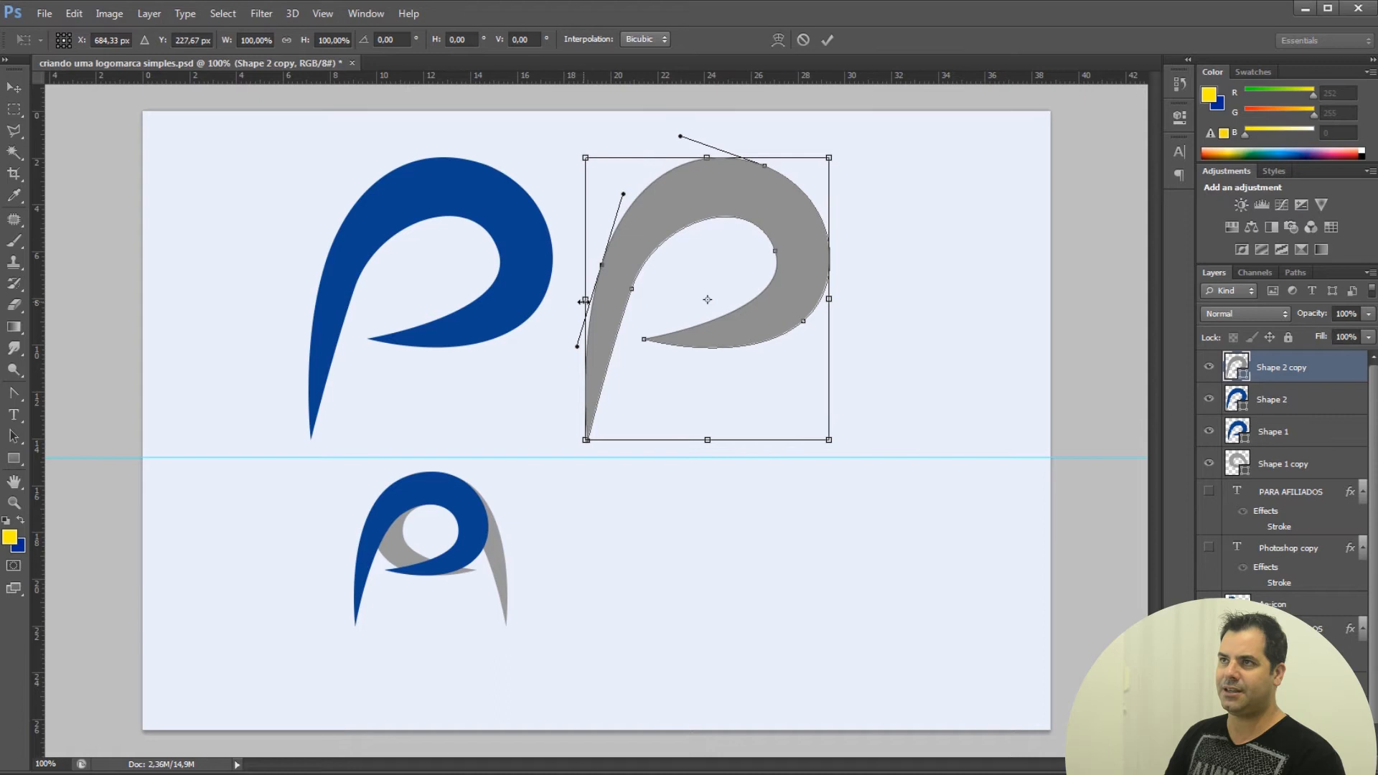
right_click(585, 221)
left_click(639, 472)
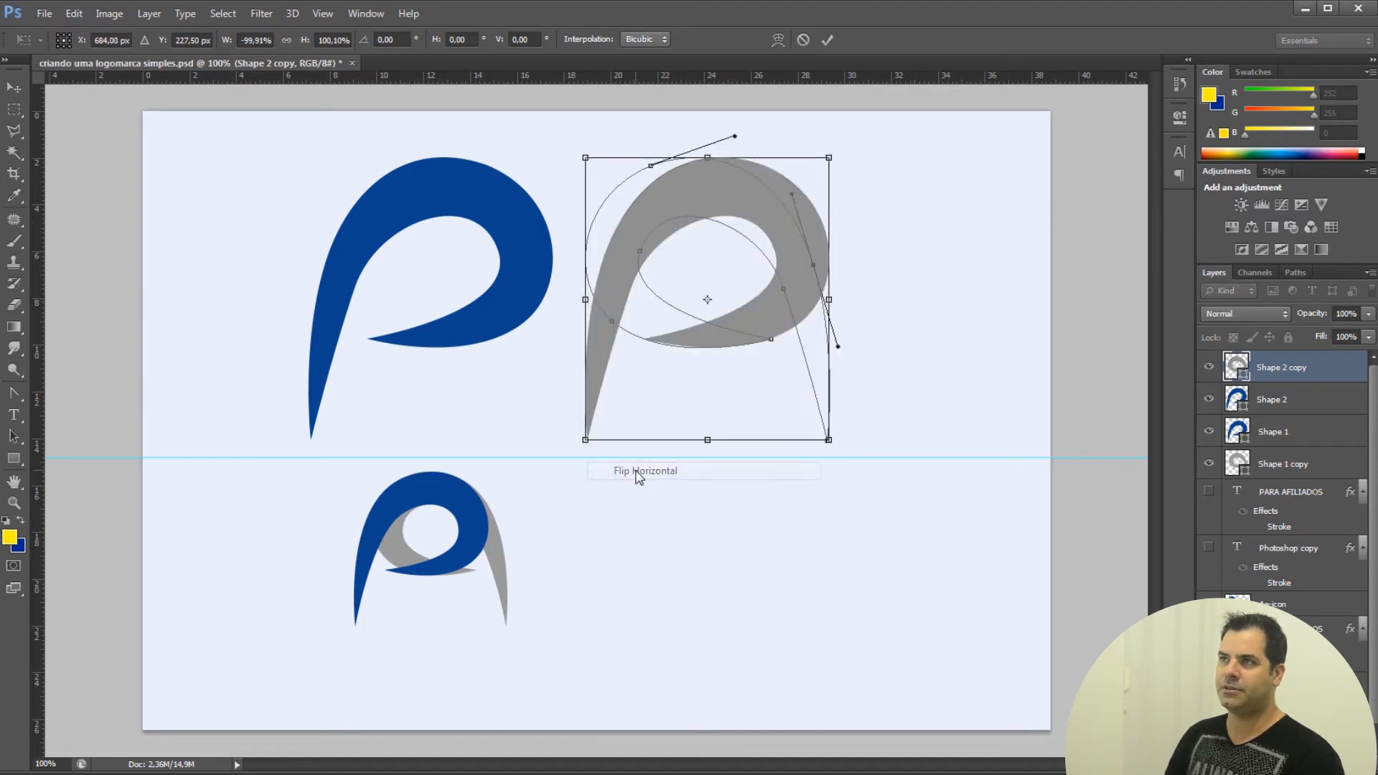
key("Return")
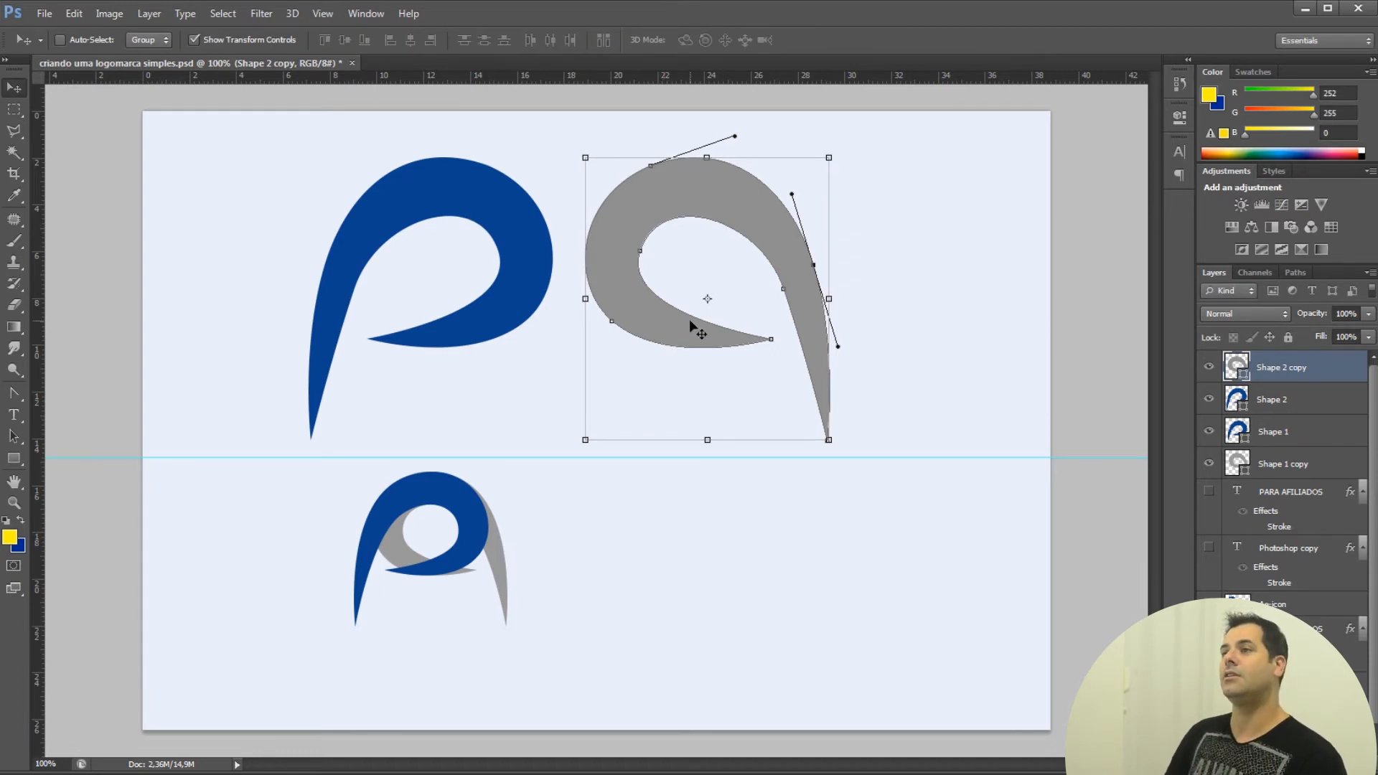
Step: Overlap the flipped gray P with the blue P, place its layer below Shape 2, hide transform controls and nudge it right
left_click_drag(671, 329, 429, 333)
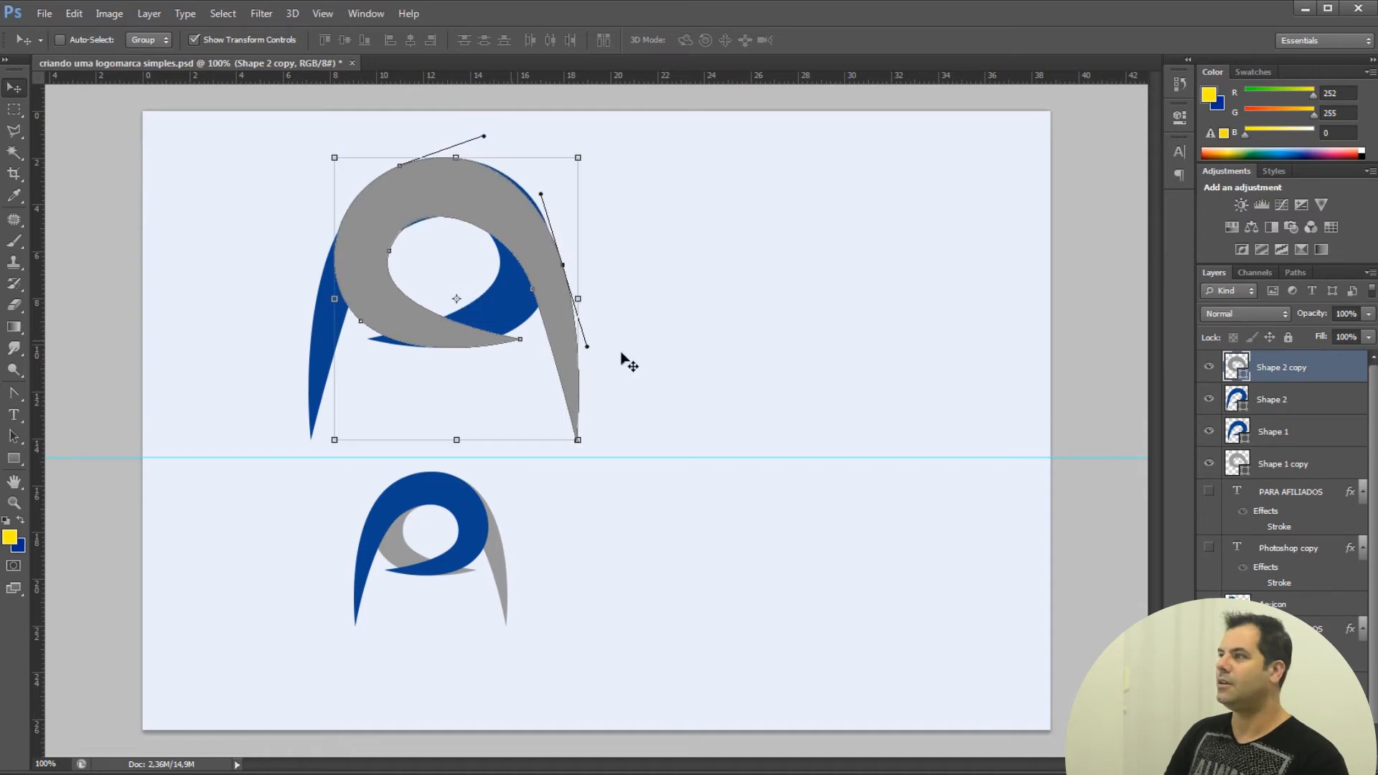
left_click_drag(1279, 375, 1281, 412)
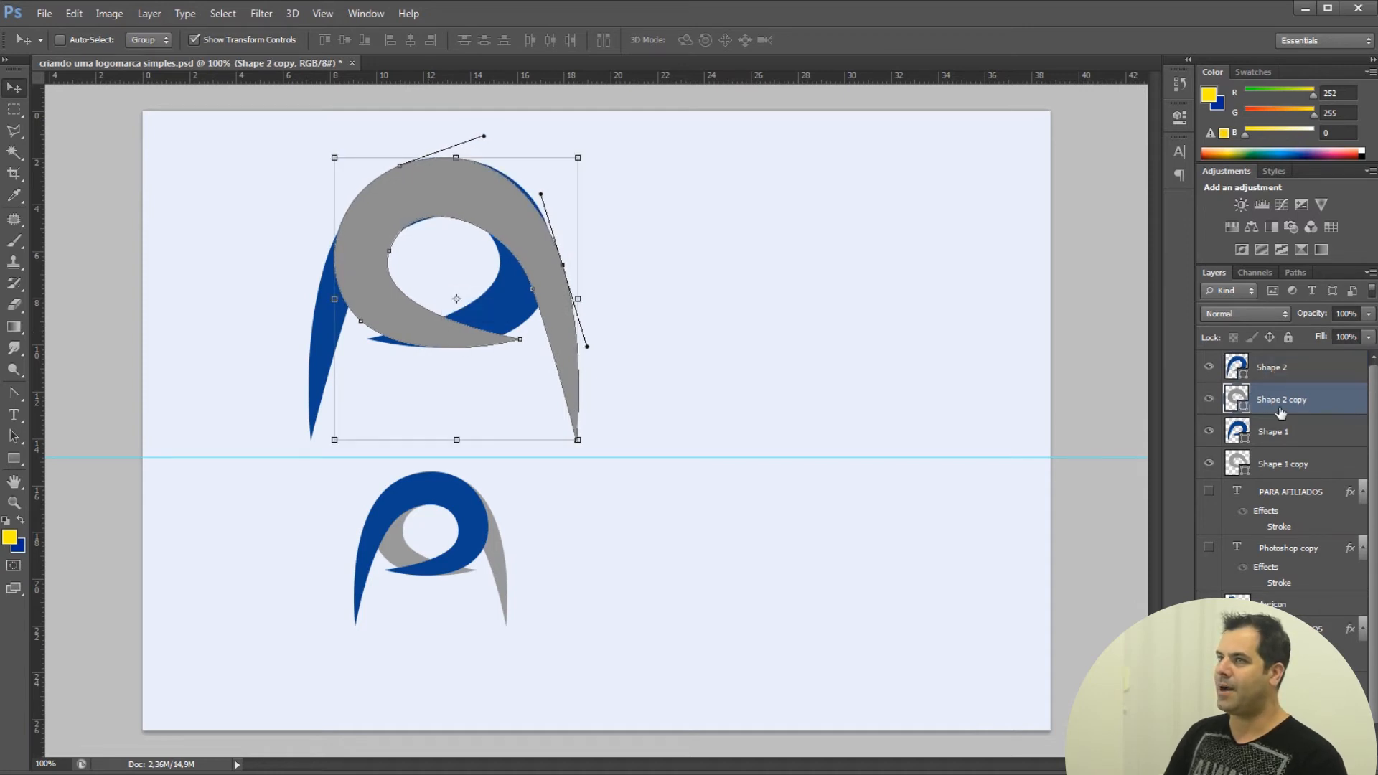
left_click(216, 40)
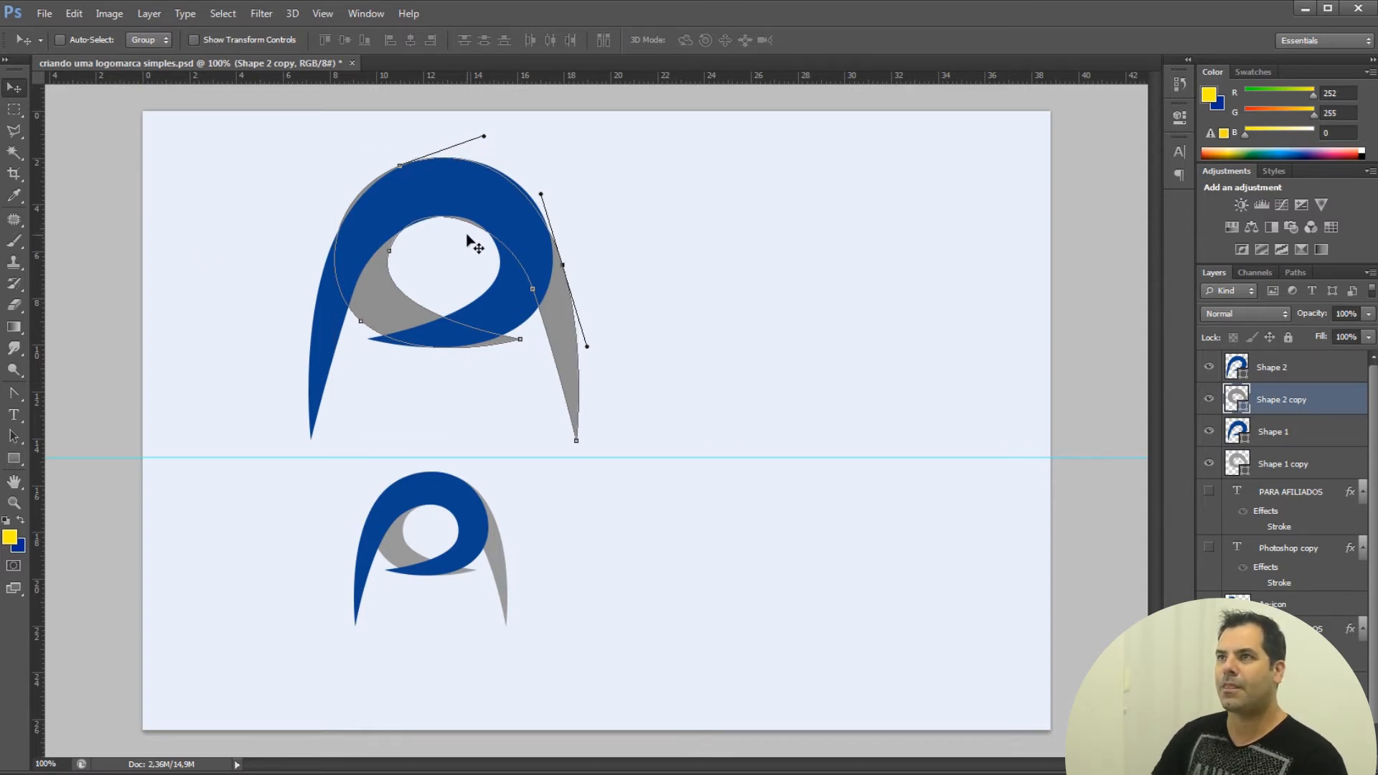
key("Right")
key("Right")
key("Right")
key("Right")
key("Right")
key("Right")
key("Right")
key("Right")
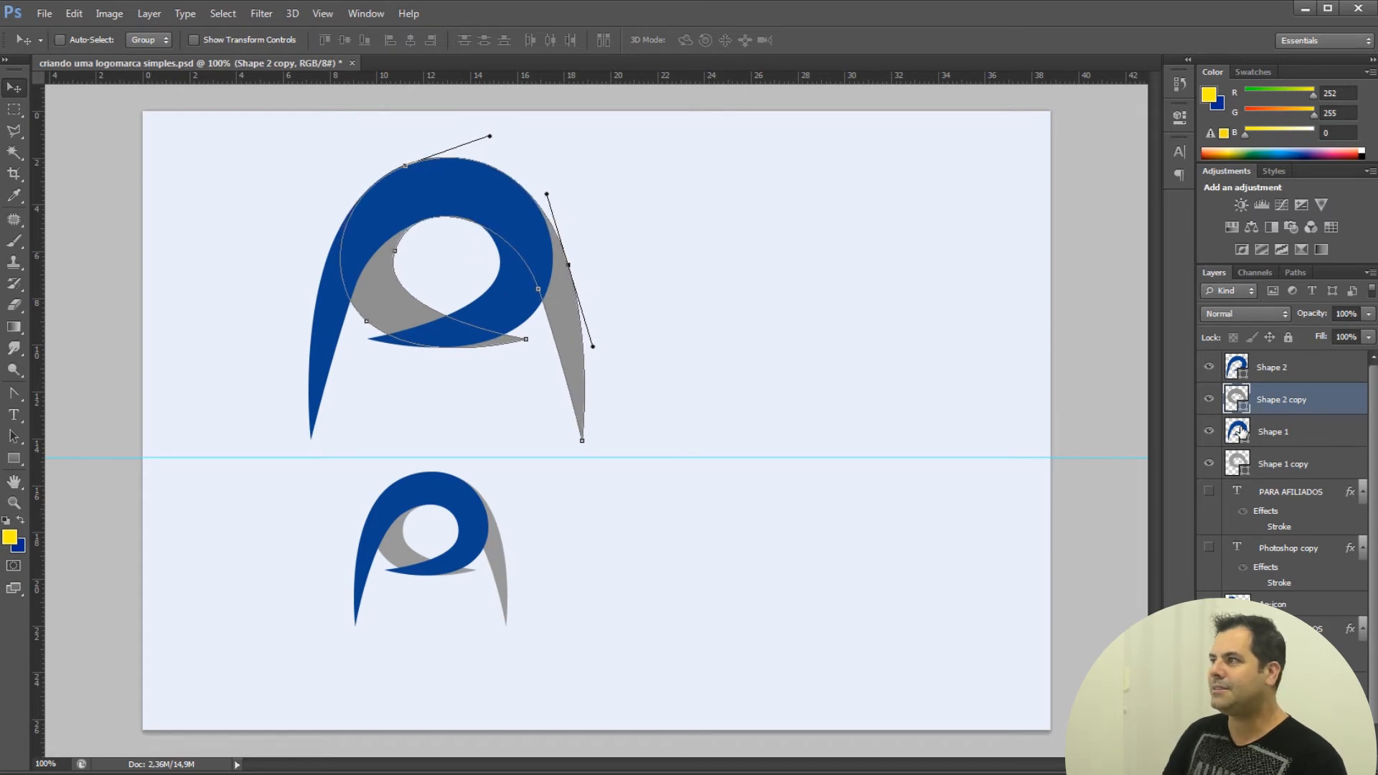
Step: Recolor the large flipped P with the small logo's gray, 9a9a9a
double_click(1223, 401)
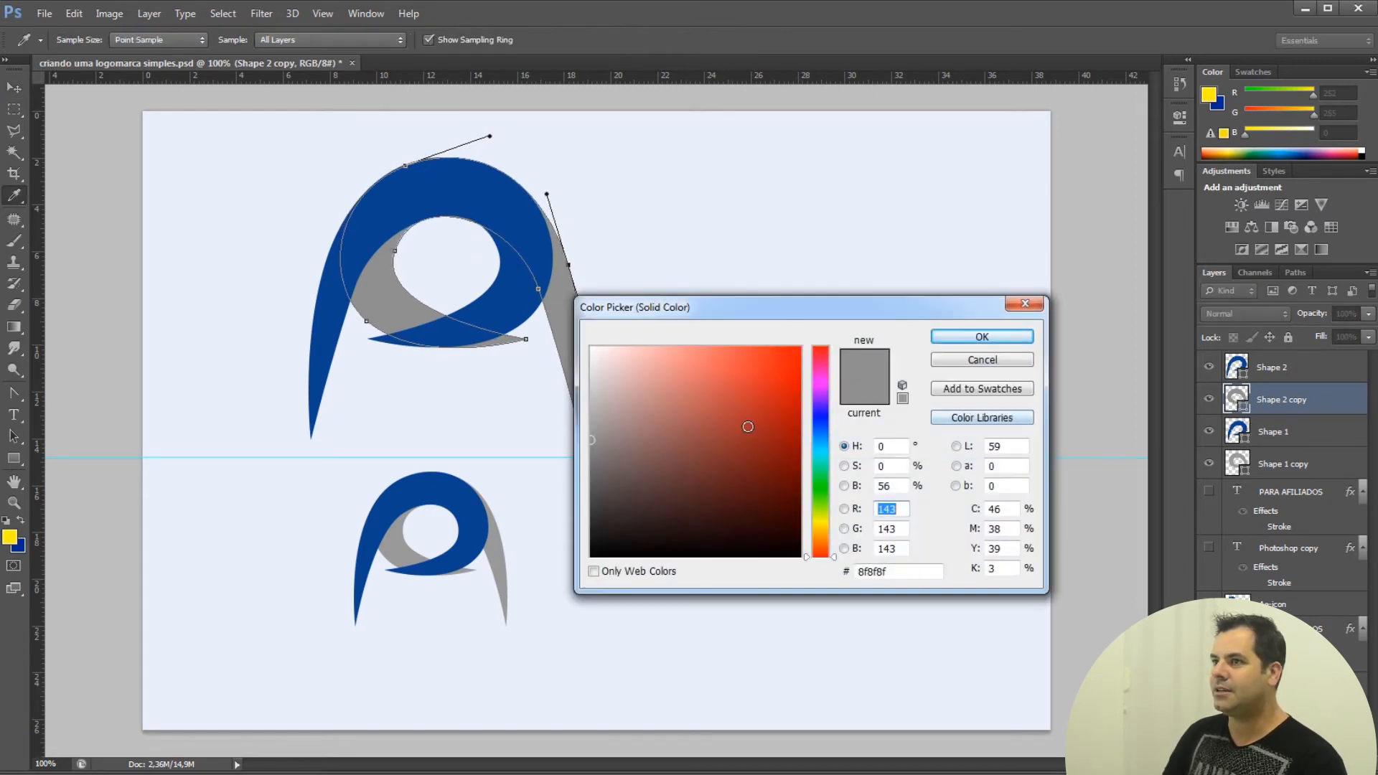
left_click(492, 552)
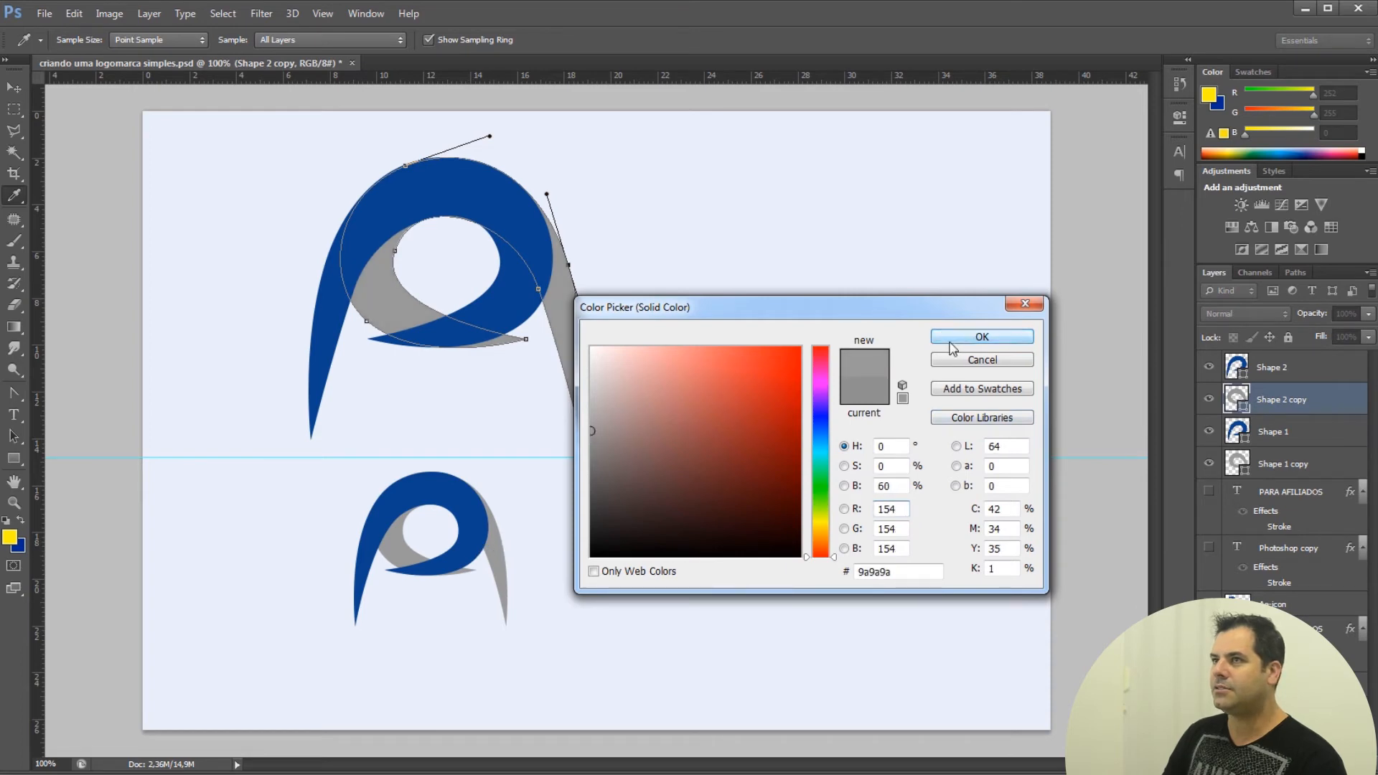
left_click(981, 337)
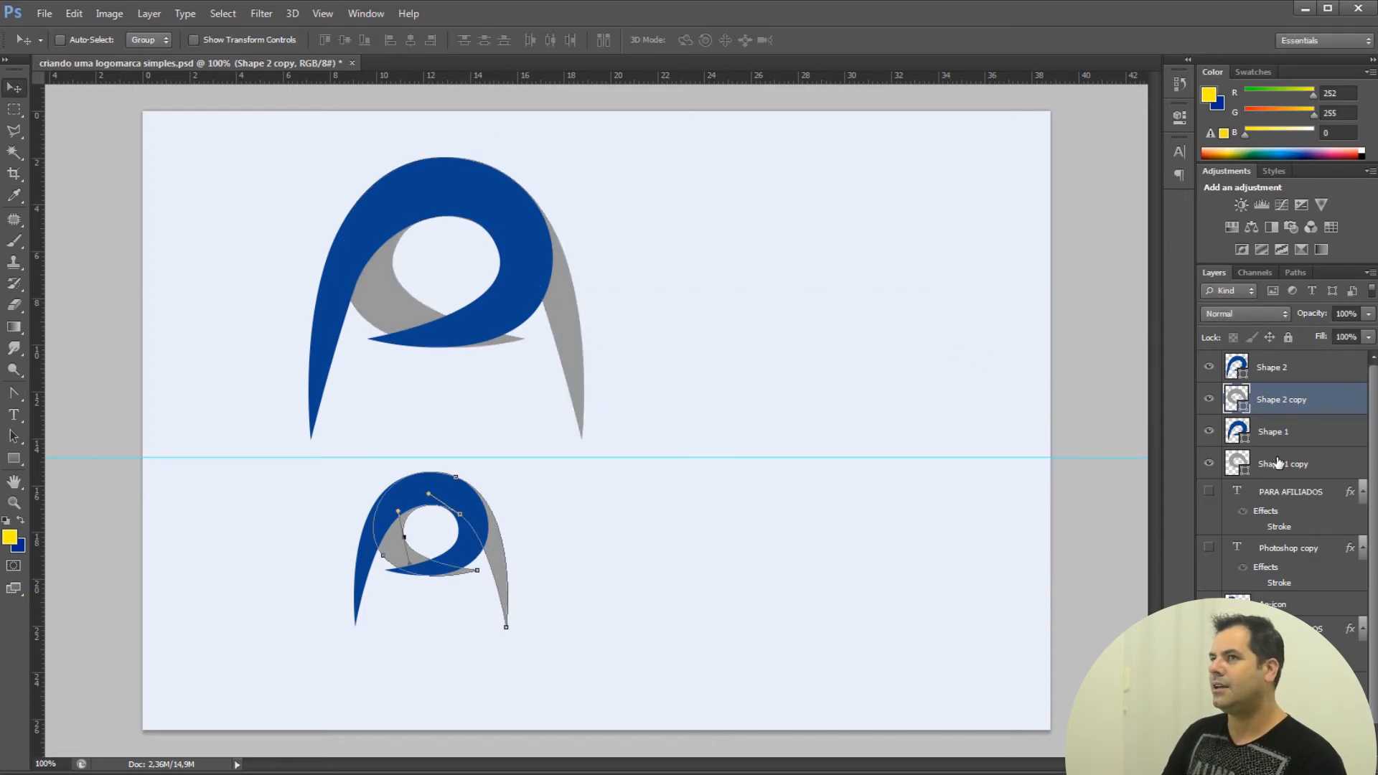
Step: Select Shape 2 and Shape 2 copy together, move the large symbol right on the canvas, and show its transform controls
left_click(1278, 463)
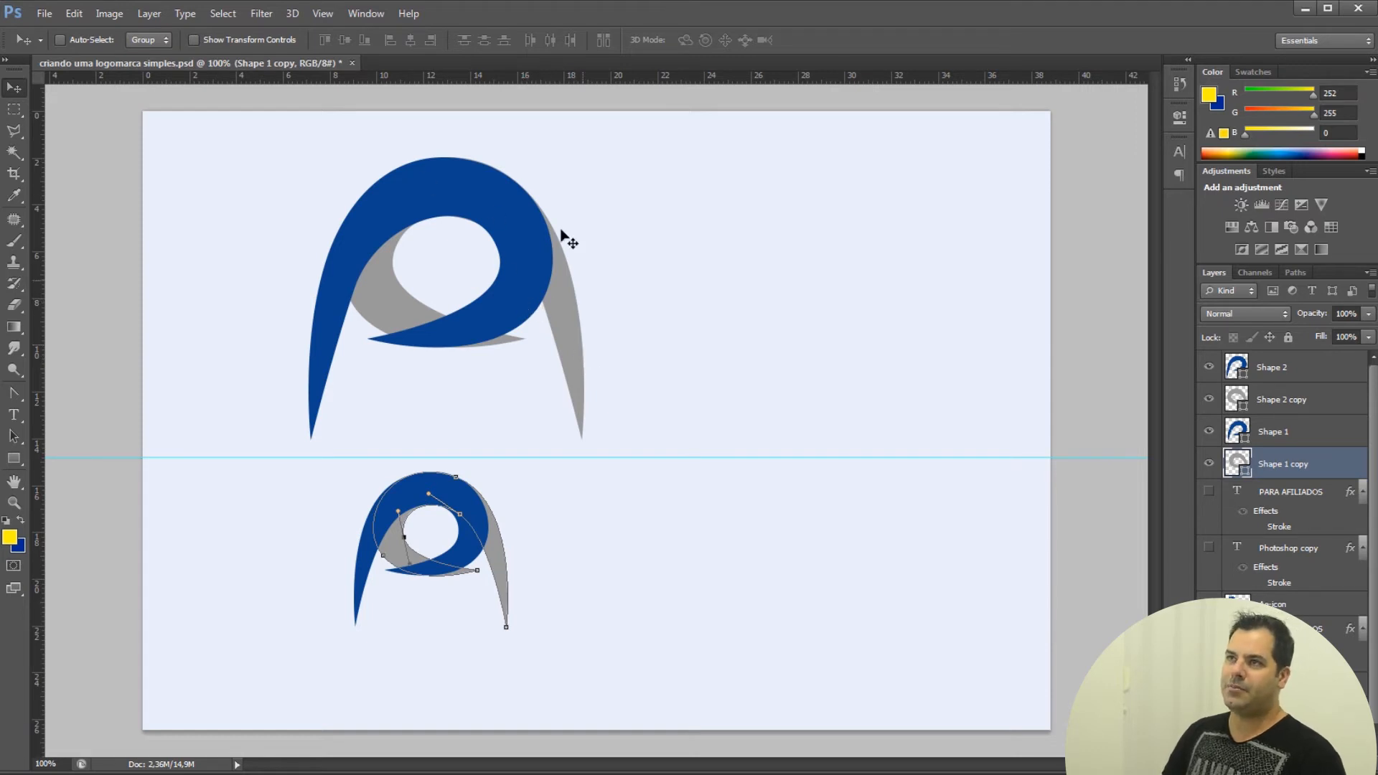
left_click(1322, 383)
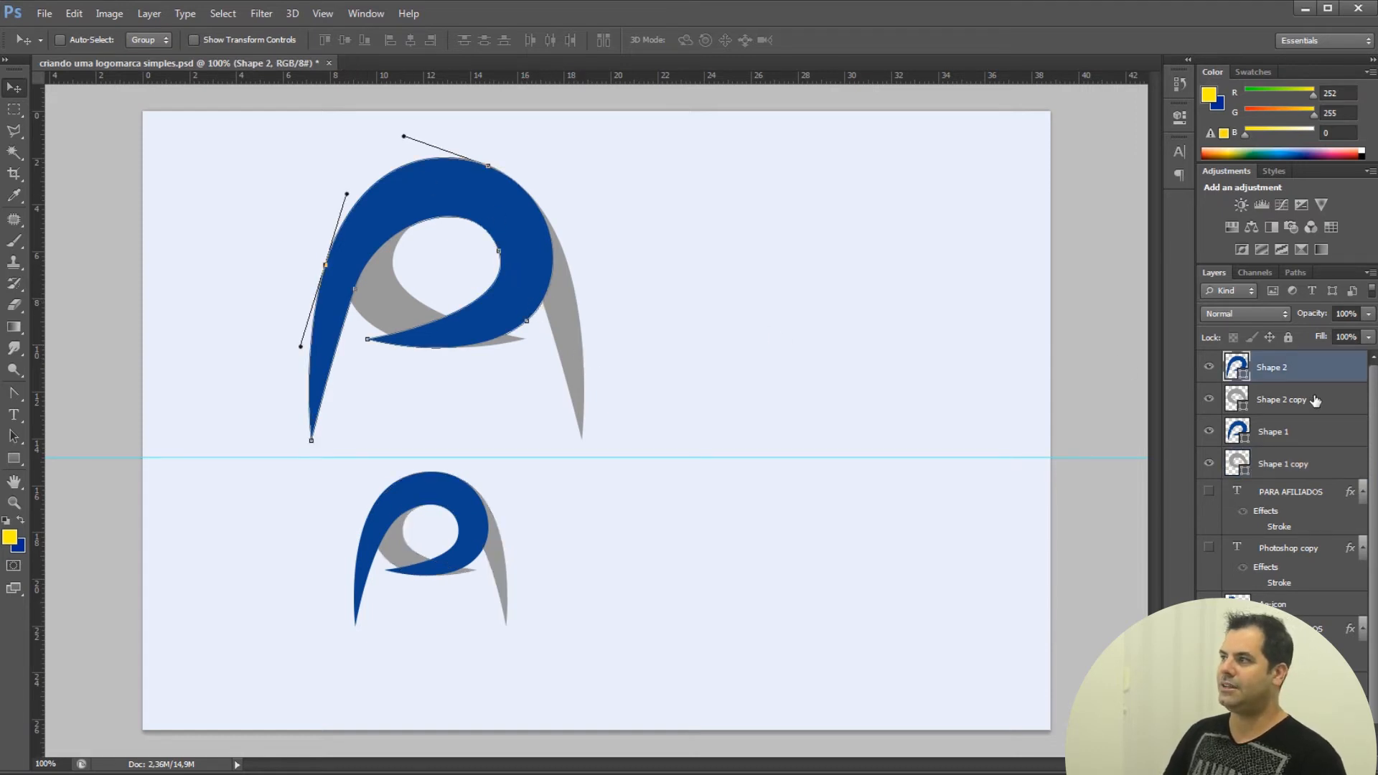
left_click(1315, 401, "shift")
left_click_drag(596, 283, 784, 299)
left_click(193, 39)
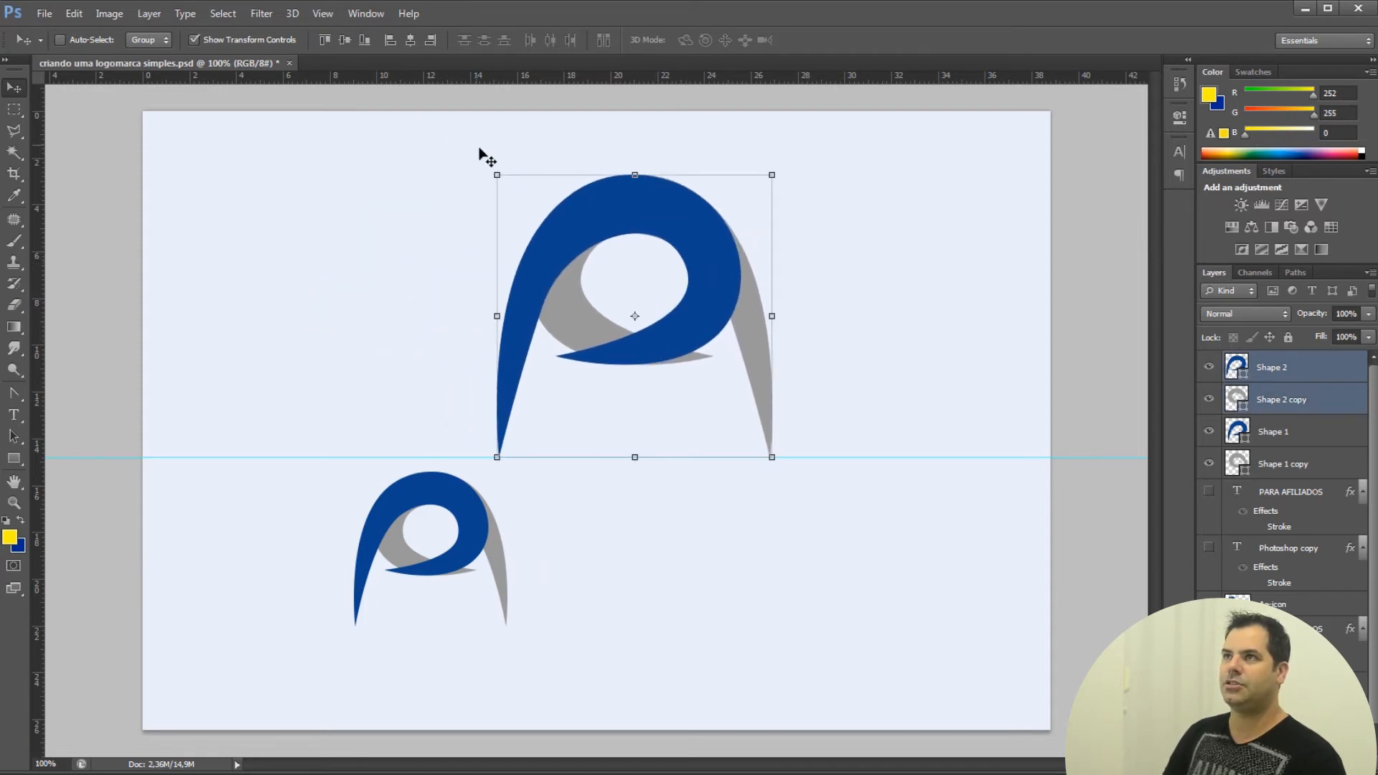
Step: Scale the large symbol down to match the small symbol's size, apply the transform, and place it above the small one
left_click_drag(498, 173, 591, 270)
left_click_drag(714, 405, 667, 583)
left_click_drag(723, 449, 705, 468)
left_click_drag(707, 641, 694, 624)
key("Return")
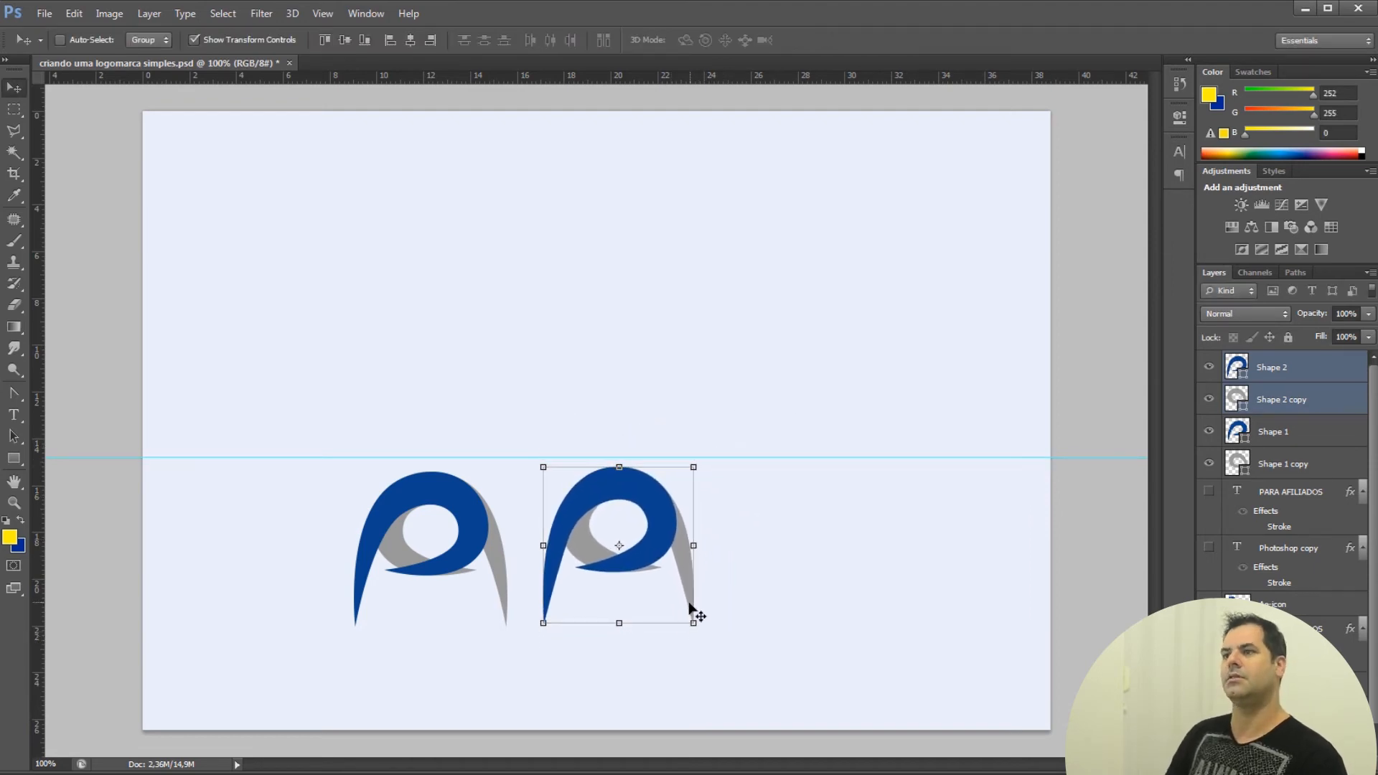
left_click_drag(664, 510, 467, 302)
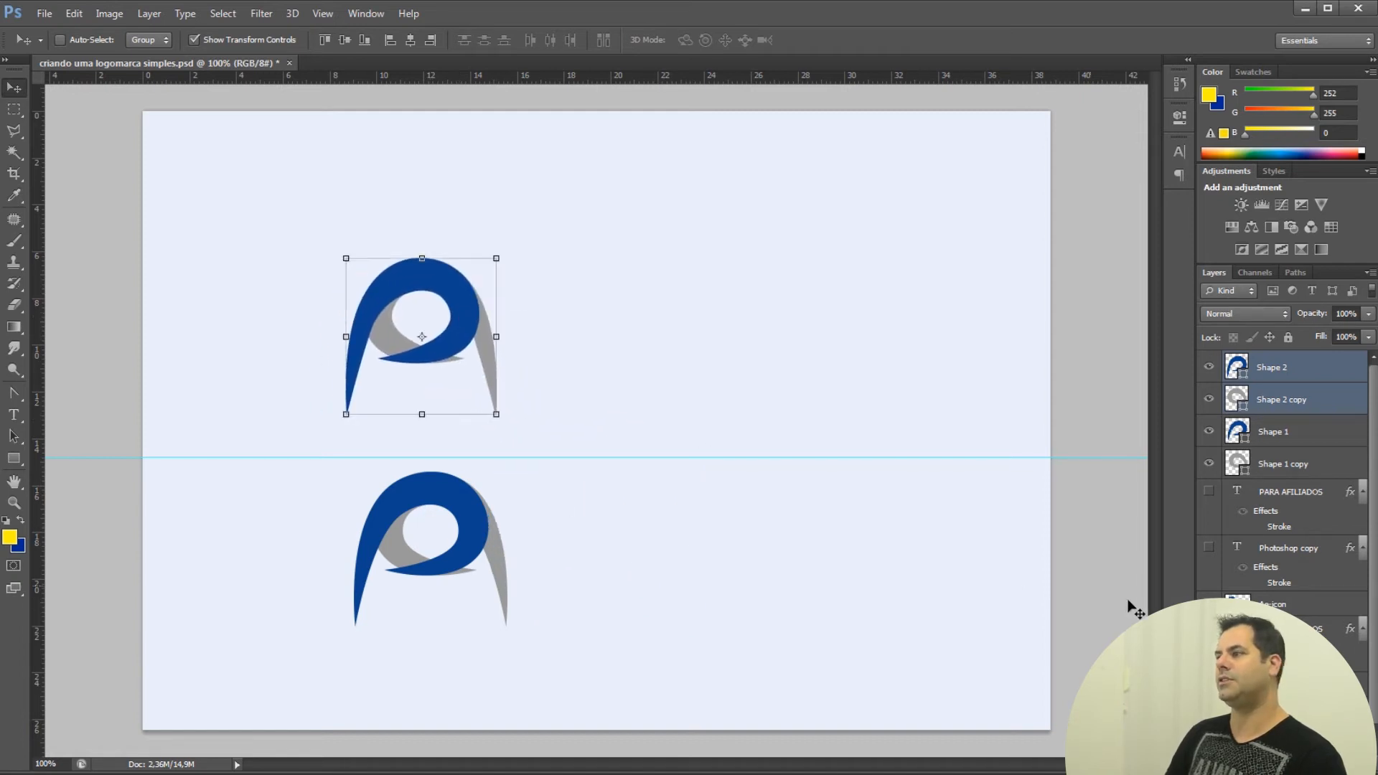
Step: Show the Photoshop copy and PARA AFILIADOS text layers and place a duplicate of both beside the upper symbol
left_click(1209, 491)
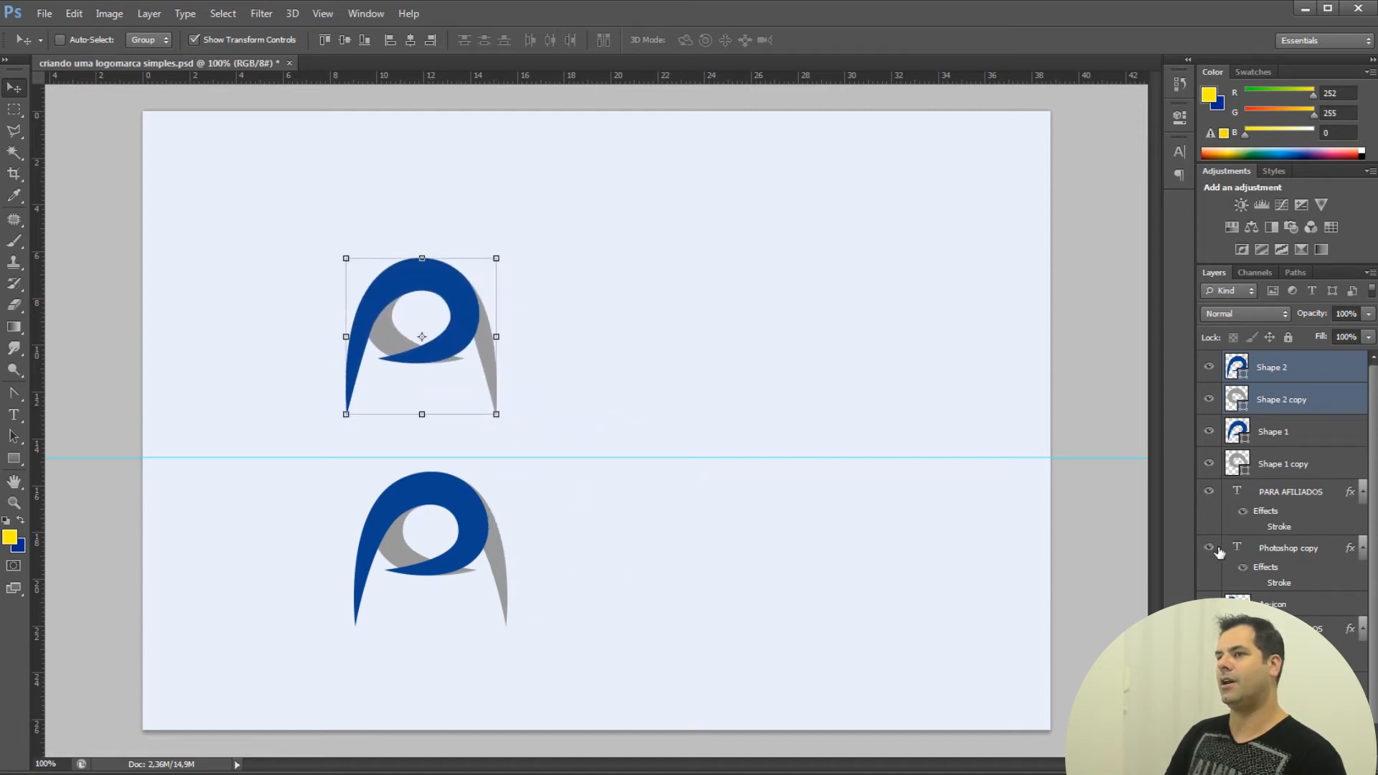
left_click(1208, 547)
left_click(1265, 550)
left_click(1261, 500)
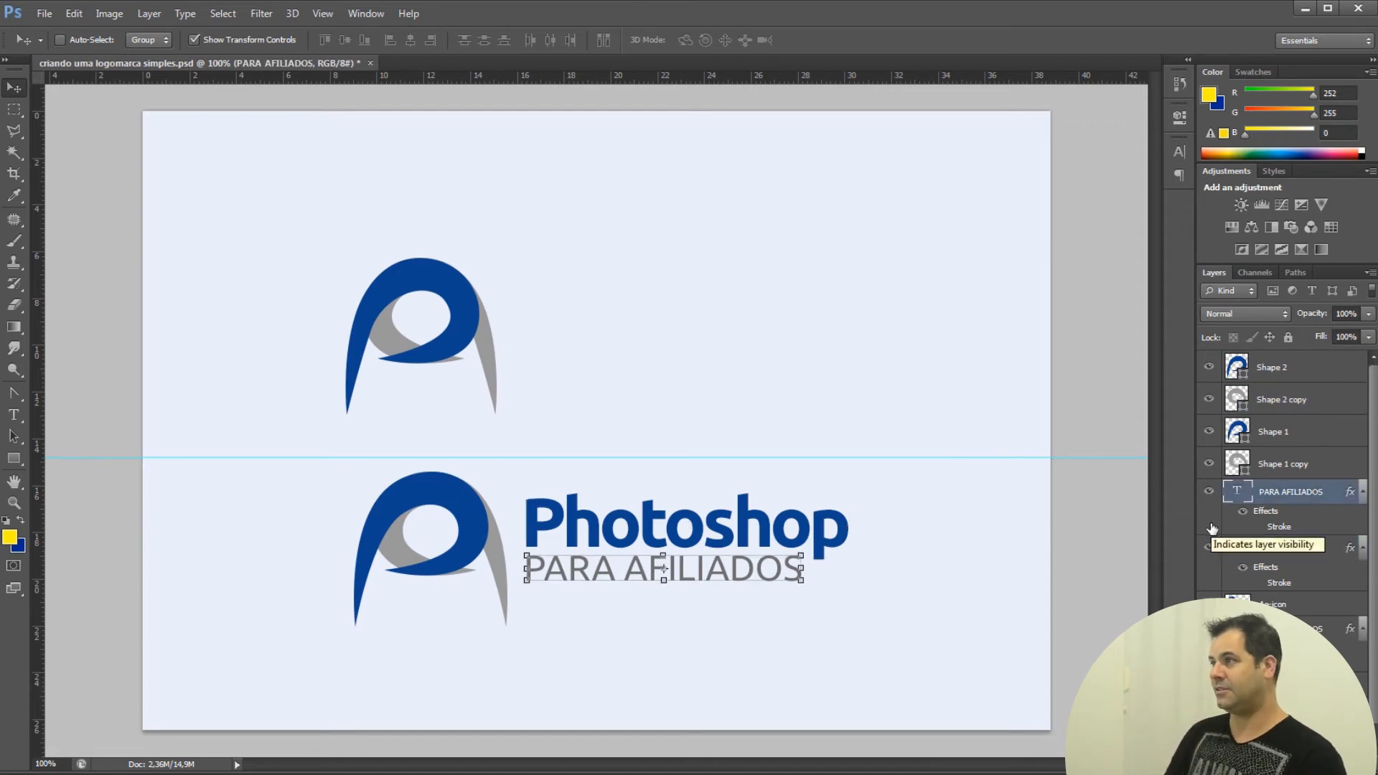
left_click(1263, 550, "shift")
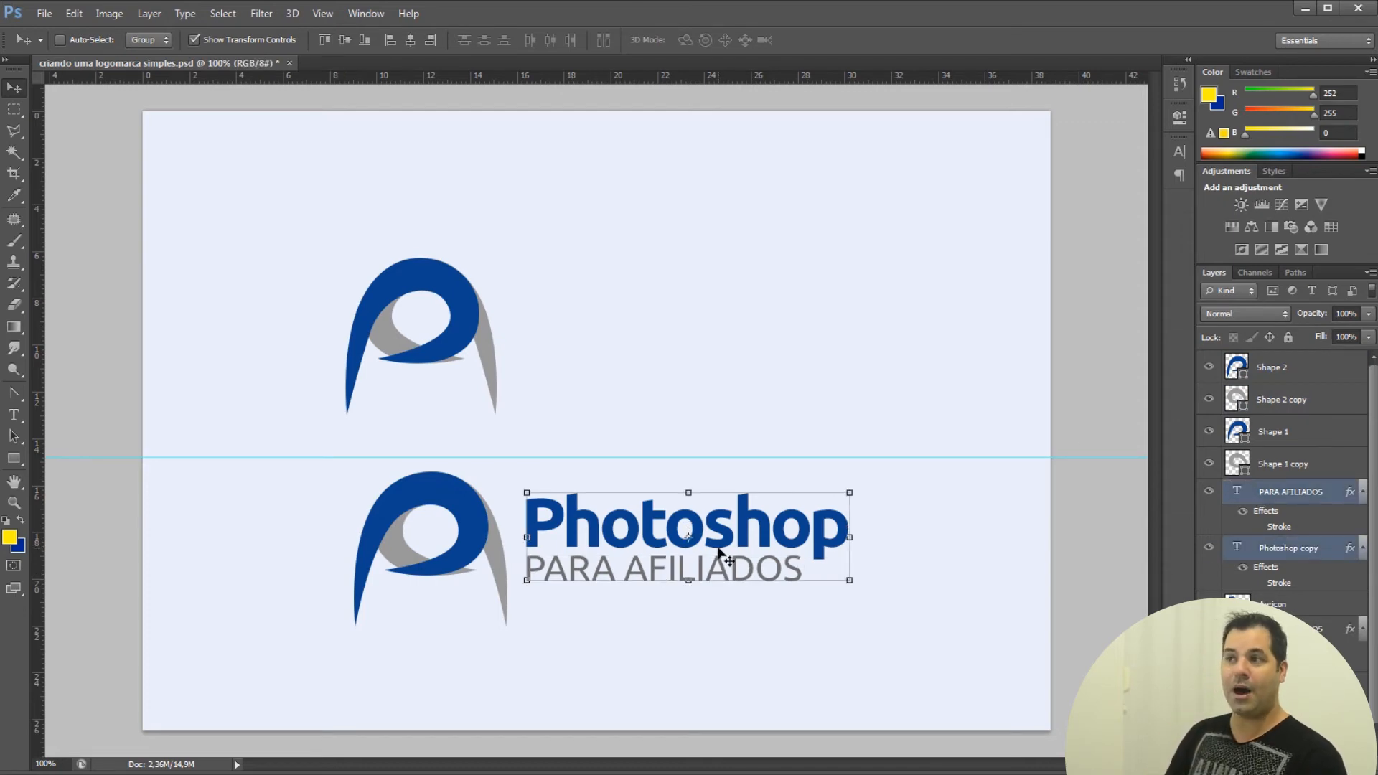
left_click_drag(715, 544, 694, 340)
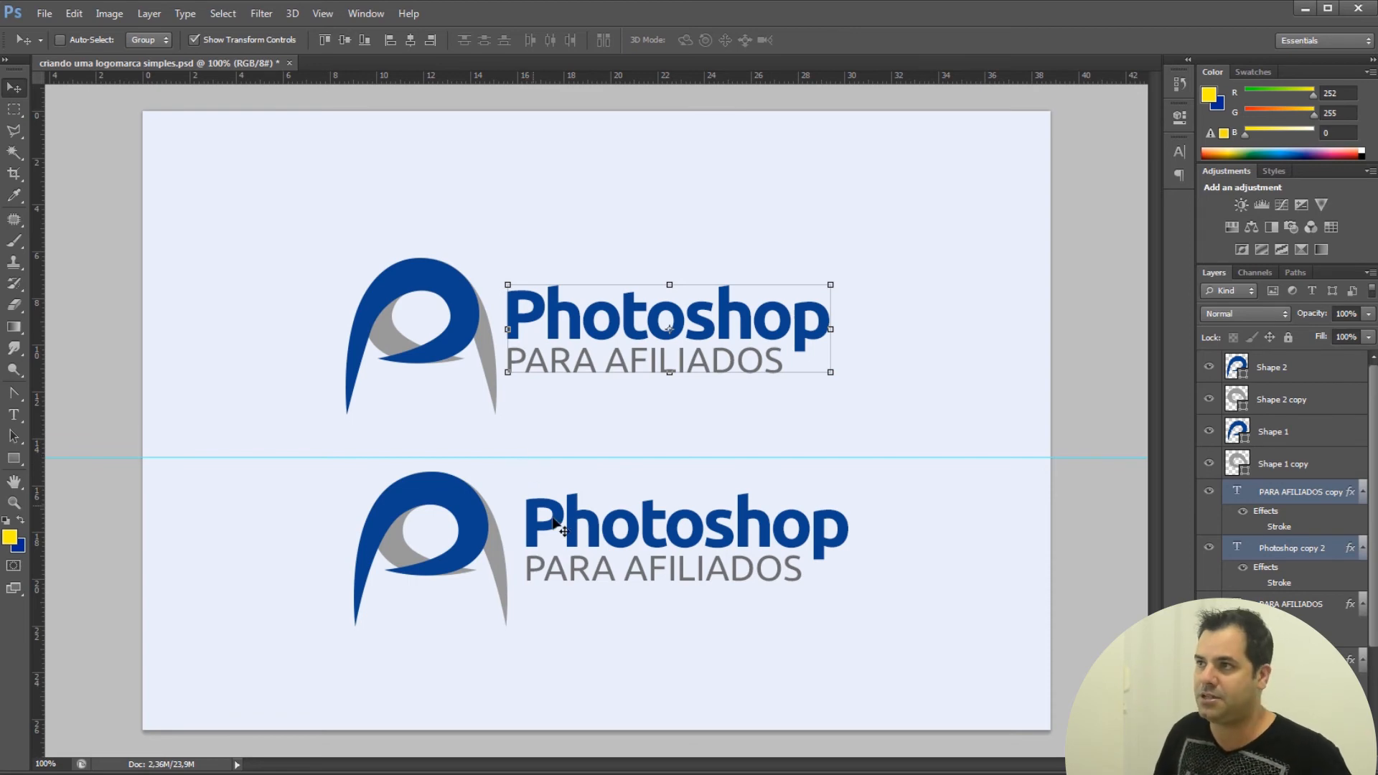
Step: Select Layer 0 and hide this light blue background to make the canvas transparent
scroll(1347, 656, "down", 2)
scroll(1347, 657, "down", 2)
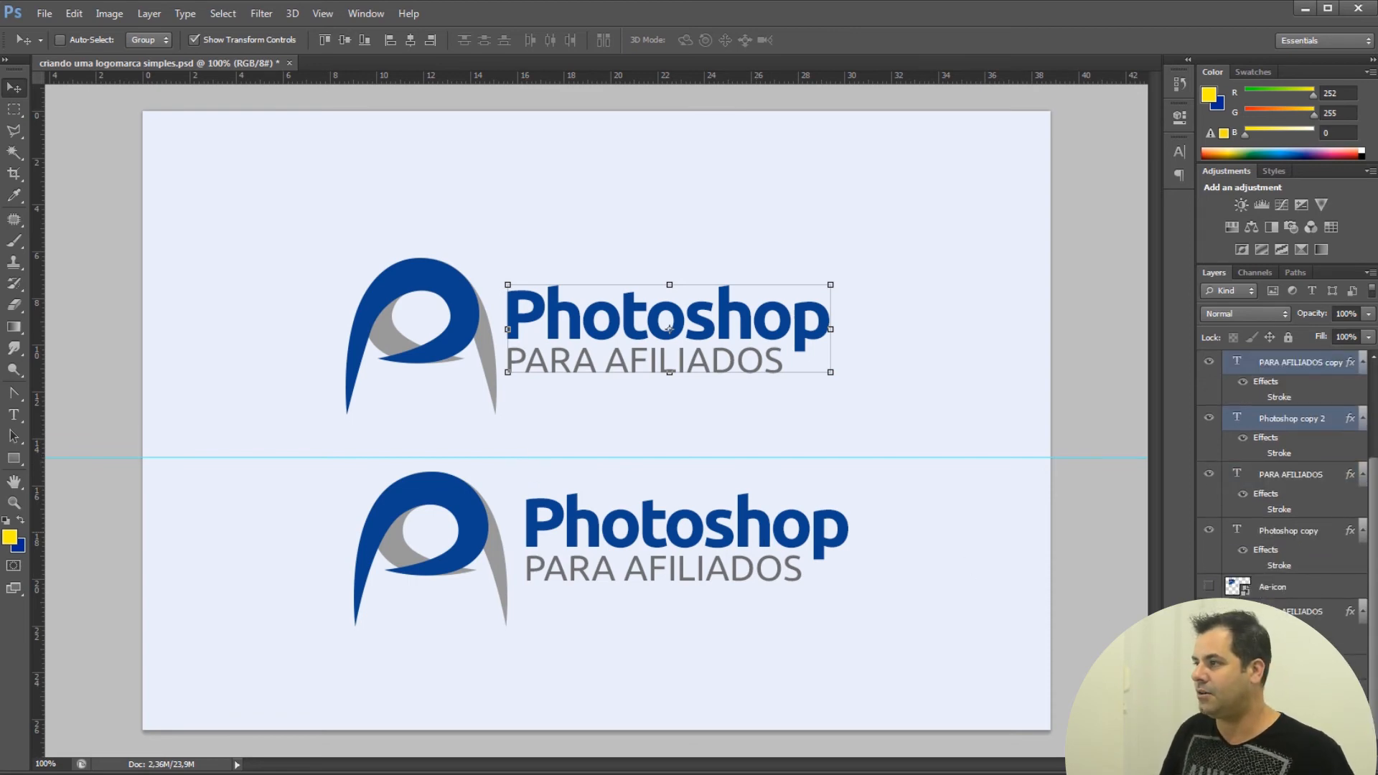
left_click(1292, 691)
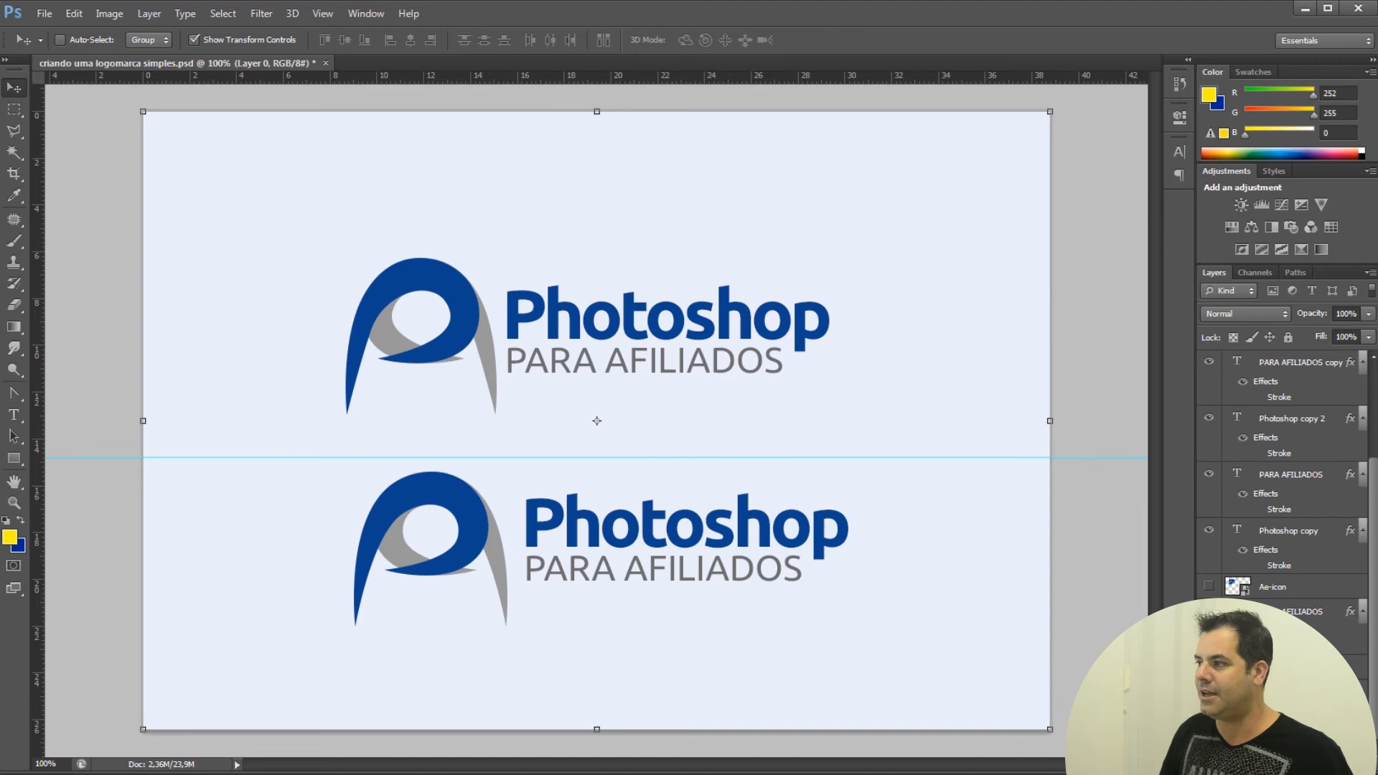
key("Delete")
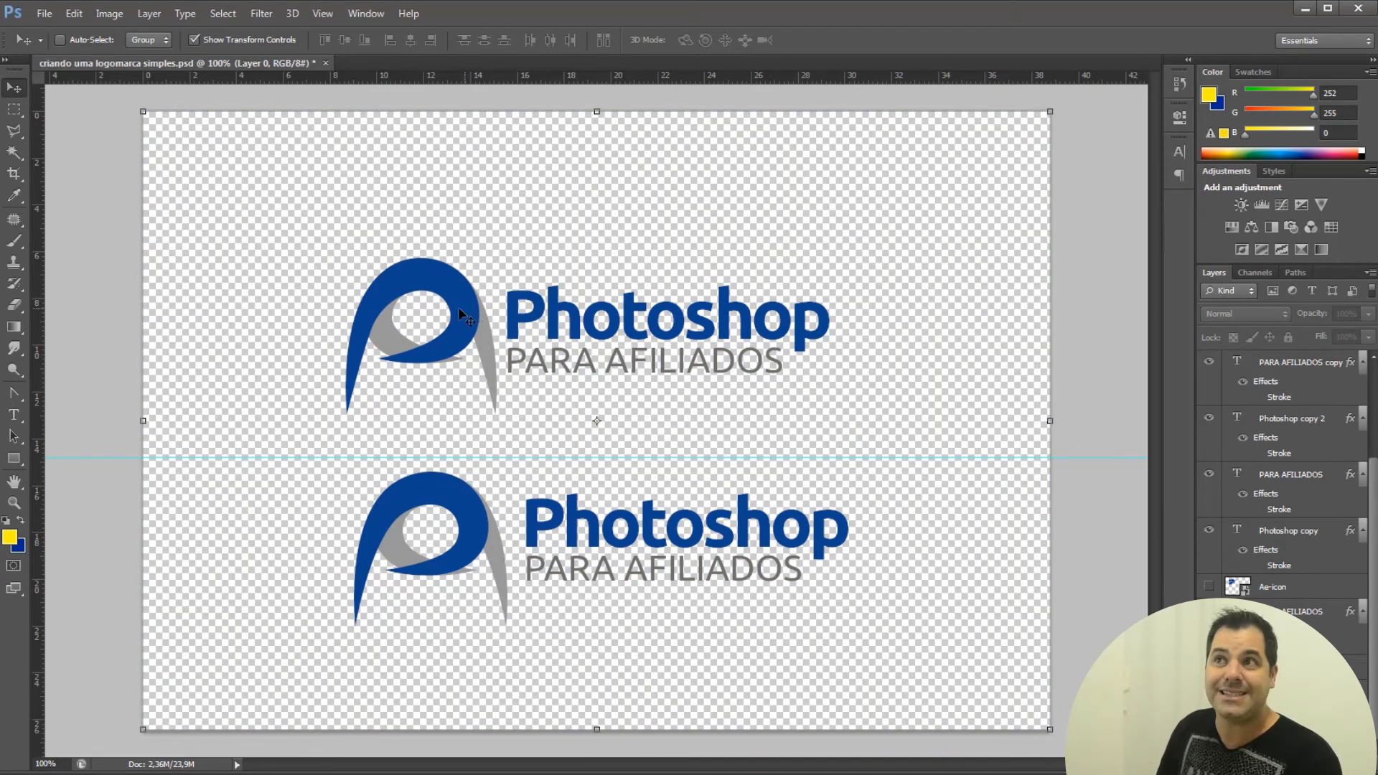
Step: Crop the canvas around the upper logo, leaving a small margin on all sides
key("c")
left_click_drag(310, 216, 864, 444)
key("Return")
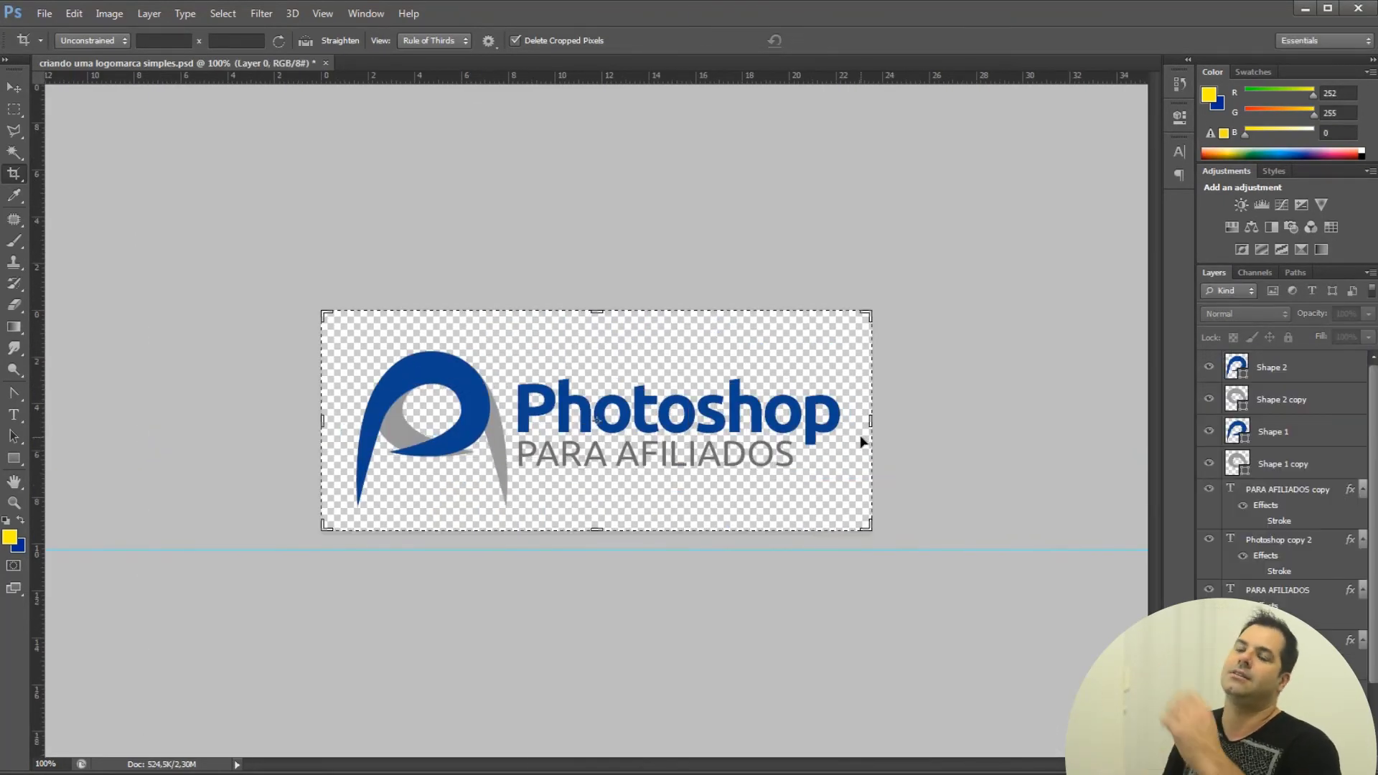